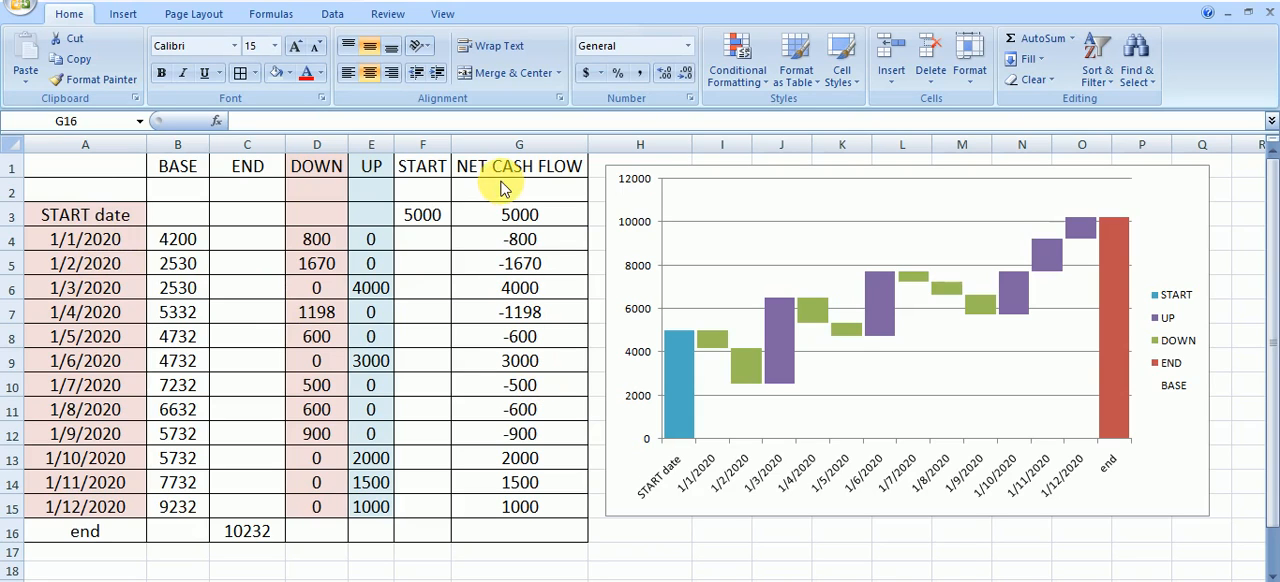
Compare the waterfall chart's START, DOWN, UP and END bars with the matching values in the cash flow table
{"action": "left_click", "coordinate": [423, 214]}
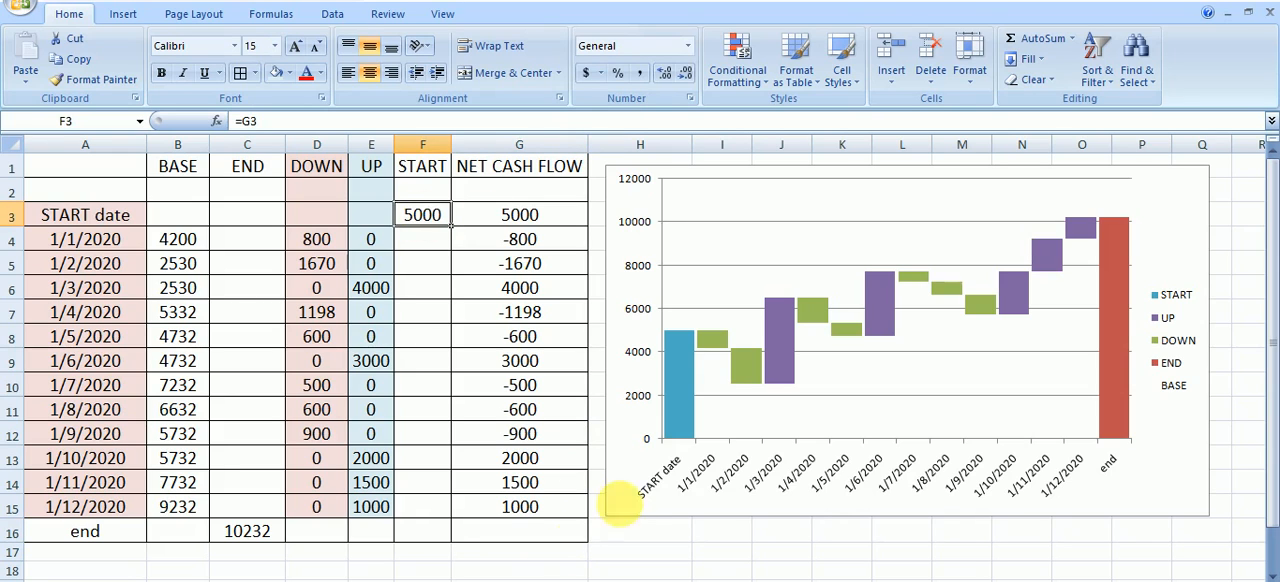
{"action": "left_click", "coordinate": [678, 403]}
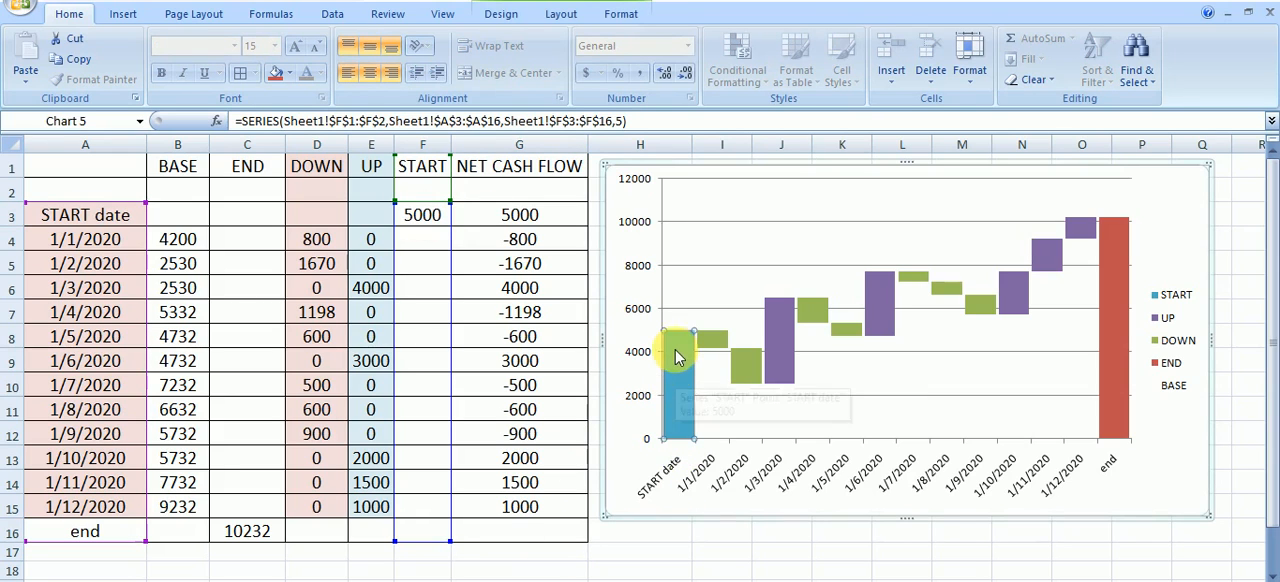
{"action": "left_click", "coordinate": [537, 242]}
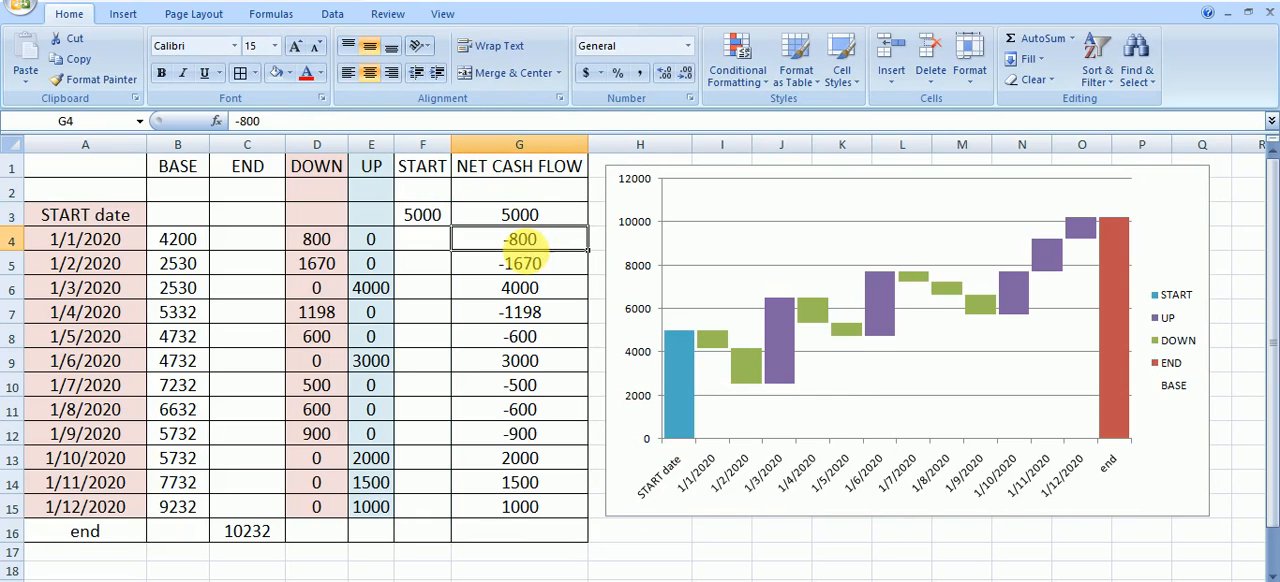
{"action": "left_click", "coordinate": [710, 350]}
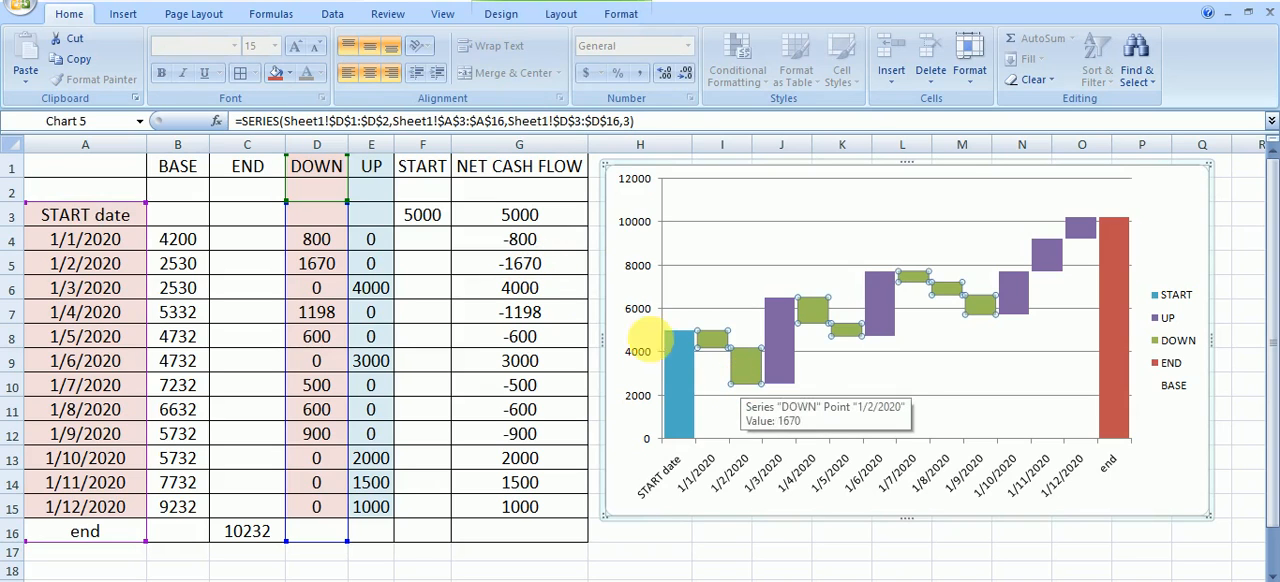
{"action": "left_click", "coordinate": [541, 292]}
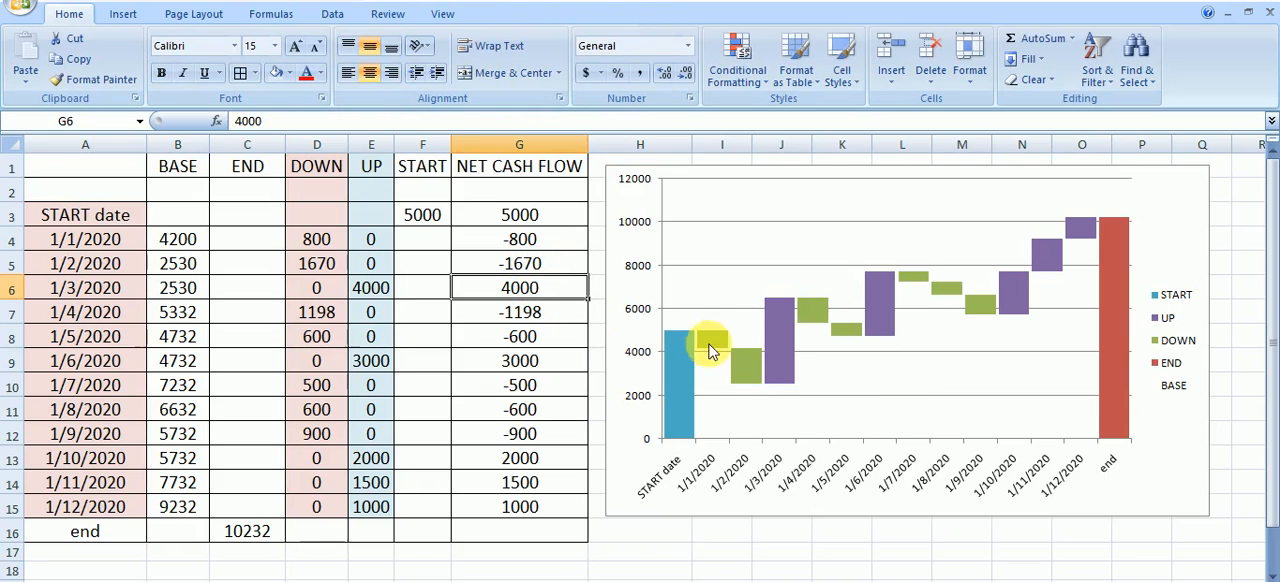
{"action": "left_click", "coordinate": [777, 340]}
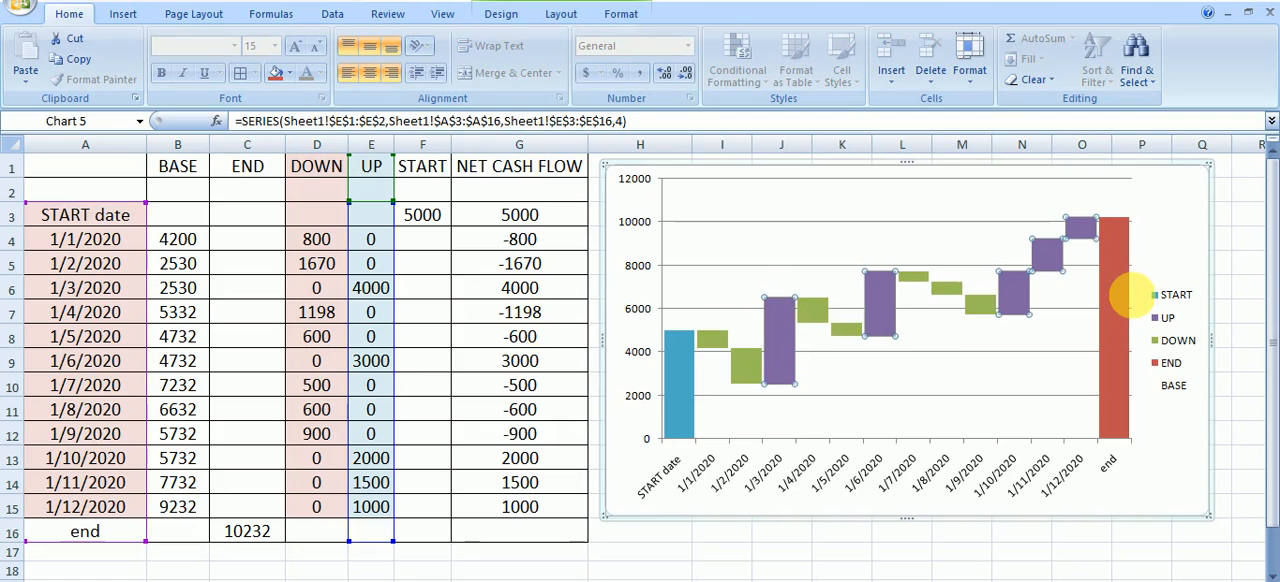
{"action": "left_click", "coordinate": [814, 315]}
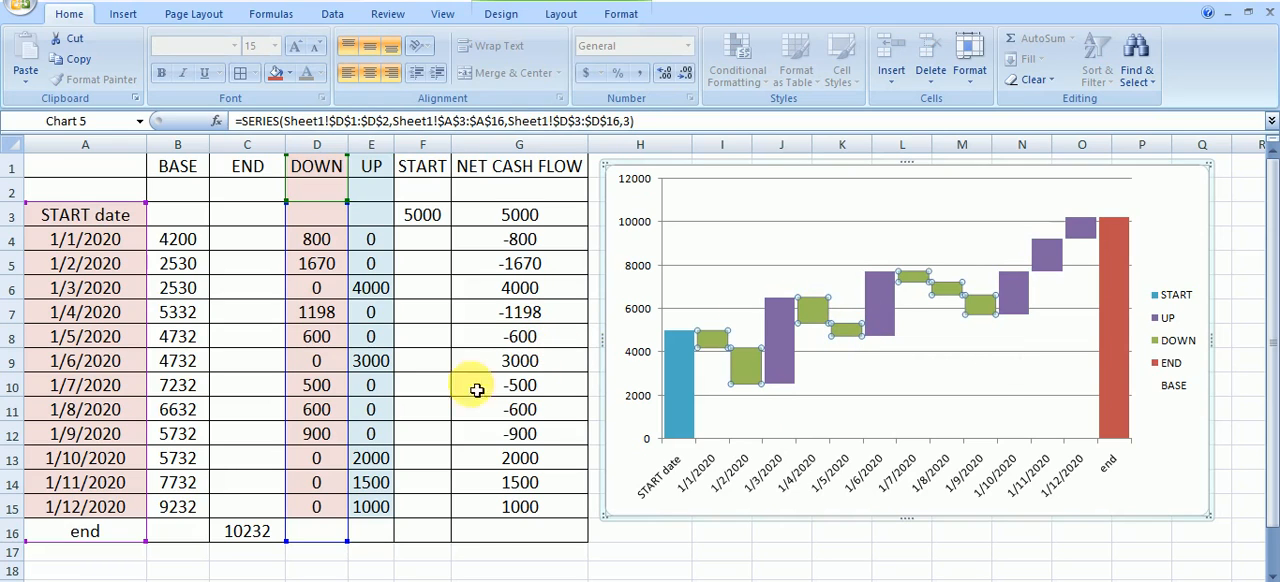
{"action": "mouse_move", "coordinate": [884, 305]}
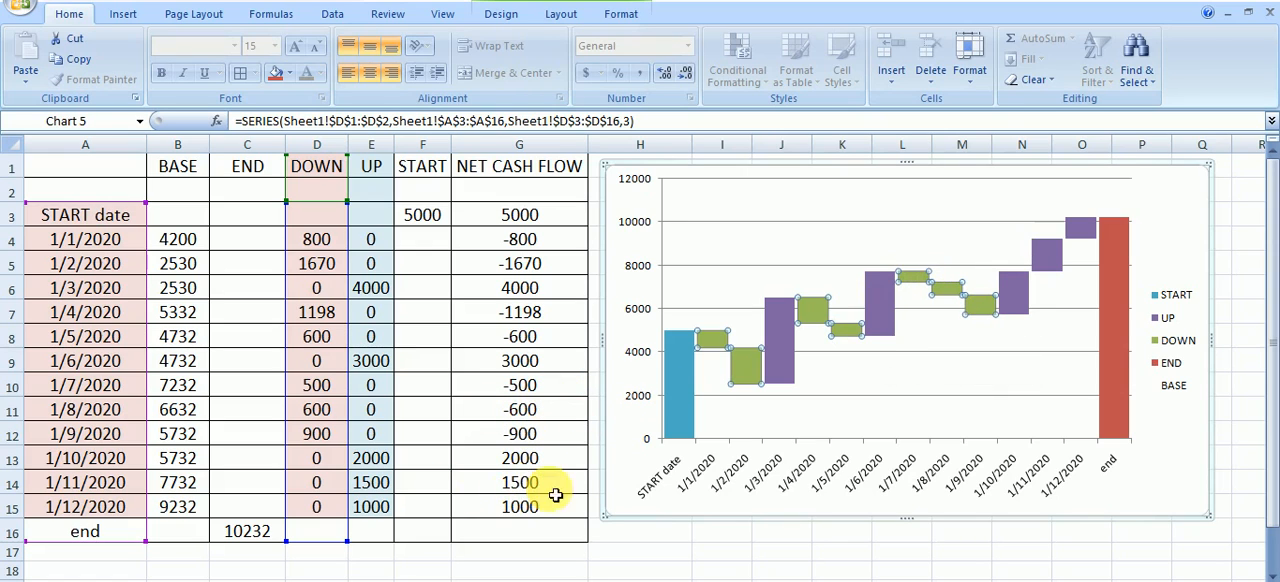
{"action": "left_click", "coordinate": [1044, 257]}
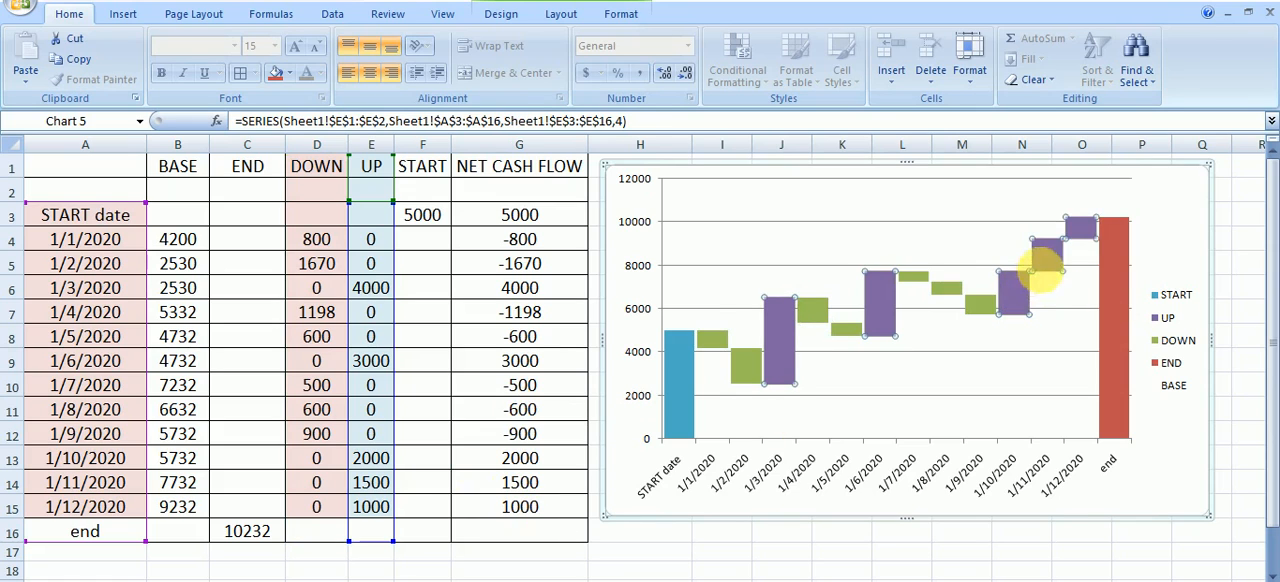
{"action": "left_click", "coordinate": [1046, 255]}
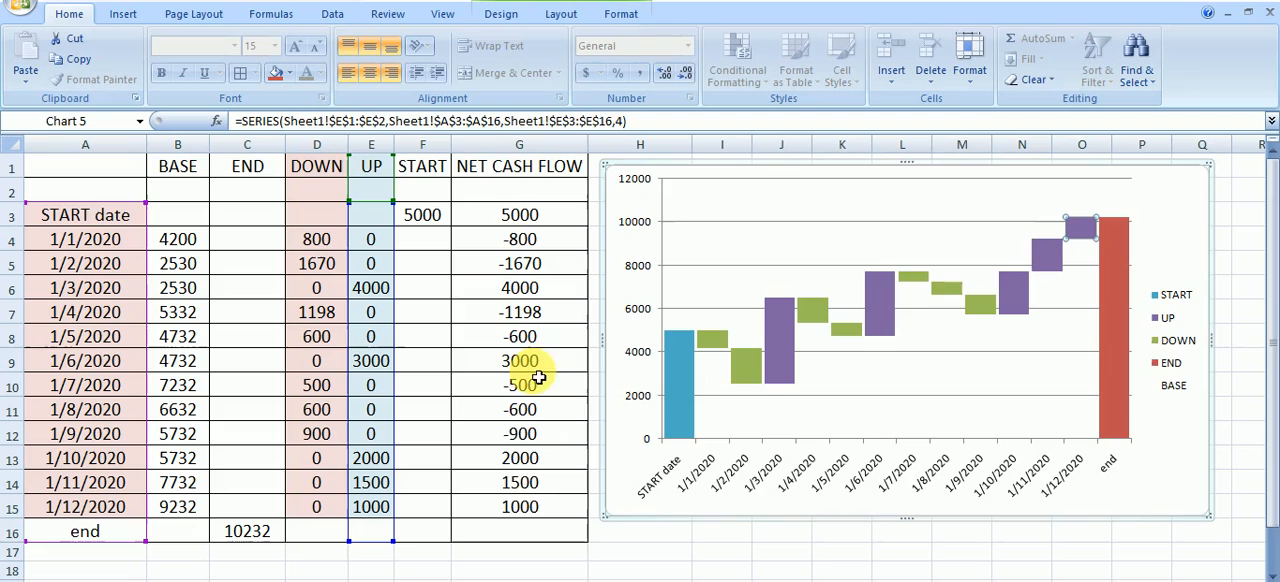
{"action": "left_click", "coordinate": [1111, 349]}
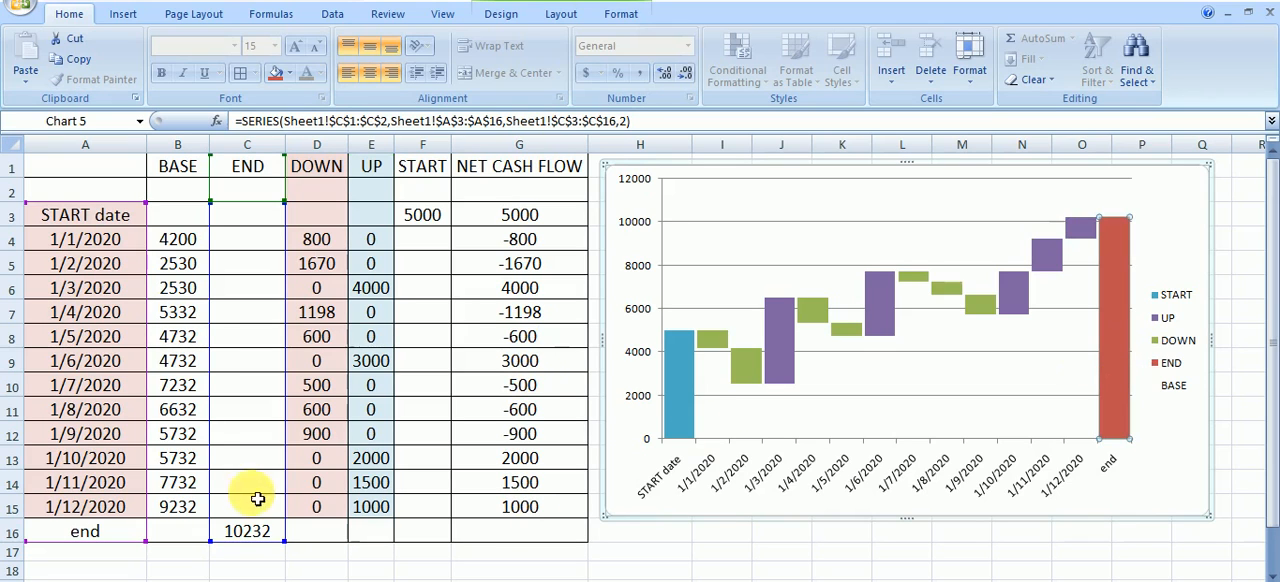
{"action": "left_click", "coordinate": [255, 534]}
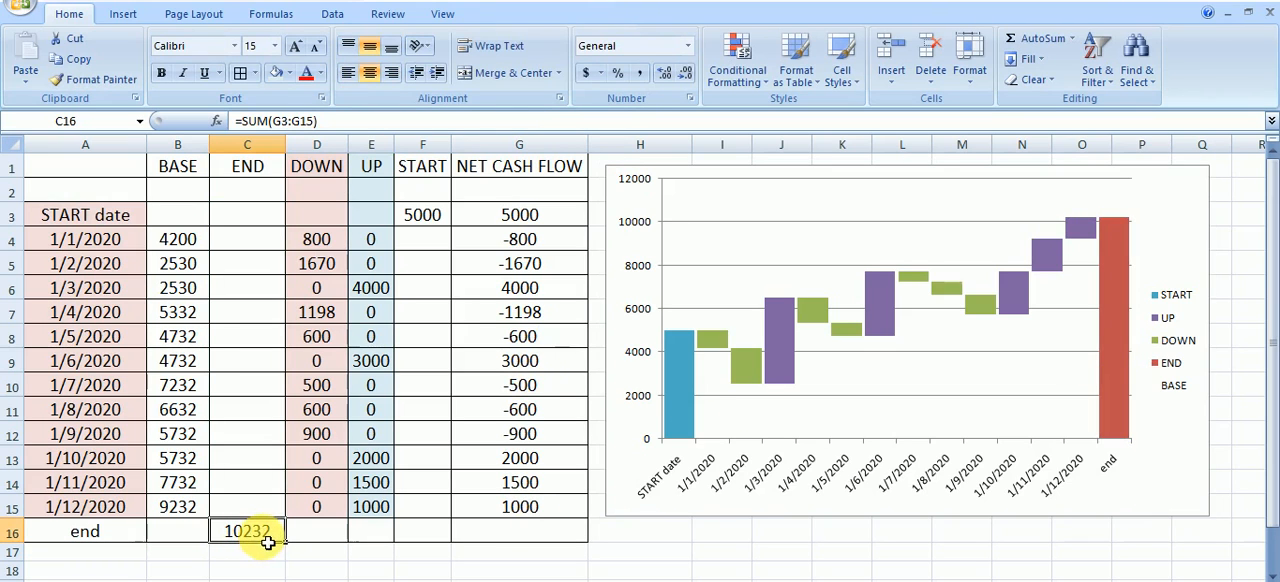
{"action": "left_click", "coordinate": [421, 218]}
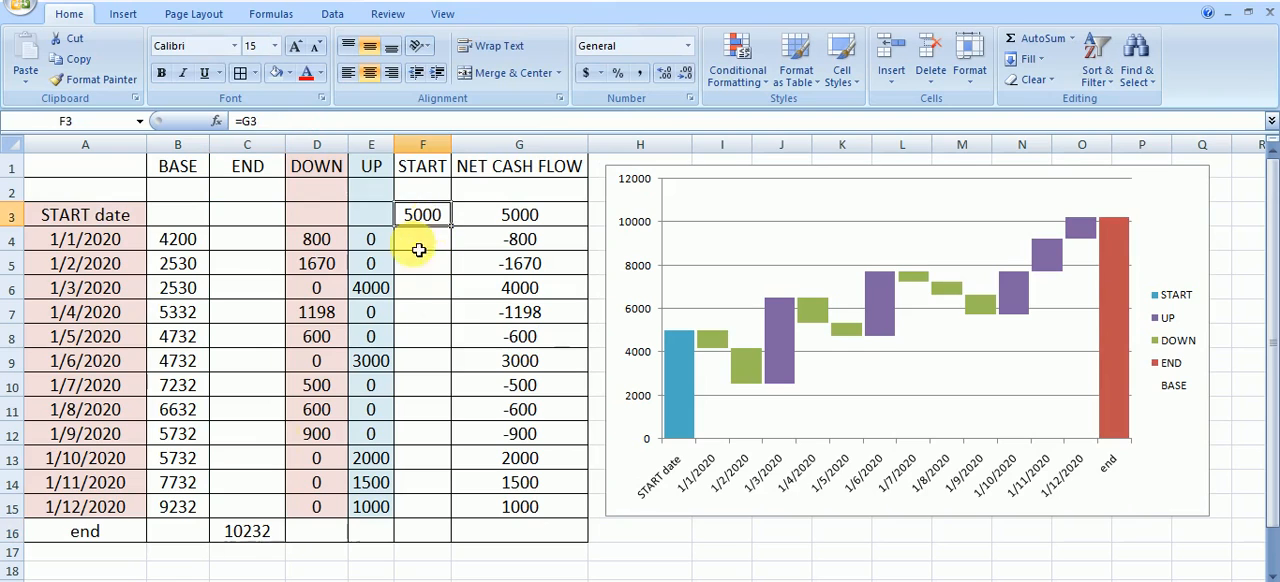
{"action": "left_click", "coordinate": [272, 536]}
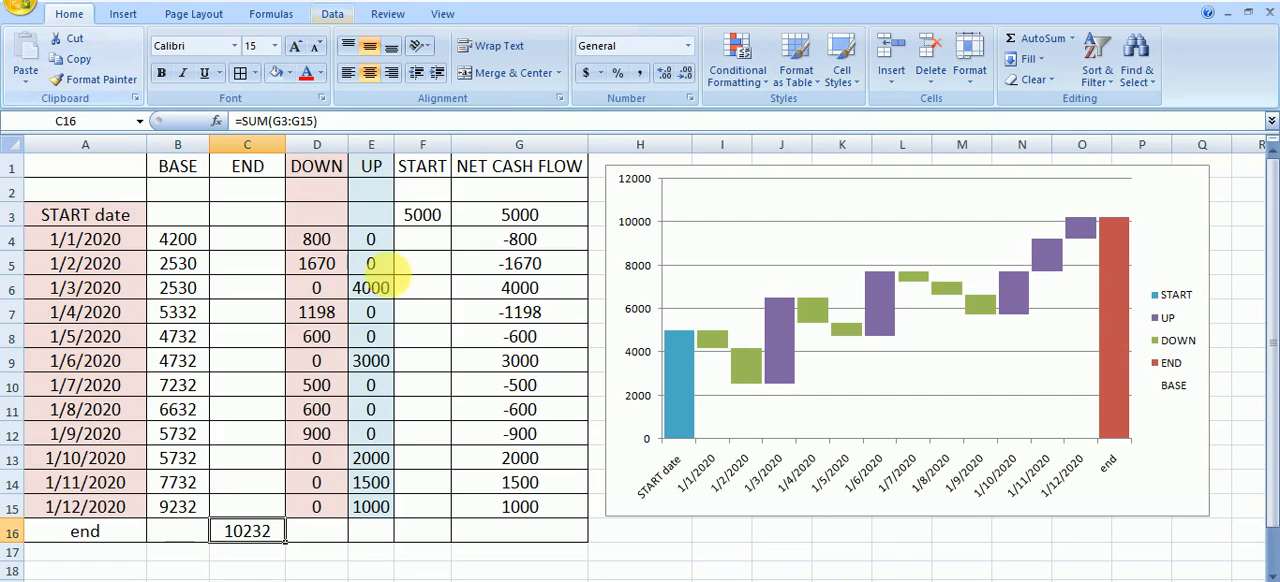
Delete the existing waterfall chart beside the cash flow table
{"action": "left_click", "coordinate": [629, 502]}
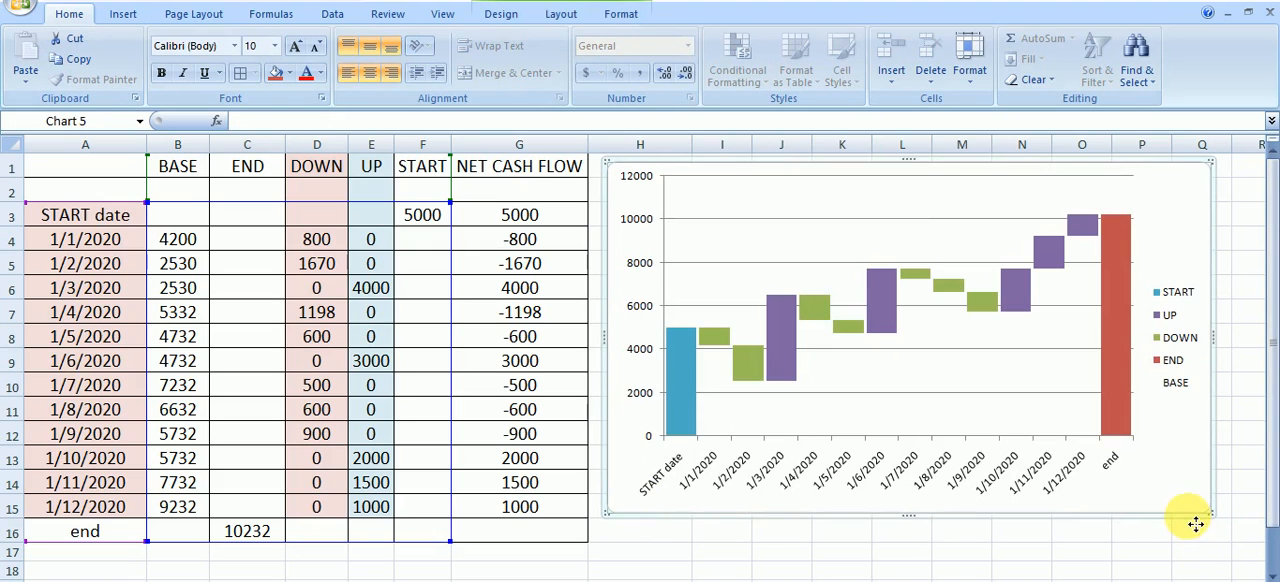
{"action": "right_click", "coordinate": [1195, 525]}
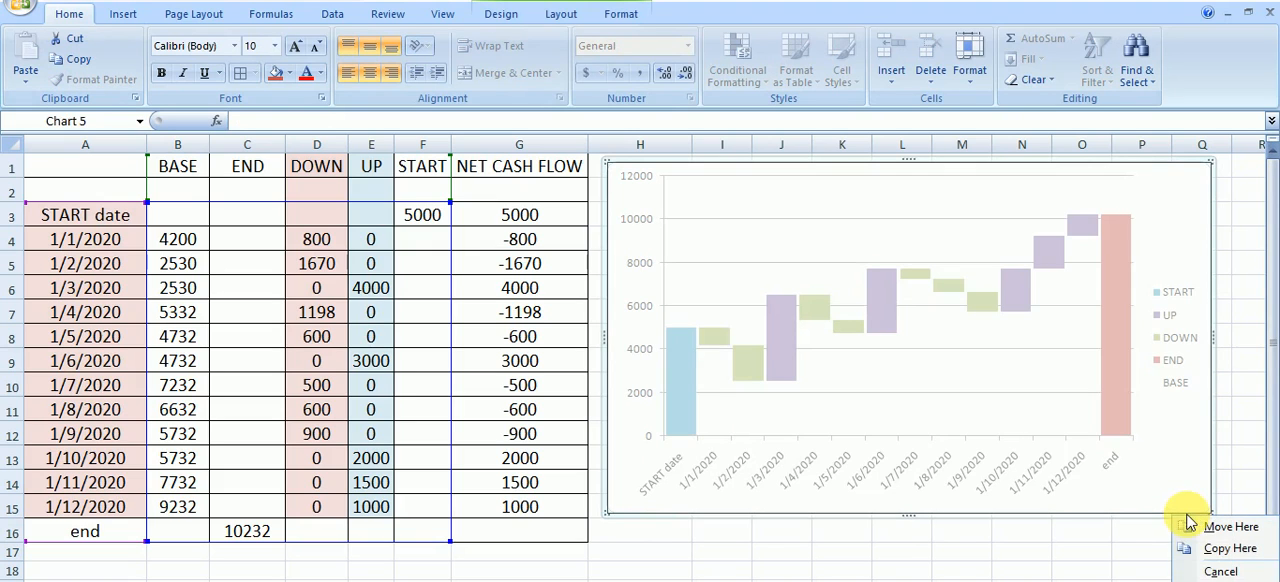
{"action": "left_click", "coordinate": [1214, 347]}
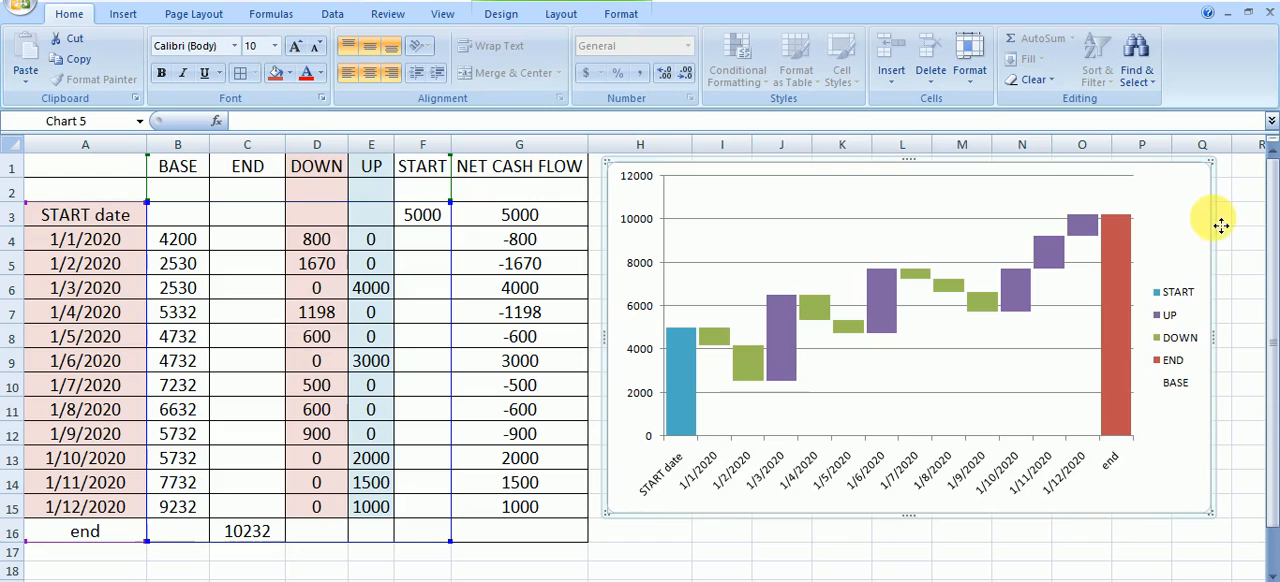
{"action": "key", "text": "Delete"}
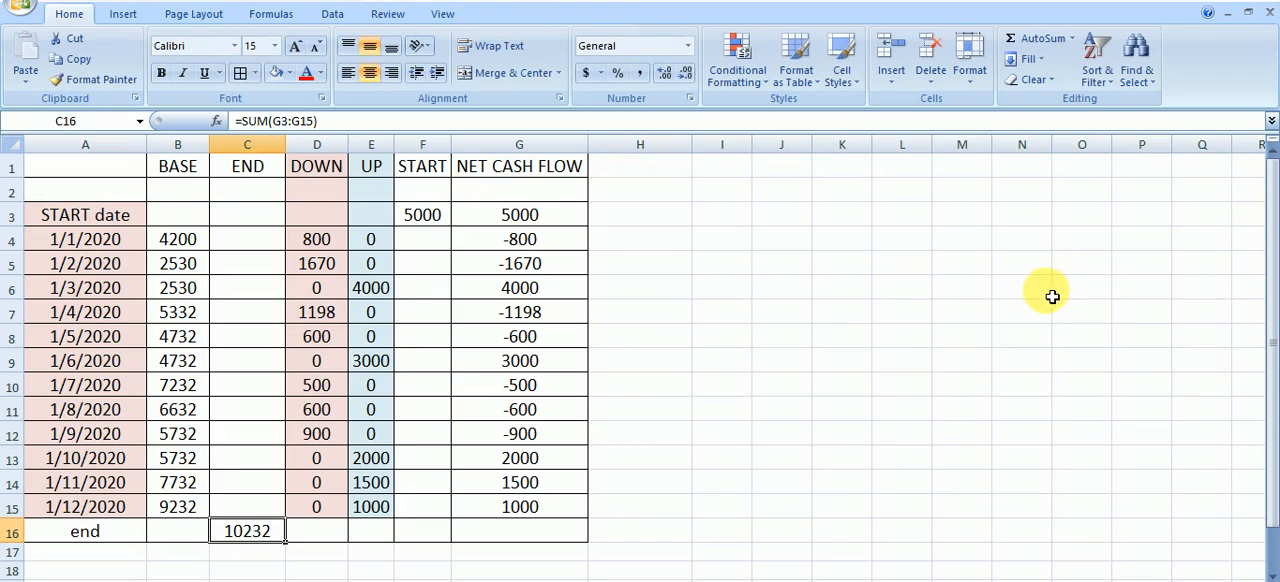
{"action": "left_click", "coordinate": [1050, 295]}
Clear START cell F3 and re-enter it as the formula =G3, linking it to the opening net cash flow
{"action": "left_click", "coordinate": [422, 215]}
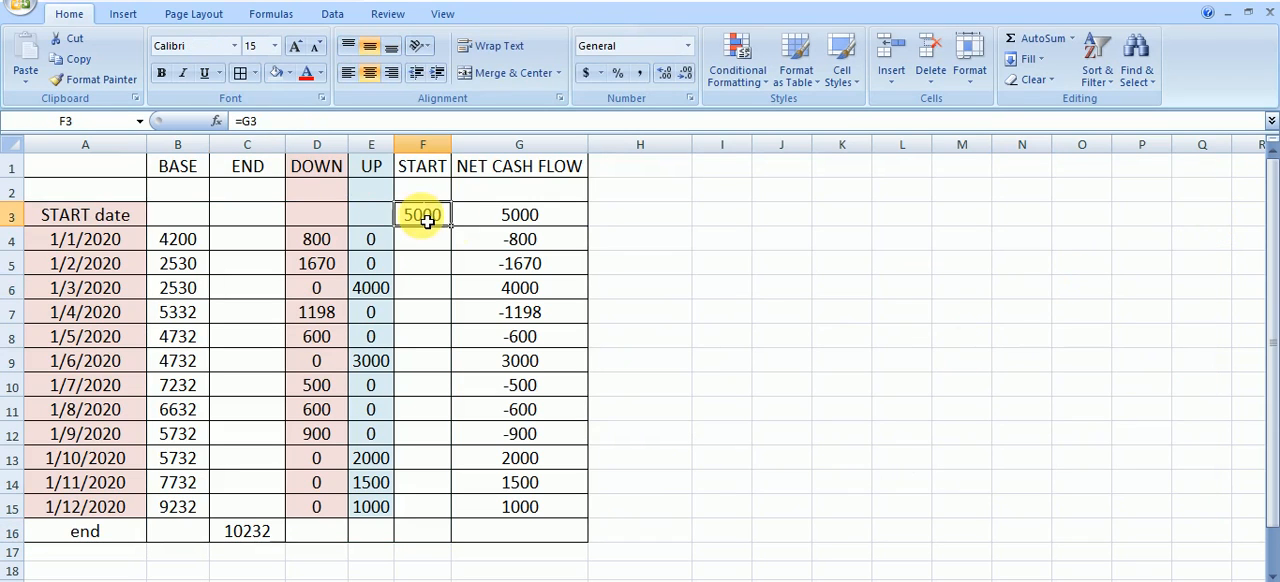
{"action": "left_click", "coordinate": [517, 220]}
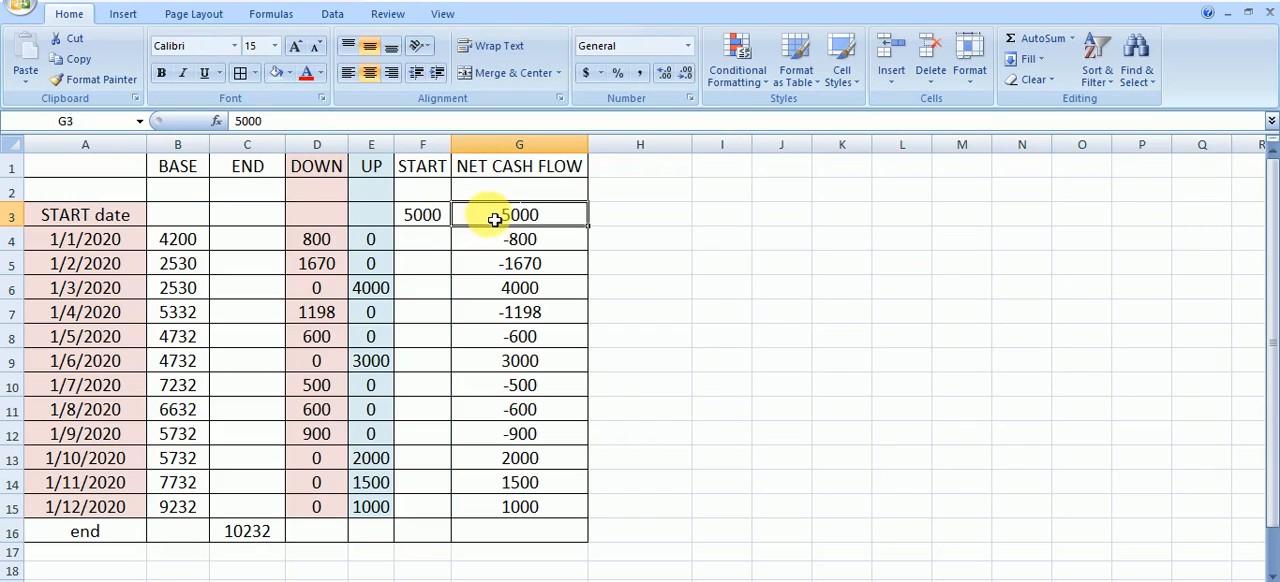
{"action": "left_click", "coordinate": [440, 220]}
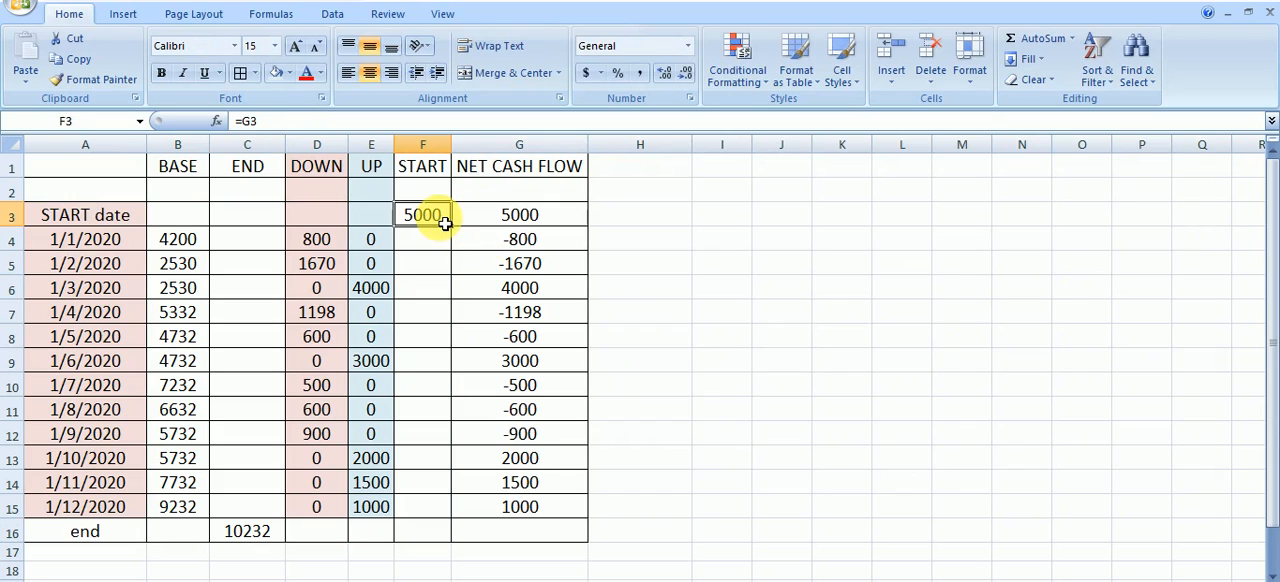
{"action": "key", "text": "Delete"}
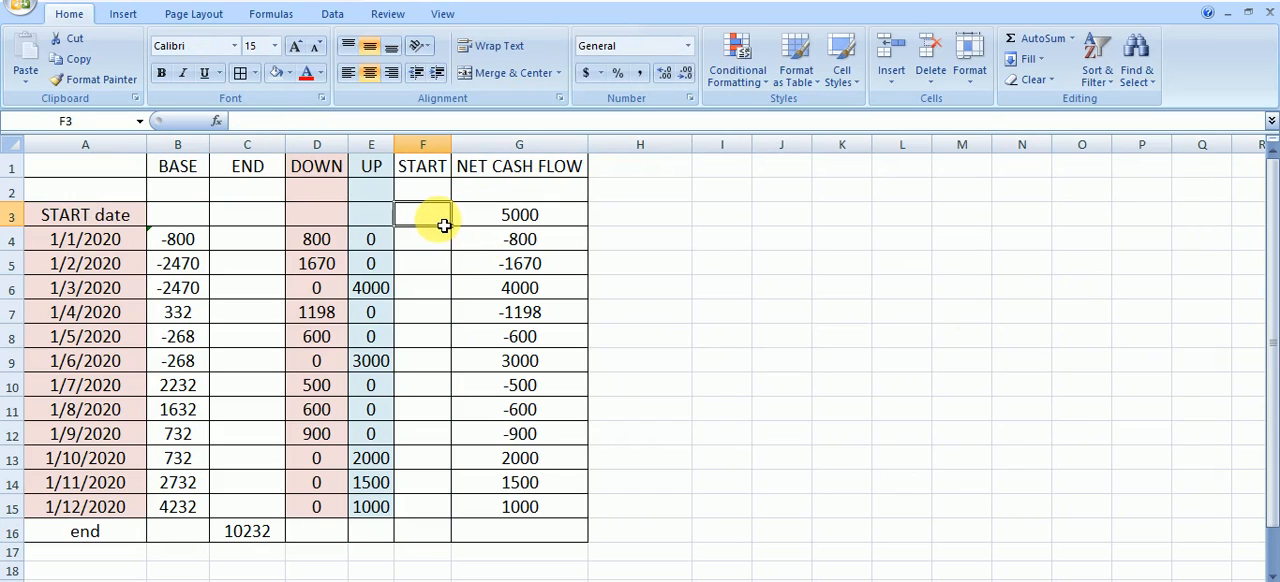
{"action": "type", "text": "="}
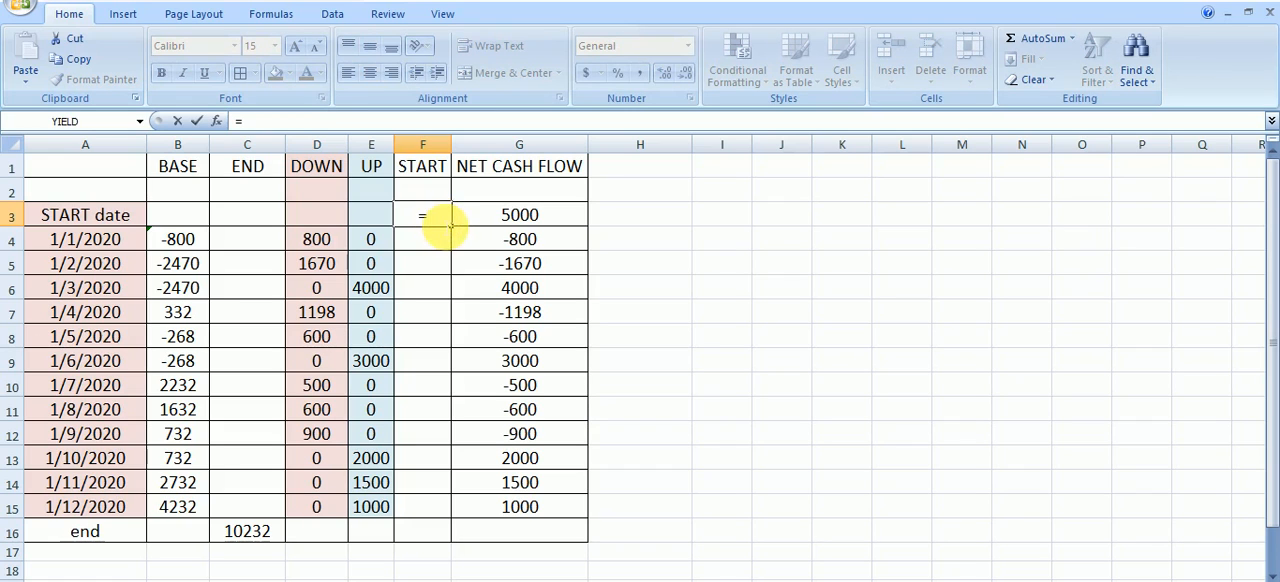
{"action": "left_click", "coordinate": [524, 224]}
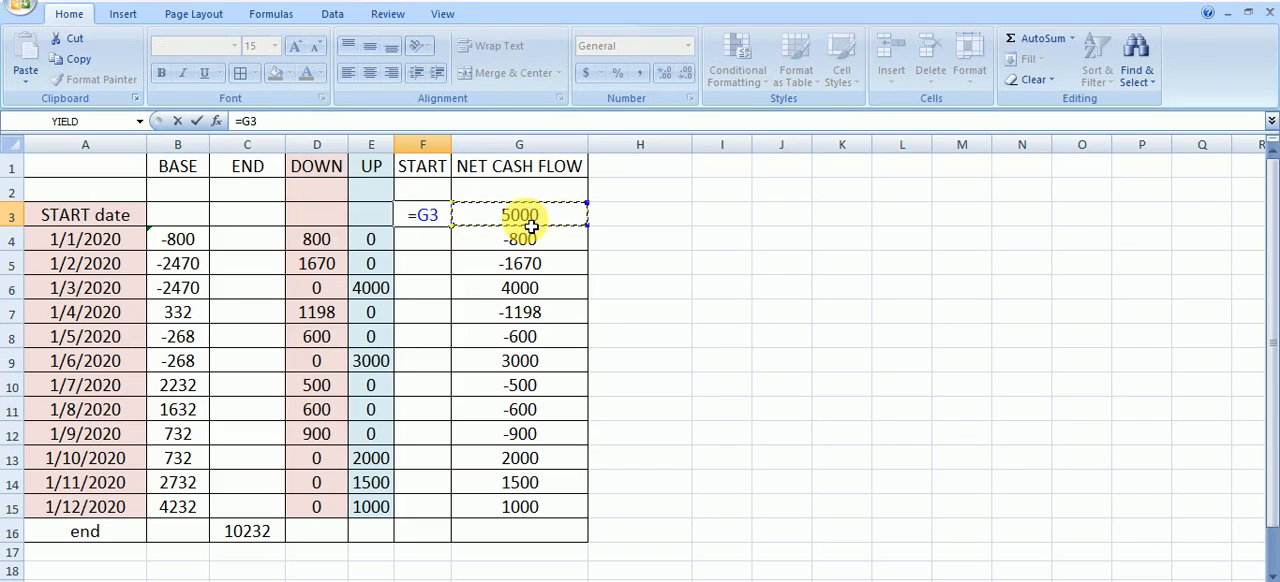
{"action": "key", "text": "Return"}
{"action": "left_click", "coordinate": [770, 360]}
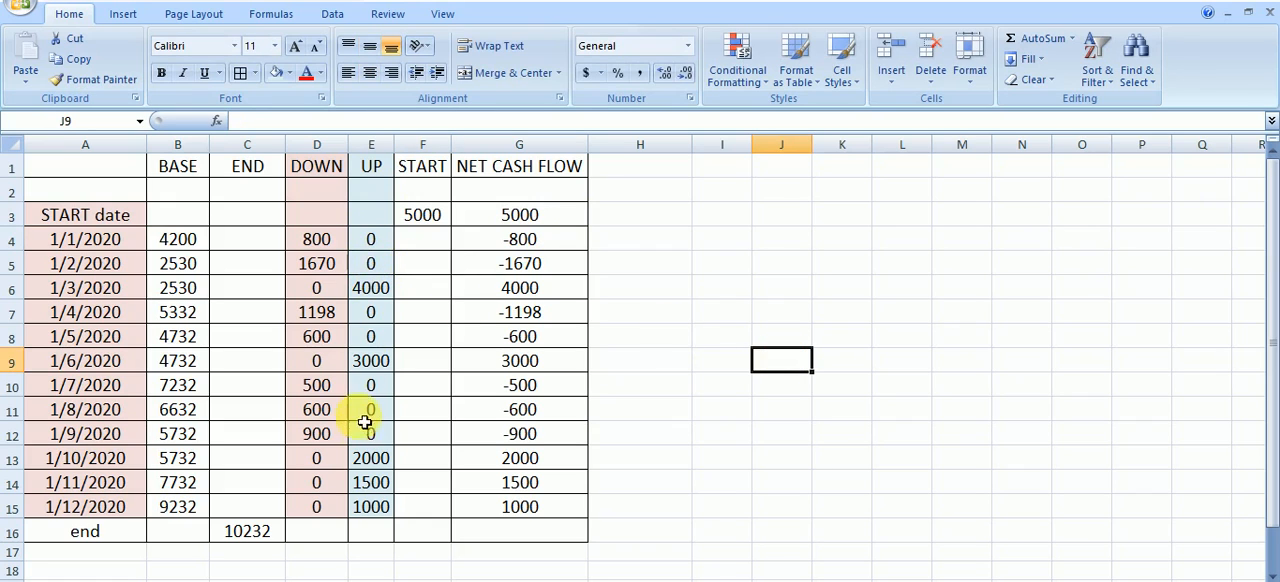
Check the BASE formula in B4, and clear the table contents in B3:E15 and B2:F13, keeping the END total in C16
{"action": "double_click", "coordinate": [190, 239]}
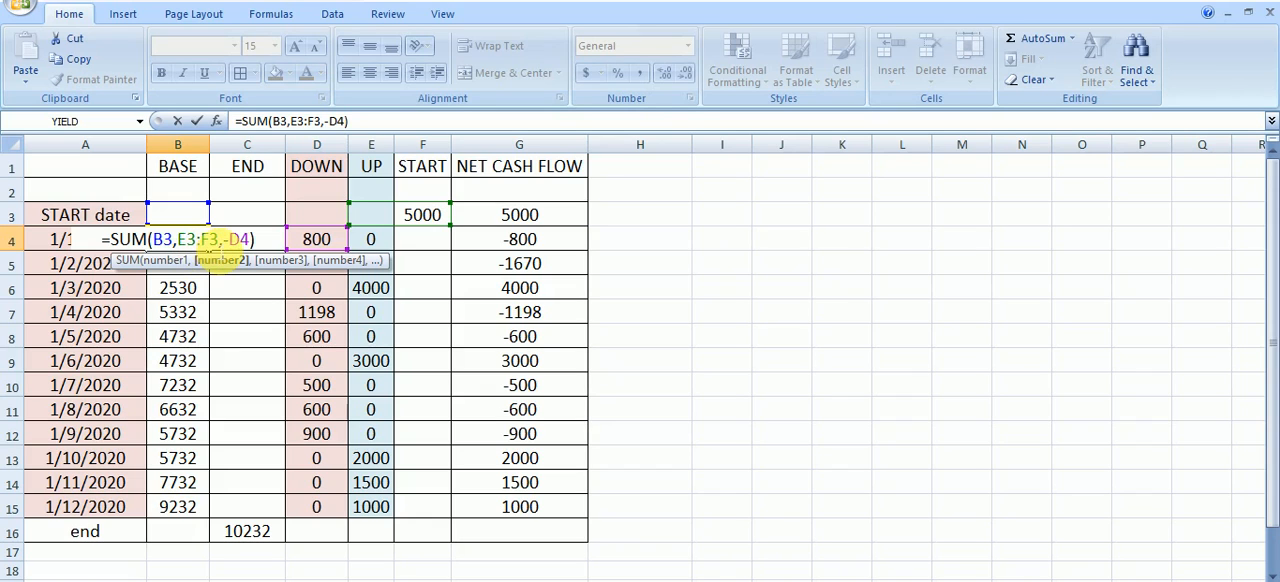
{"action": "key", "text": "Escape"}
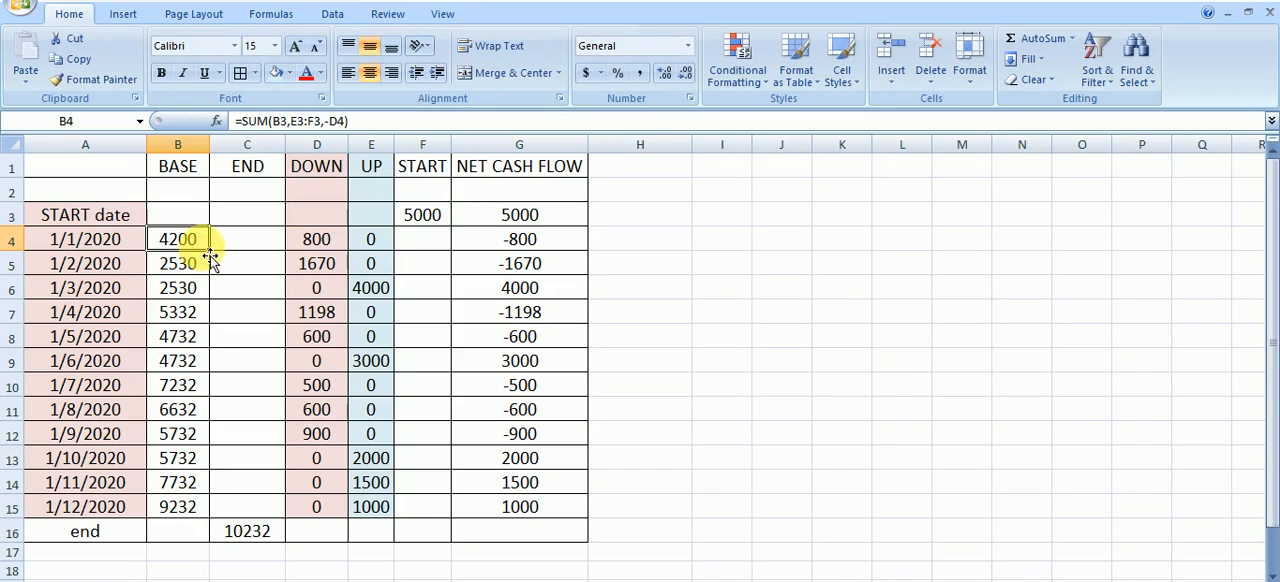
{"action": "left_click_drag", "start_coordinate": [190, 217], "coordinate": [394, 514]}
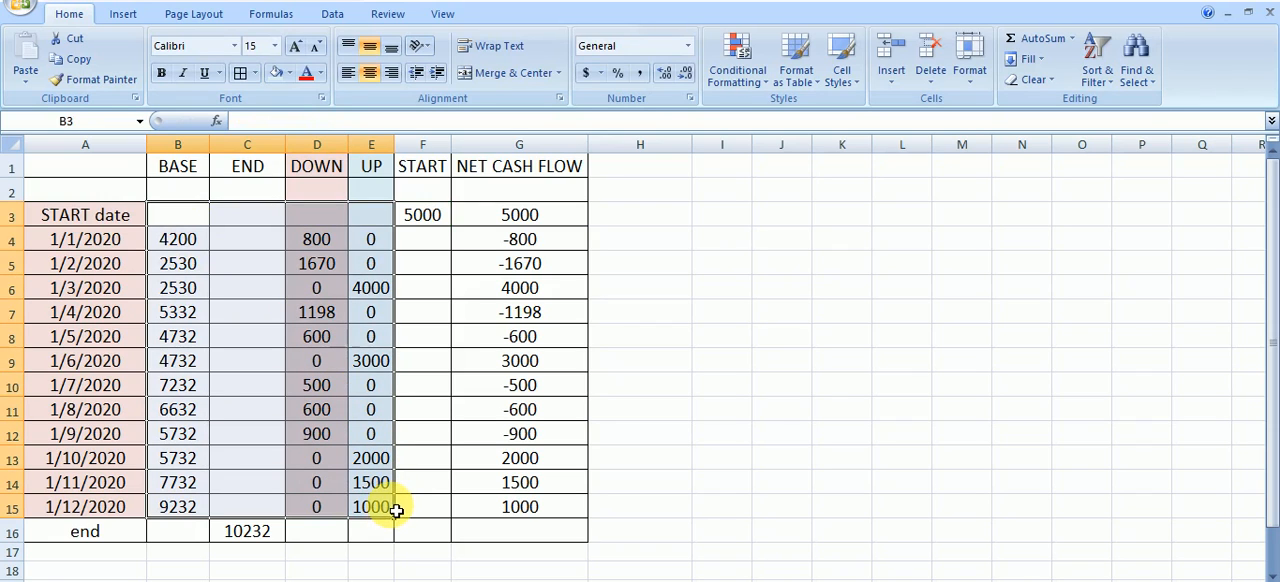
{"action": "key", "text": "Delete"}
{"action": "left_click", "coordinate": [716, 462]}
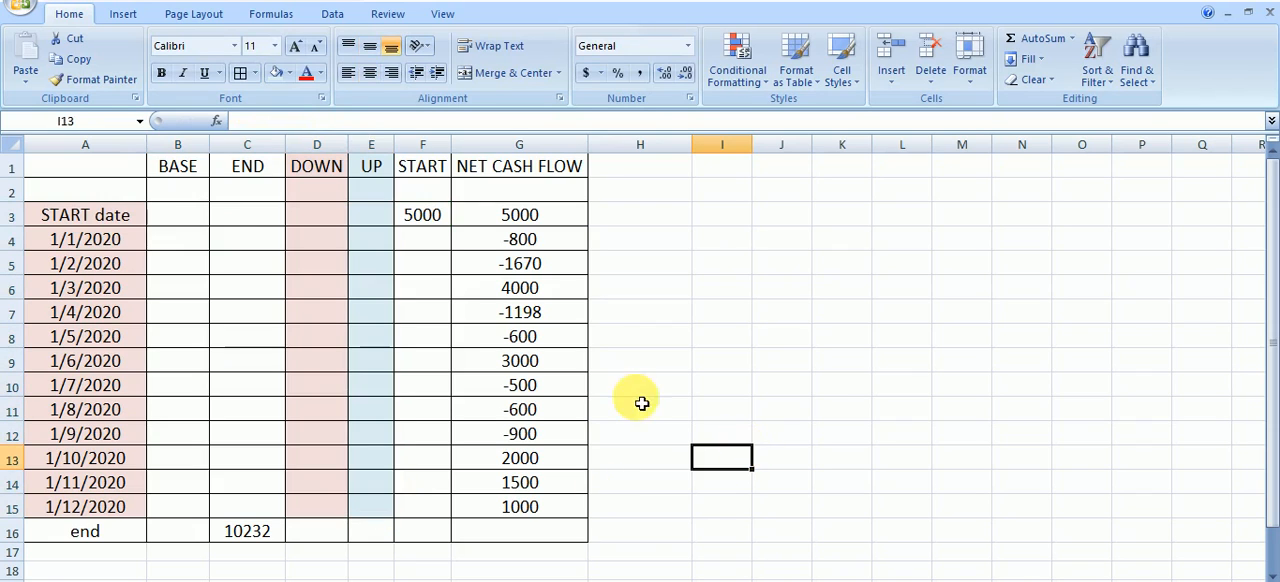
{"action": "left_click_drag", "start_coordinate": [190, 196], "coordinate": [431, 455]}
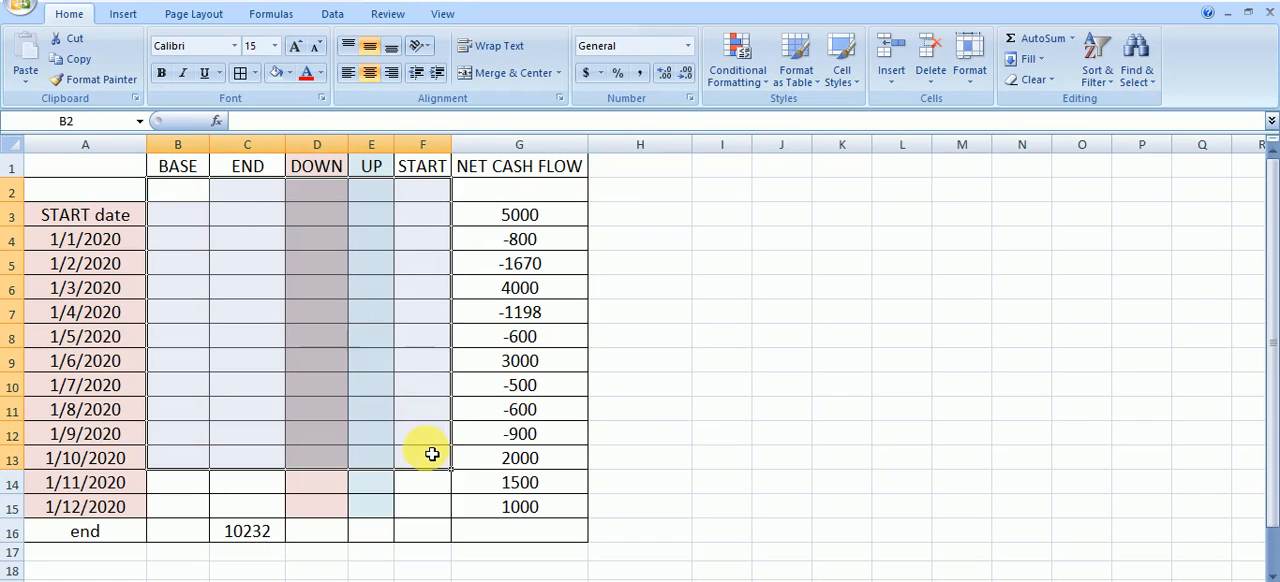
{"action": "left_click", "coordinate": [701, 316]}
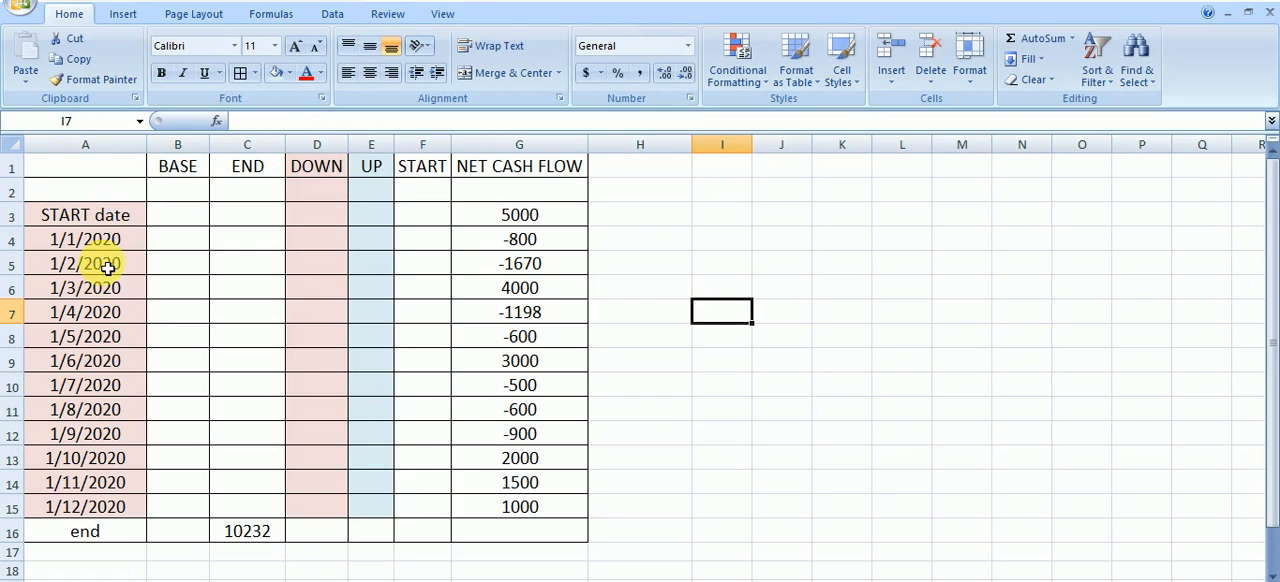
Review the positive and negative NET CASH FLOW entries from the START date row through 1/12/2020
{"action": "left_click", "coordinate": [508, 241]}
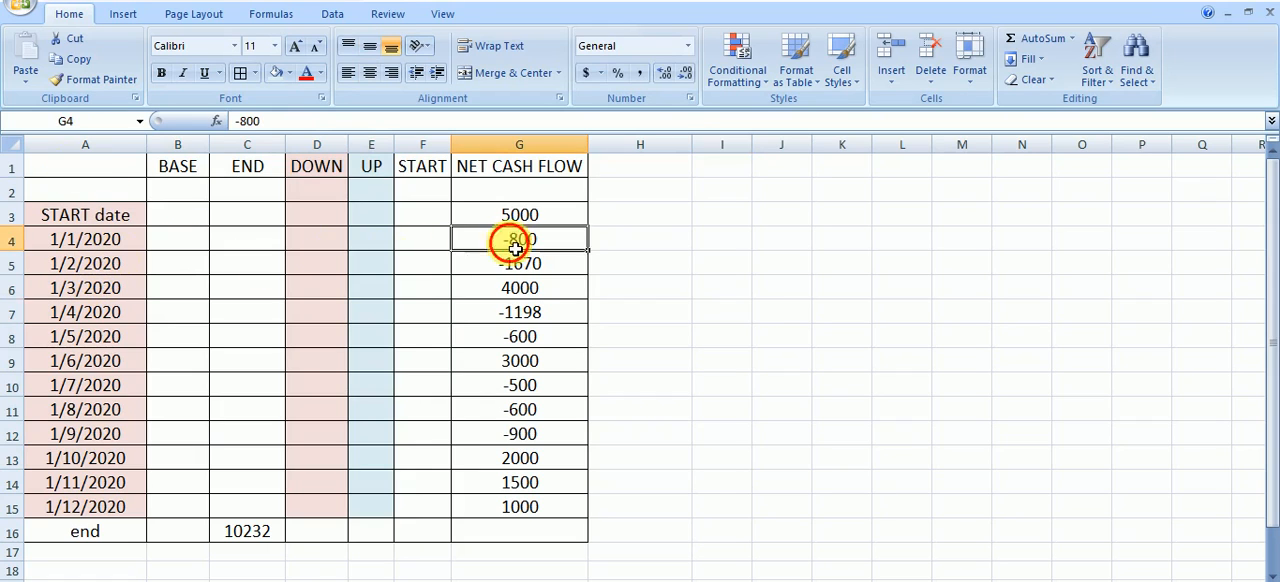
{"action": "left_click", "coordinate": [517, 287]}
{"action": "left_click", "coordinate": [514, 336]}
{"action": "left_click", "coordinate": [505, 409]}
{"action": "left_click", "coordinate": [506, 458]}
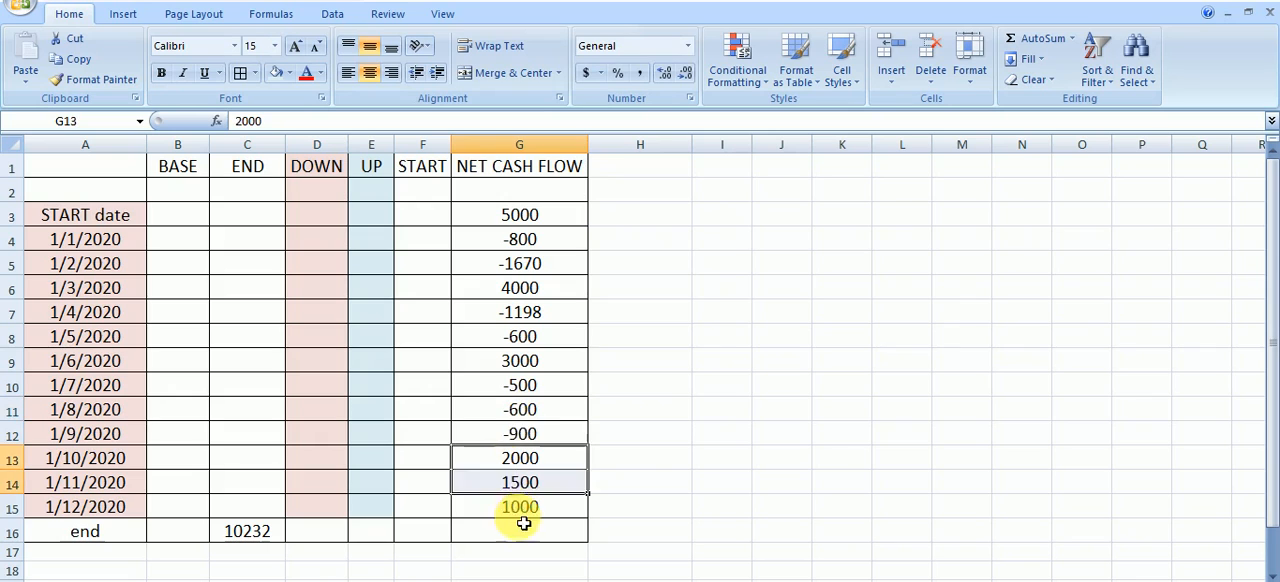
{"action": "left_click", "coordinate": [517, 507]}
{"action": "left_click", "coordinate": [524, 285]}
{"action": "left_click", "coordinate": [526, 216]}
{"action": "left_click", "coordinate": [855, 337]}
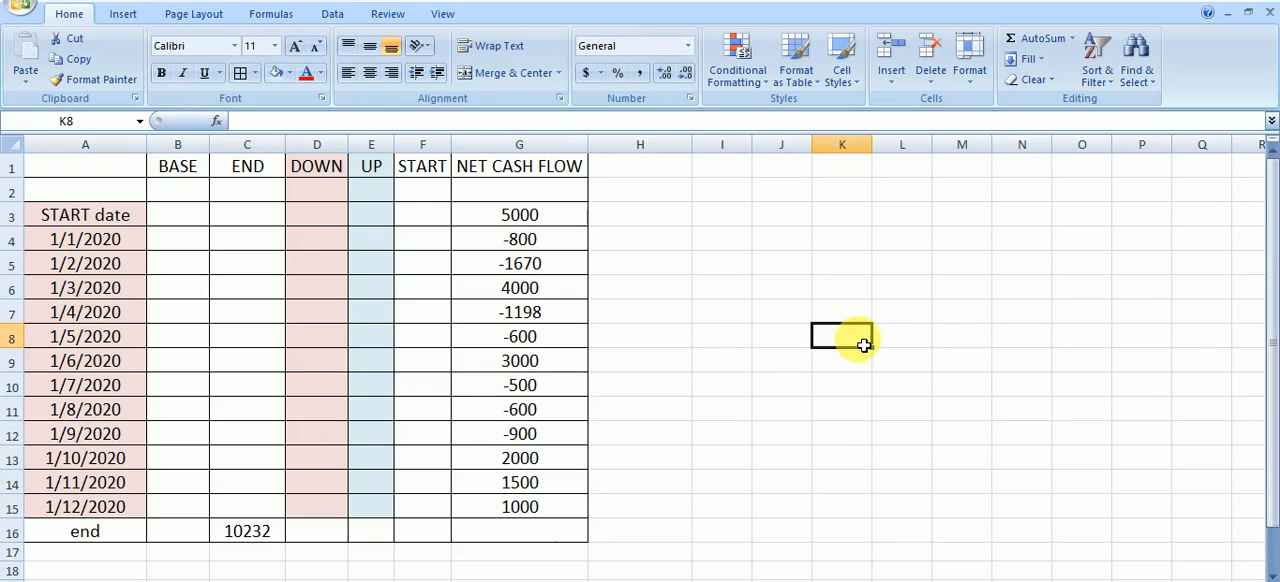
Enter the formula =G3 in START cell F3 to link it to the opening net cash flow
{"action": "left_click", "coordinate": [435, 216]}
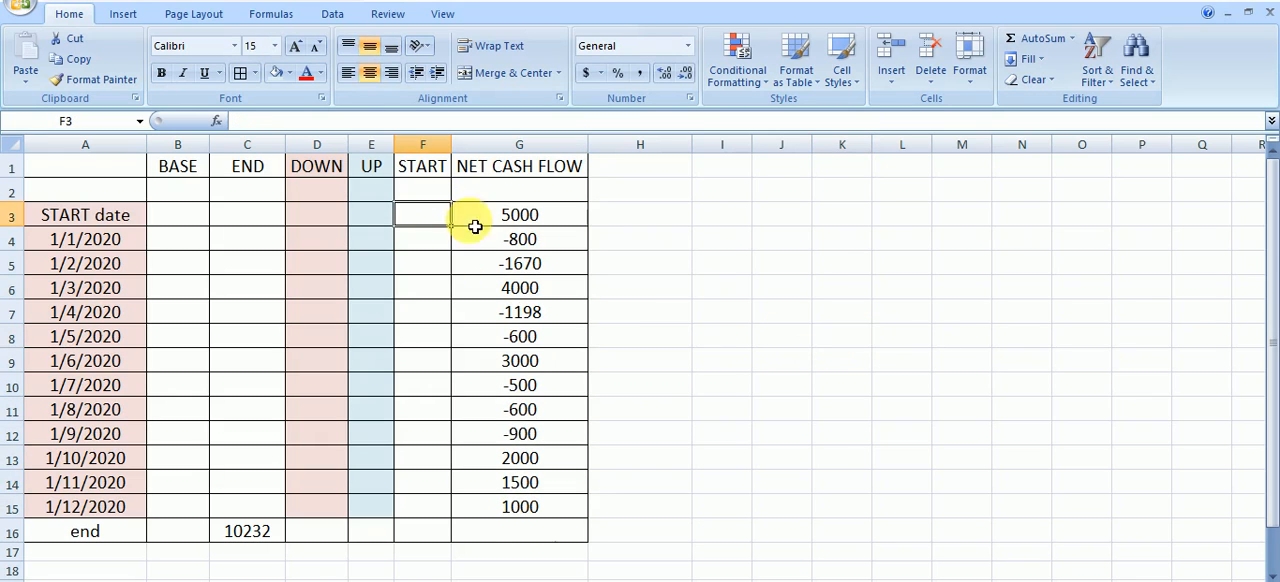
{"action": "type", "text": "="}
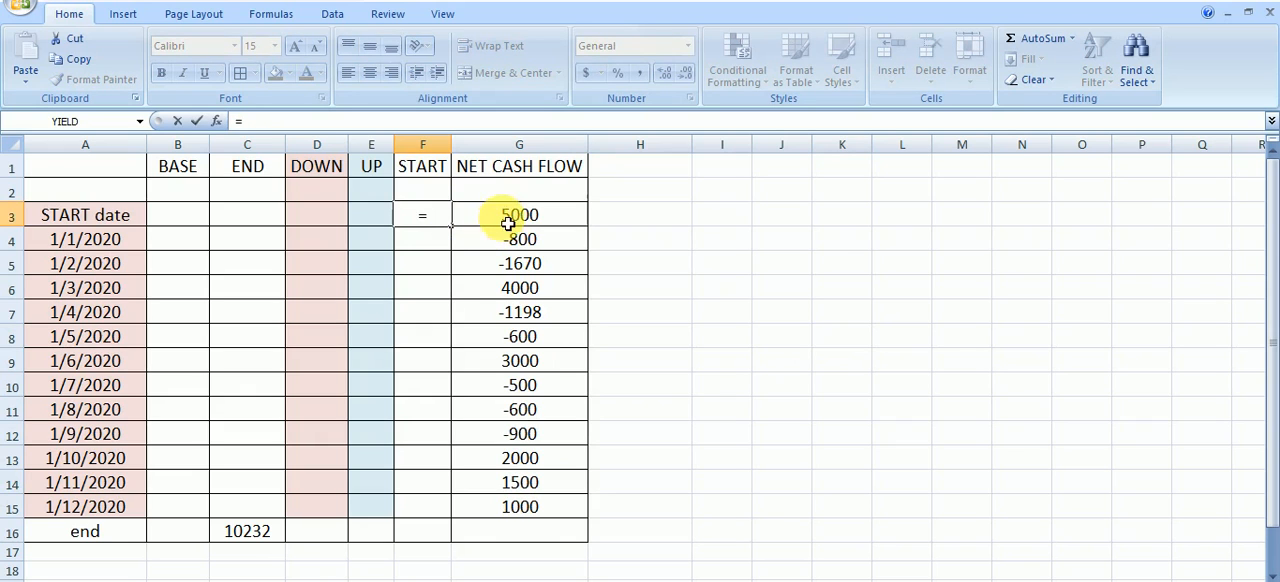
{"action": "left_click", "coordinate": [515, 217]}
{"action": "key", "text": "Return"}
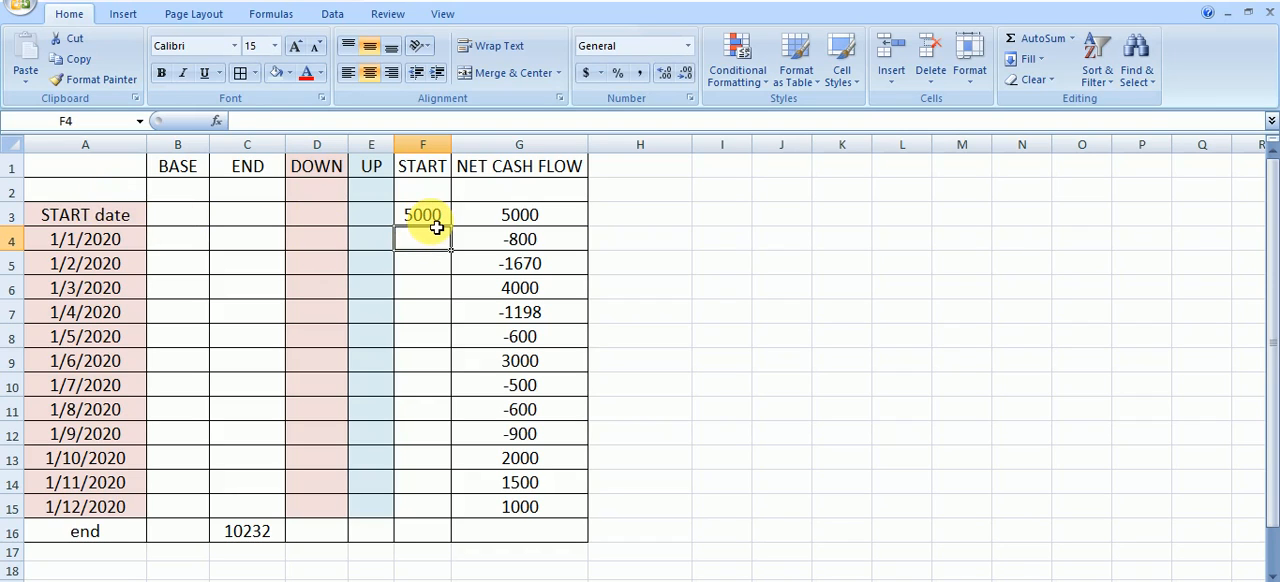
{"action": "left_click", "coordinate": [737, 289]}
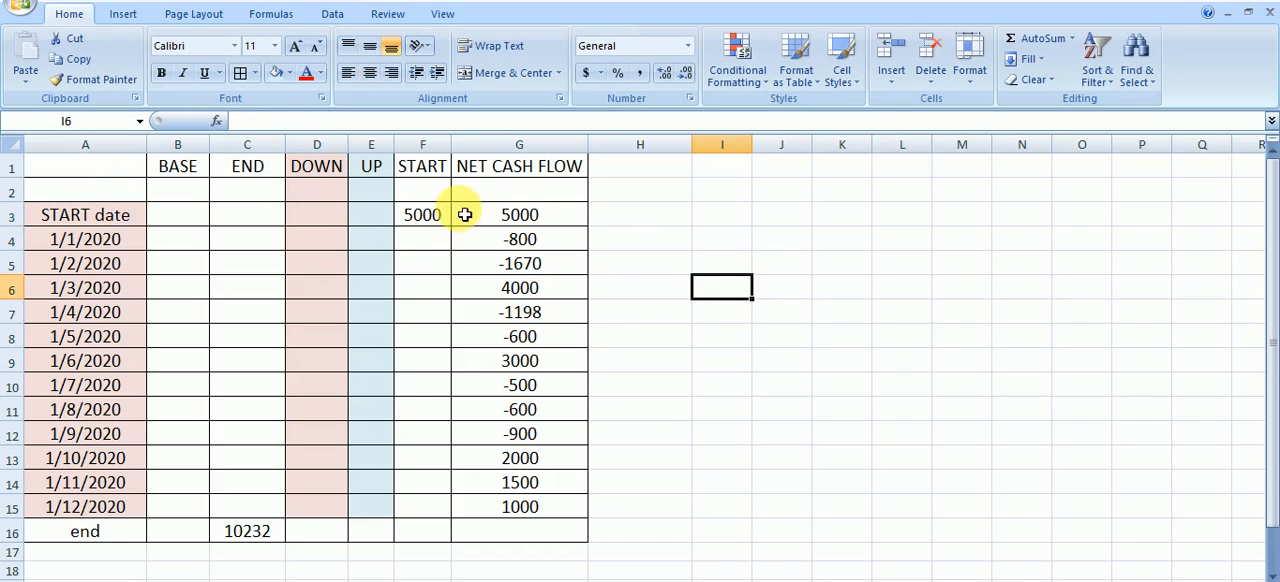
Enter =-MIN(G4,0) in DOWN cell D4 through the function arguments and fill the formula down to D15
{"action": "left_click", "coordinate": [328, 244]}
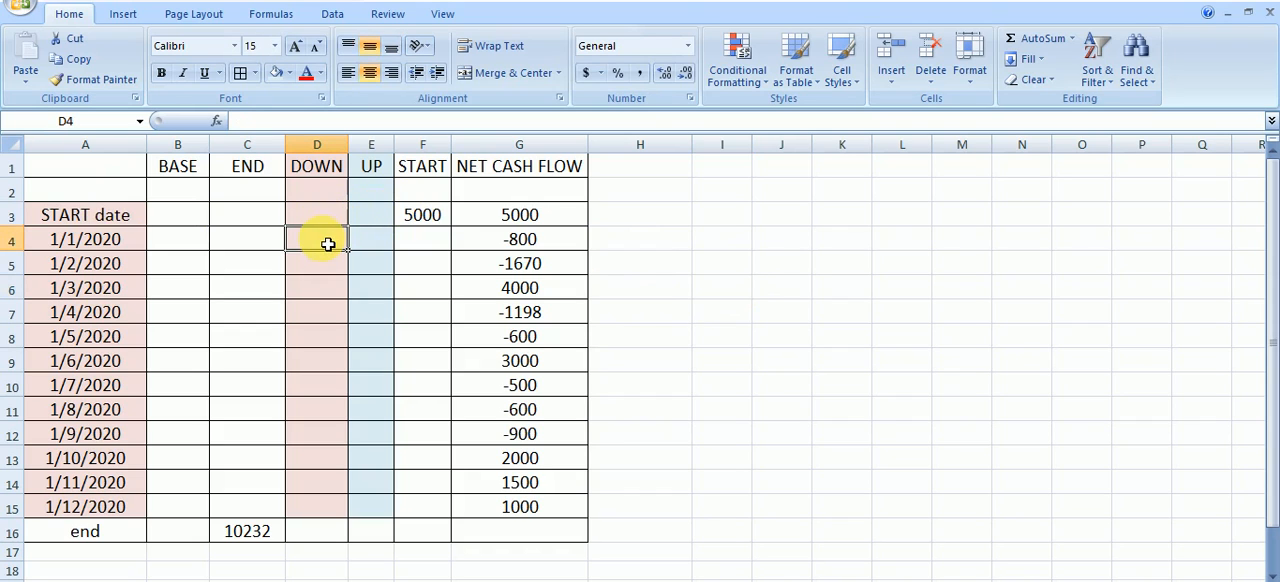
{"action": "type", "text": "="}
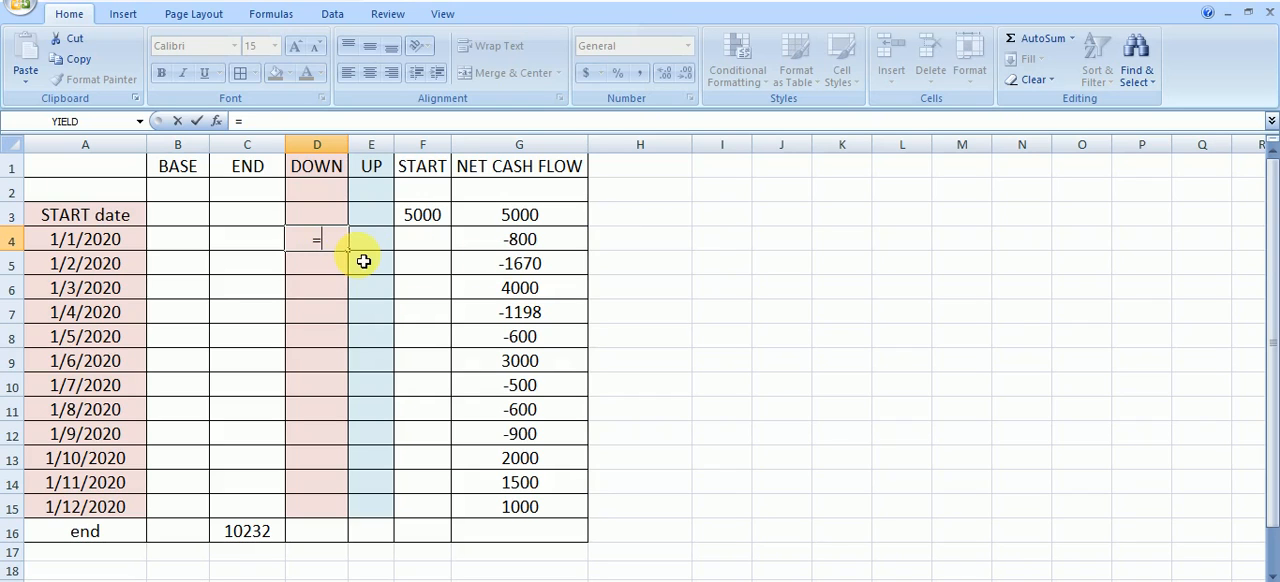
{"action": "type", "text": "-min"}
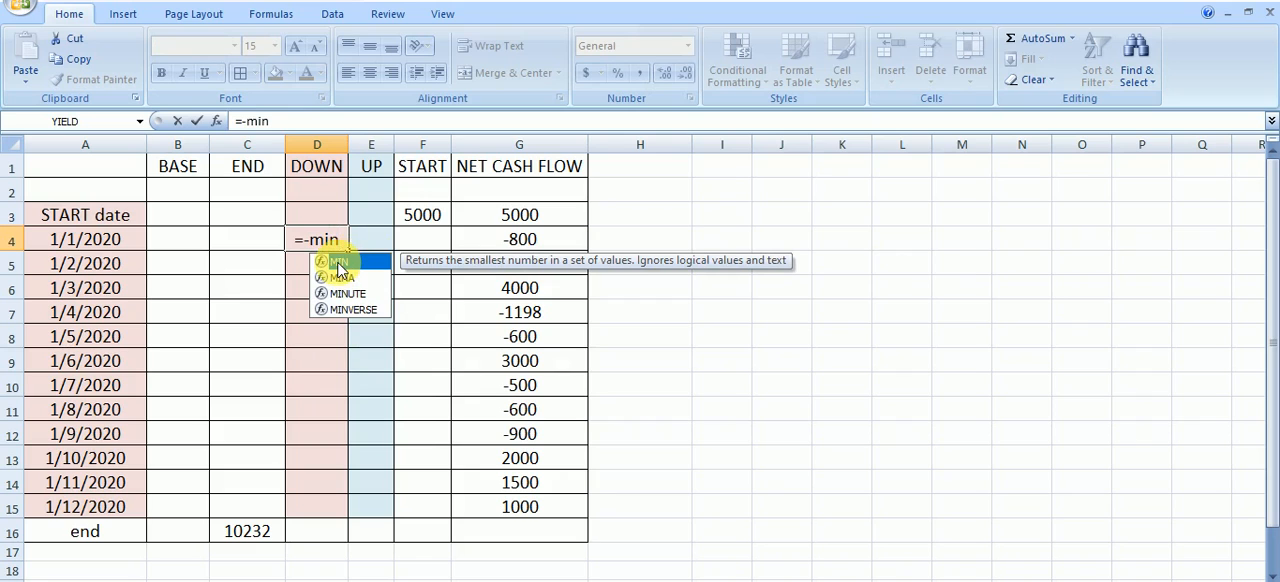
{"action": "double_click", "coordinate": [338, 263]}
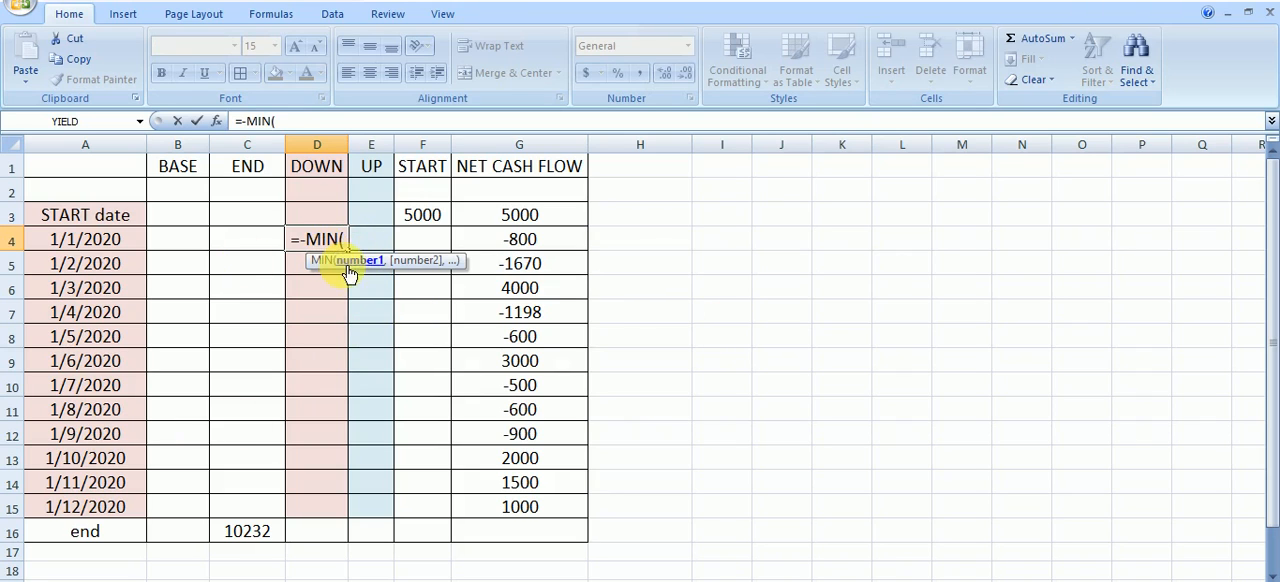
{"action": "left_click", "coordinate": [218, 121]}
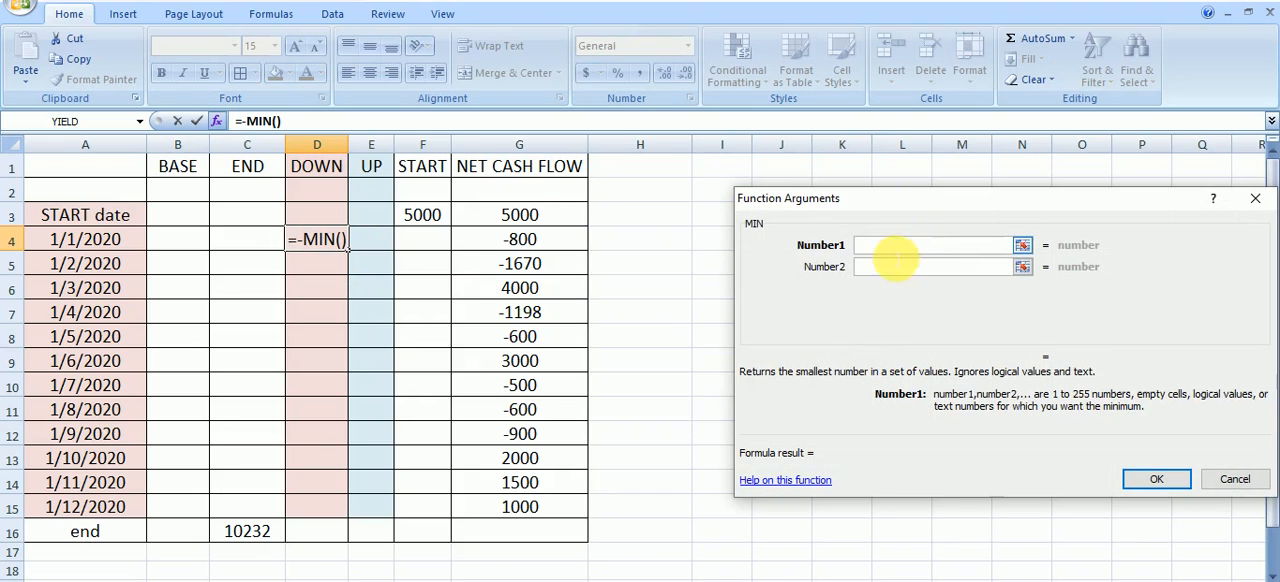
{"action": "left_click", "coordinate": [574, 240]}
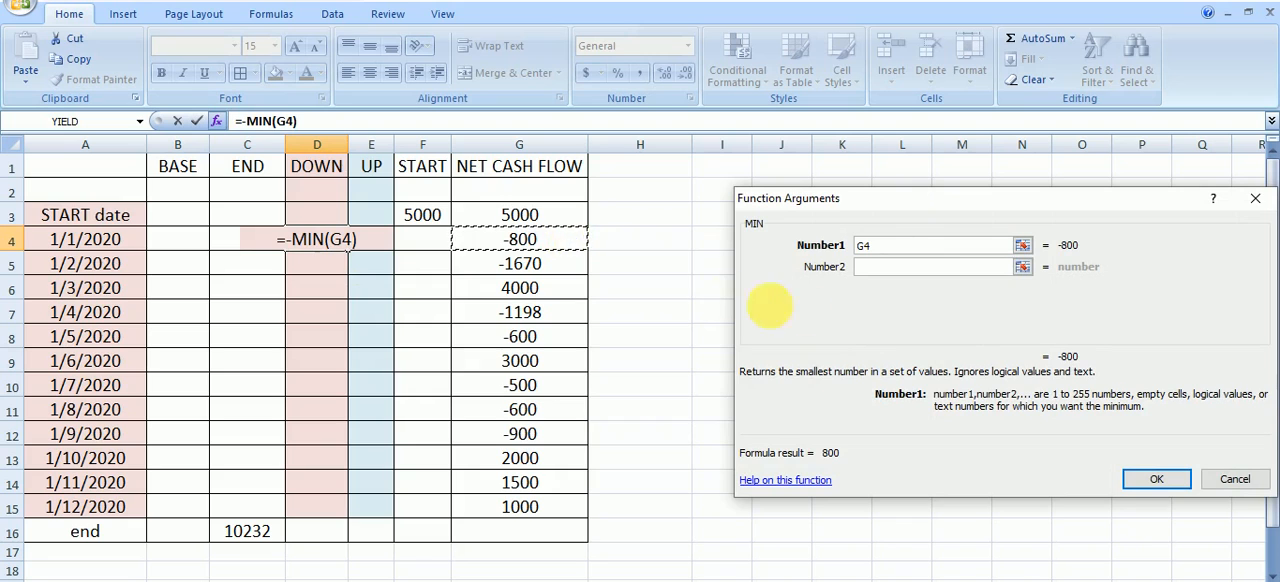
{"action": "left_click", "coordinate": [897, 265]}
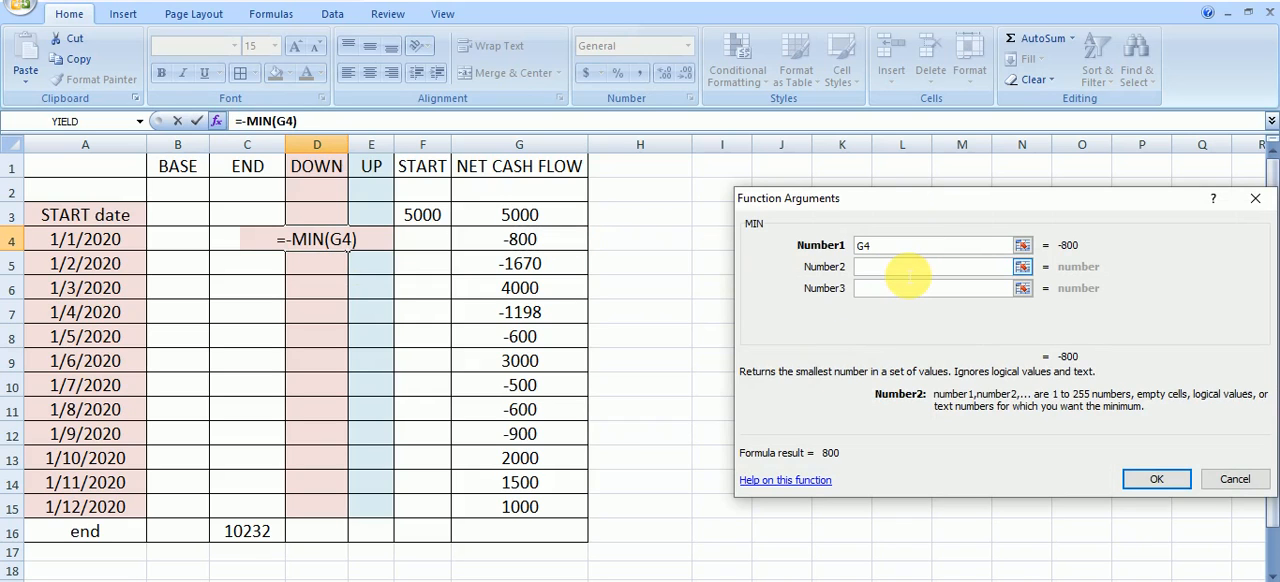
{"action": "type", "text": "0"}
{"action": "left_click", "coordinate": [1168, 478]}
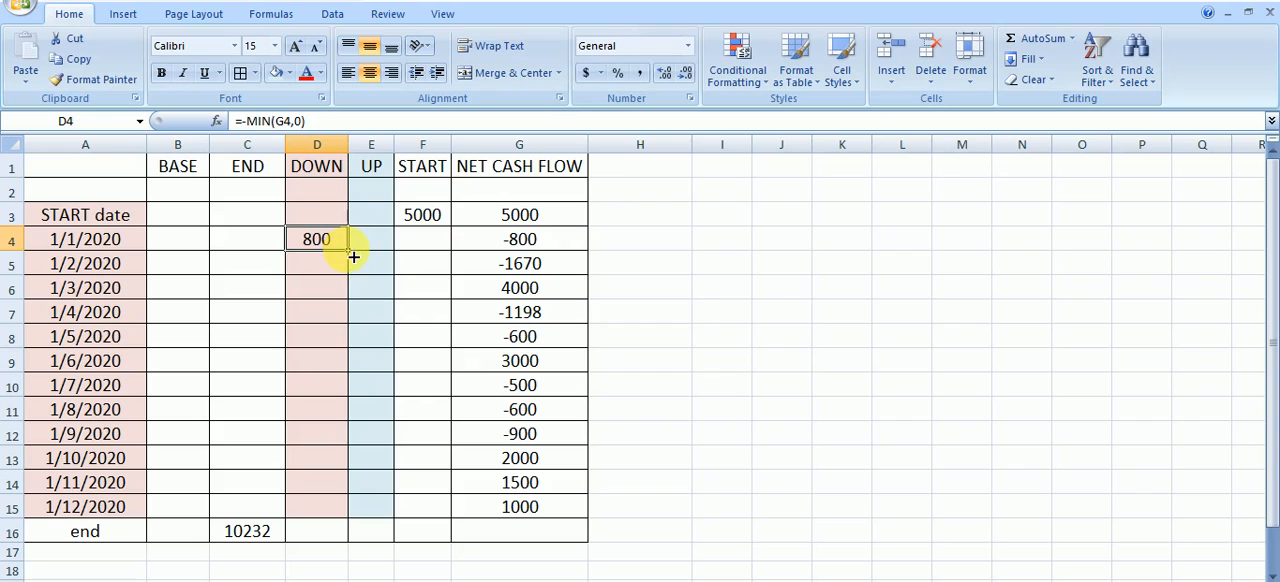
{"action": "left_click_drag", "start_coordinate": [353, 257], "coordinate": [320, 512]}
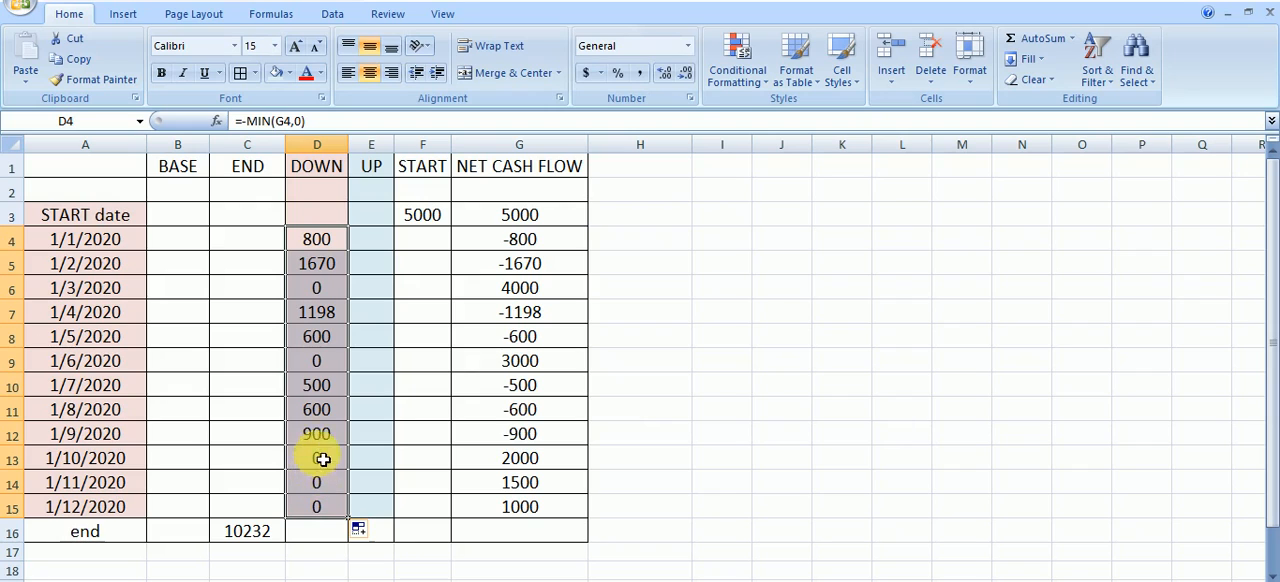
{"action": "left_click", "coordinate": [845, 457]}
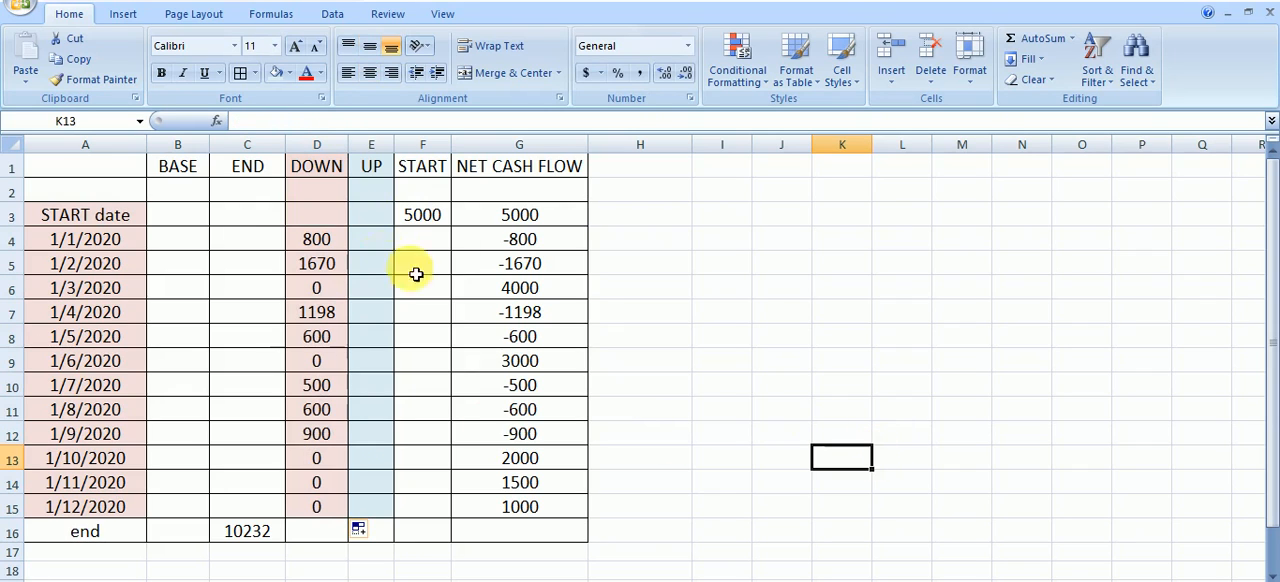
Enter =MAX(G4,0) in UP cell E4 through the function arguments and fill the formula down to E15
{"action": "left_click", "coordinate": [380, 240]}
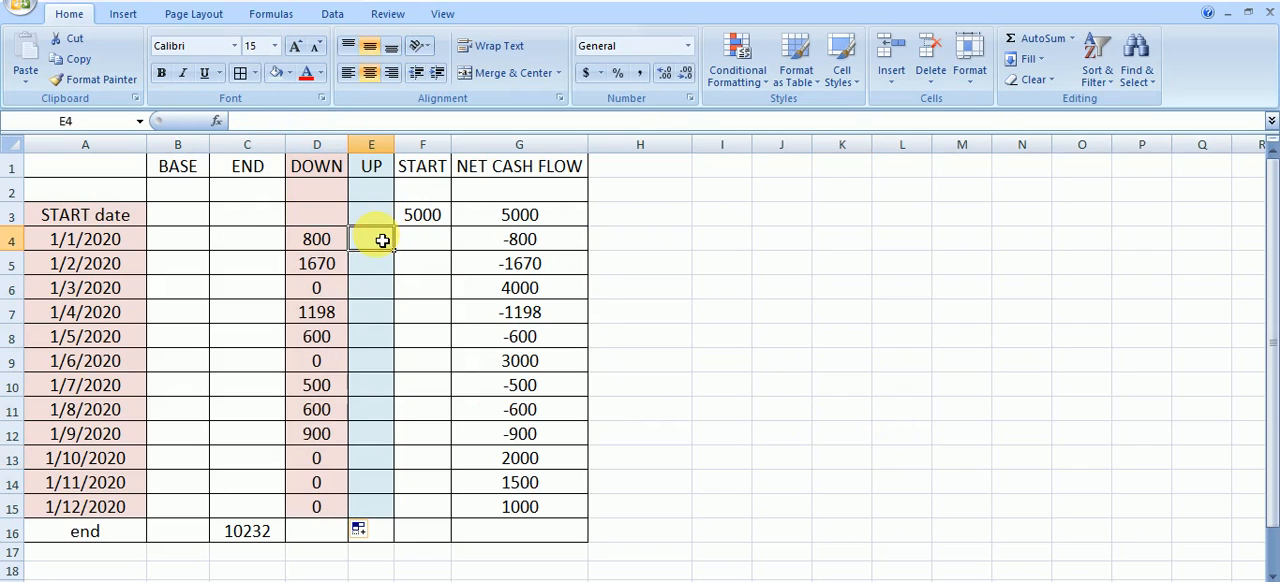
{"action": "type", "text": "="}
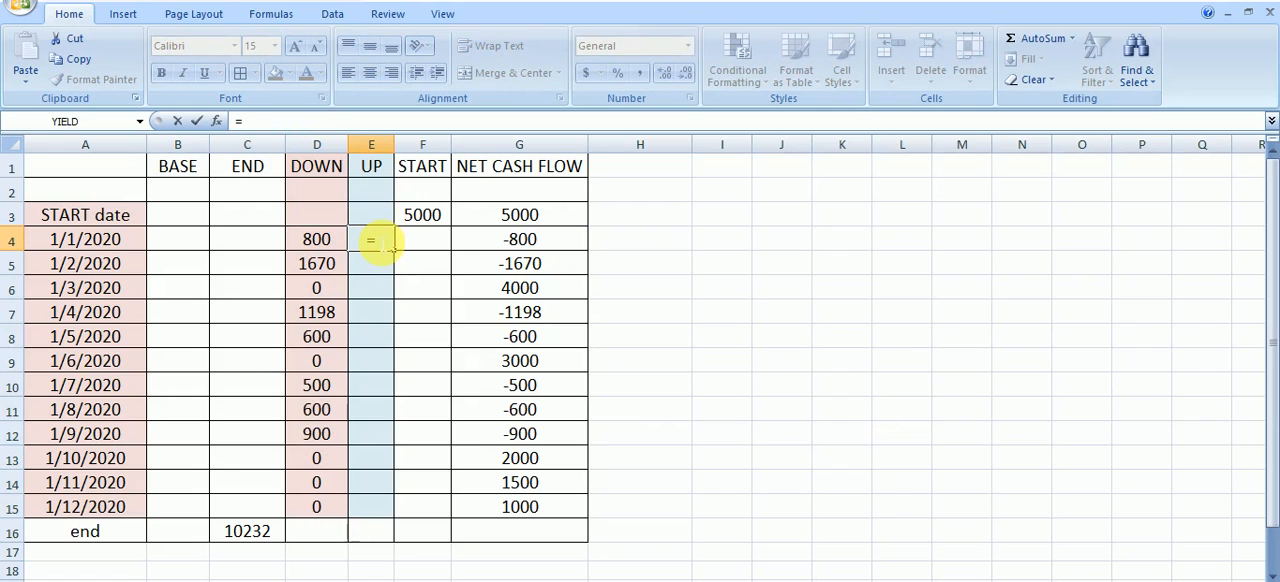
{"action": "type", "text": "max"}
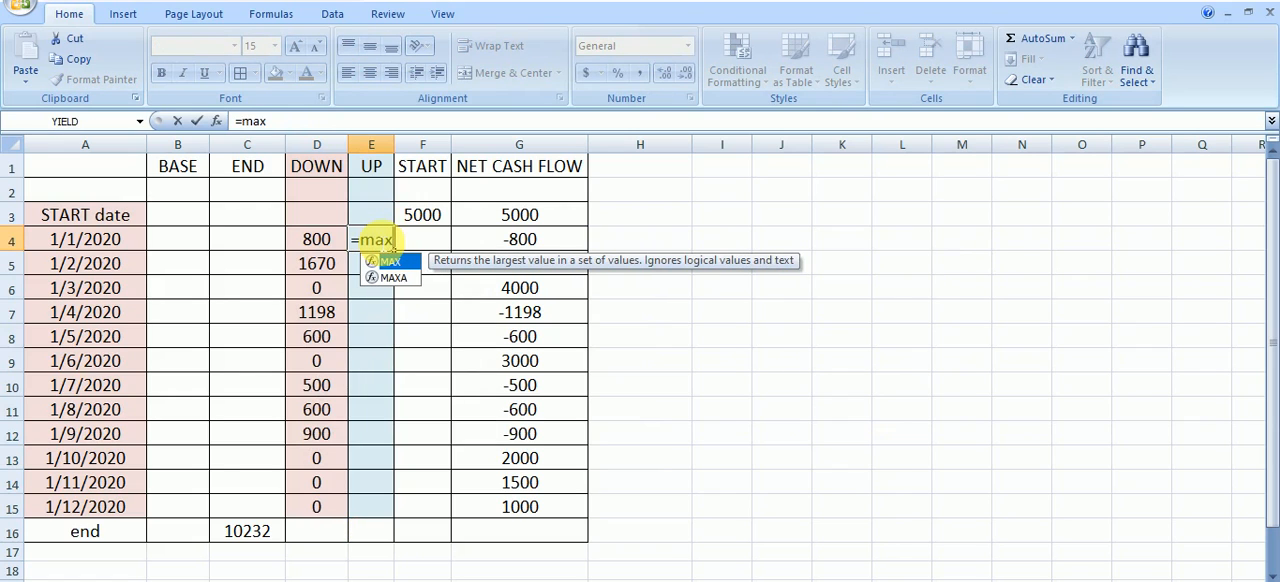
{"action": "double_click", "coordinate": [387, 262]}
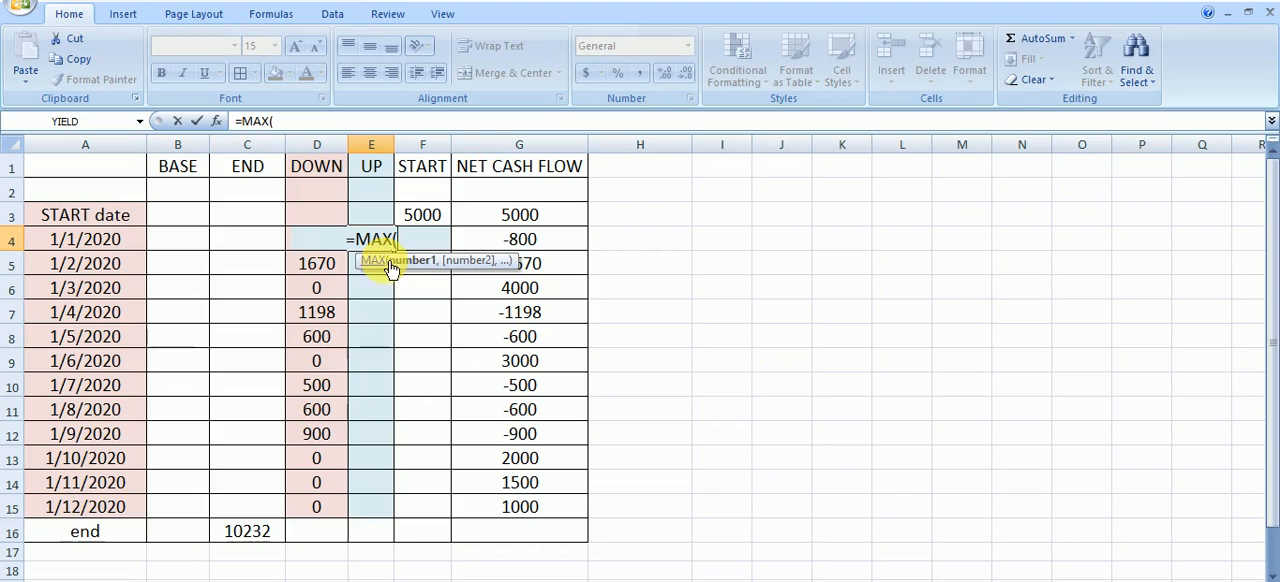
{"action": "left_click", "coordinate": [217, 120]}
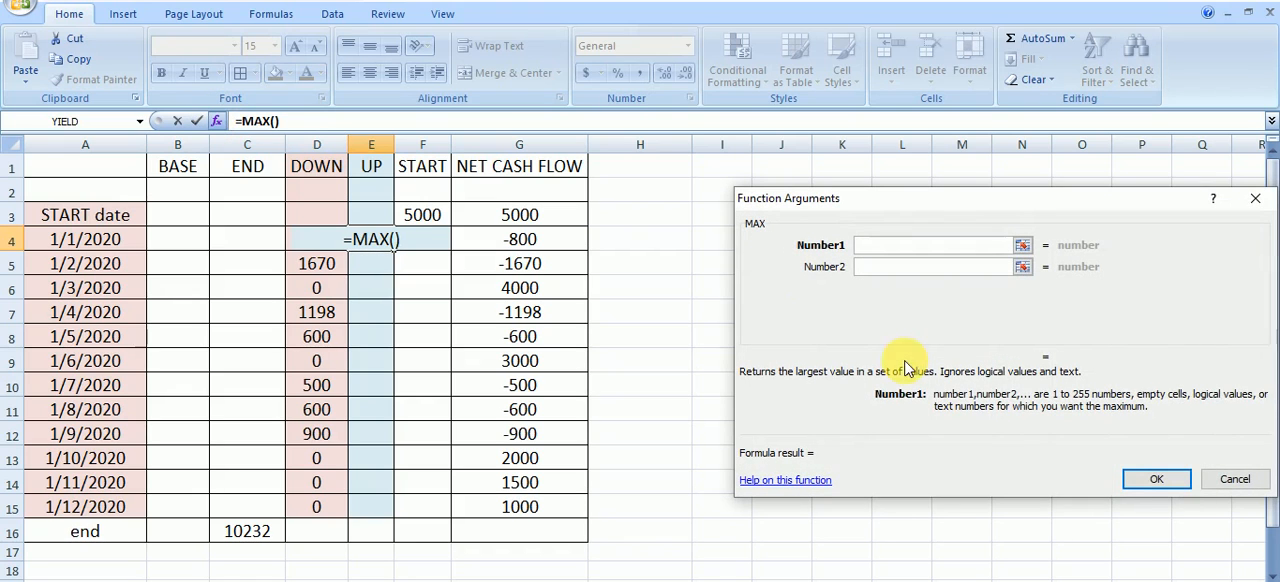
{"action": "left_click", "coordinate": [561, 246]}
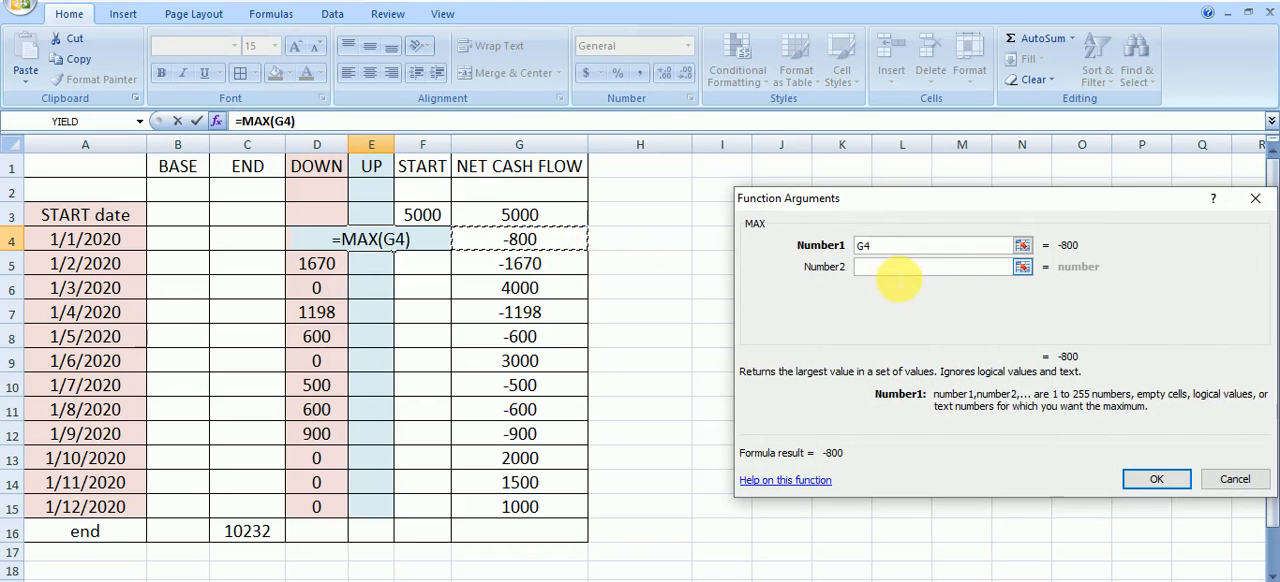
{"action": "left_click", "coordinate": [899, 272]}
{"action": "type", "text": "0"}
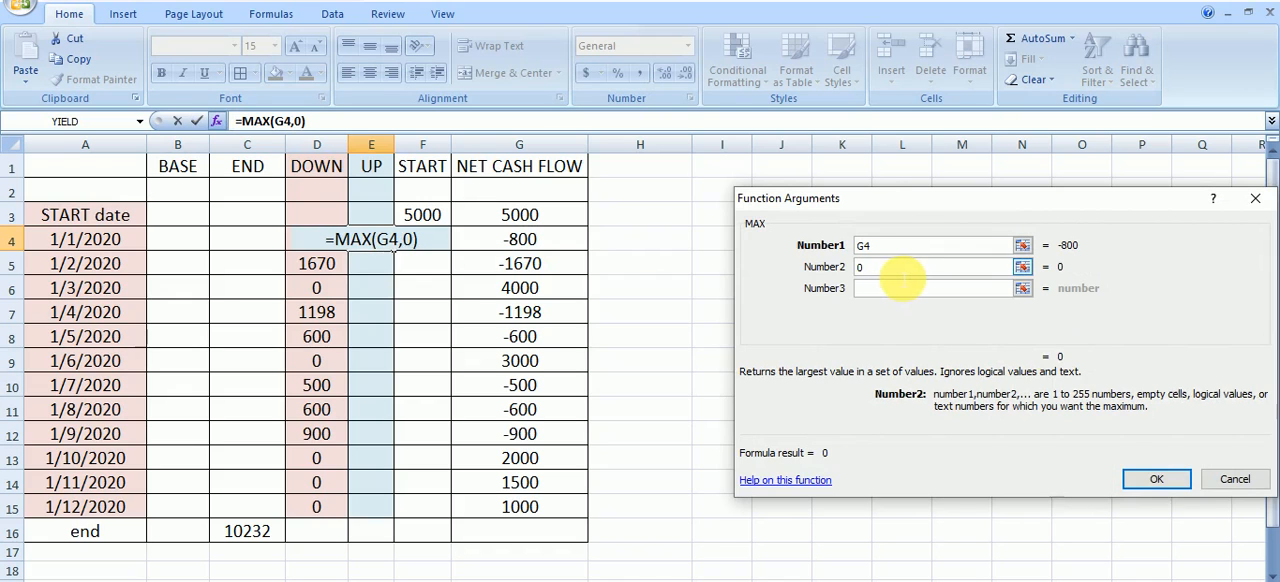
{"action": "left_click", "coordinate": [1133, 484]}
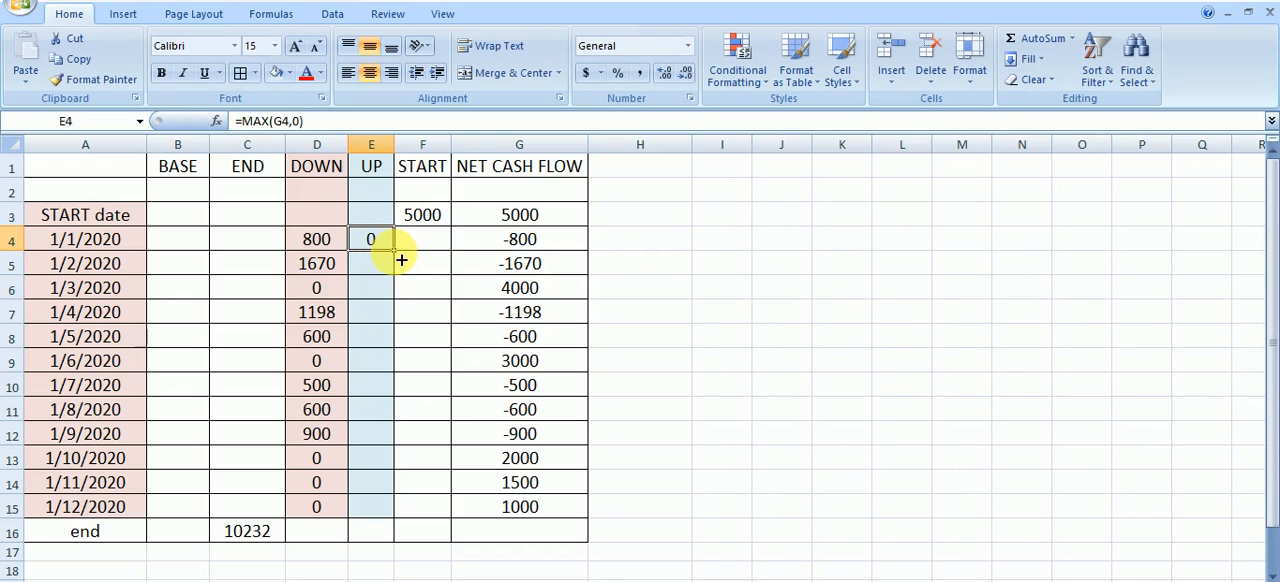
{"action": "left_click_drag", "start_coordinate": [394, 251], "coordinate": [369, 518]}
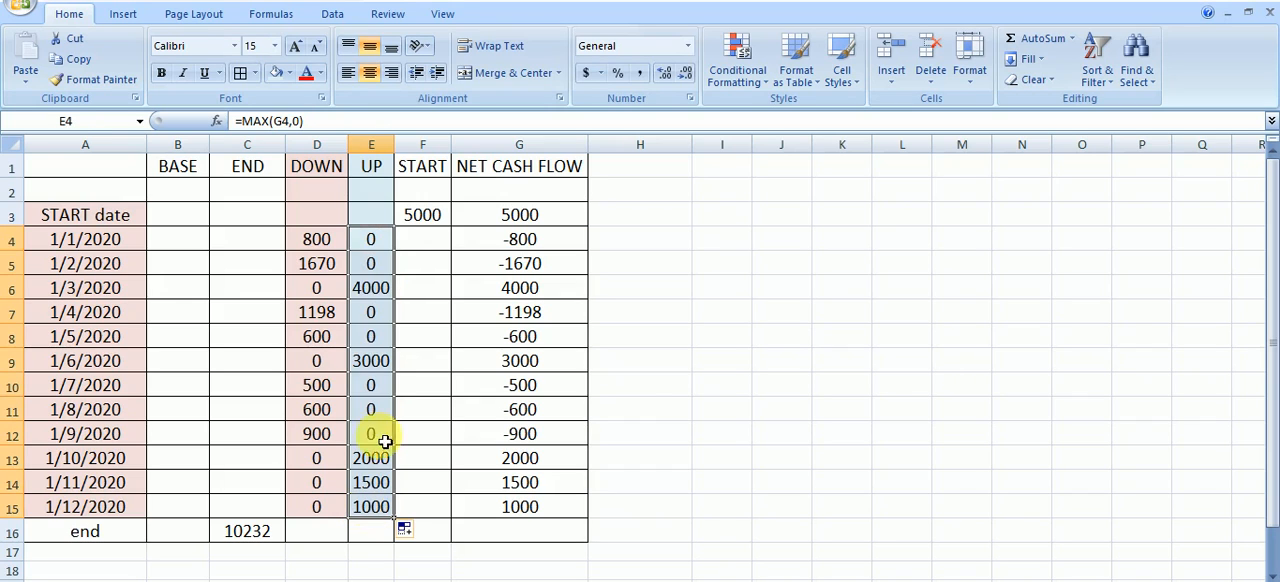
{"action": "left_click_drag", "start_coordinate": [769, 427], "coordinate": [767, 419]}
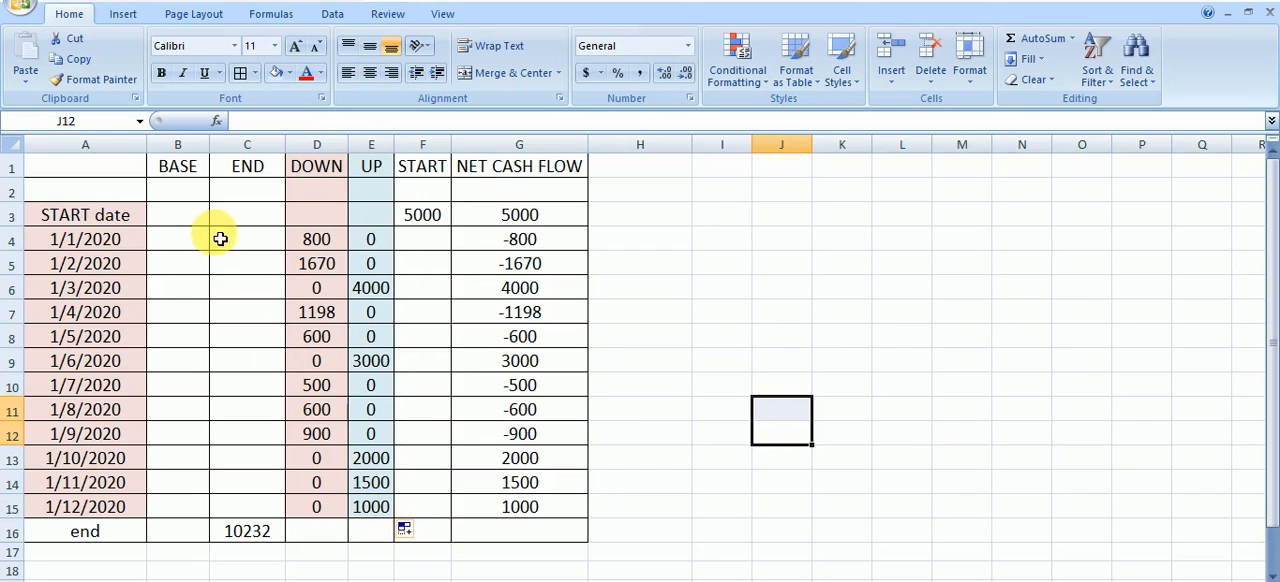
Enter =SUM(B3,E3:F3,-D4) in BASE cell B4 through the function arguments and fill the formula down to B15
{"action": "left_click", "coordinate": [188, 247]}
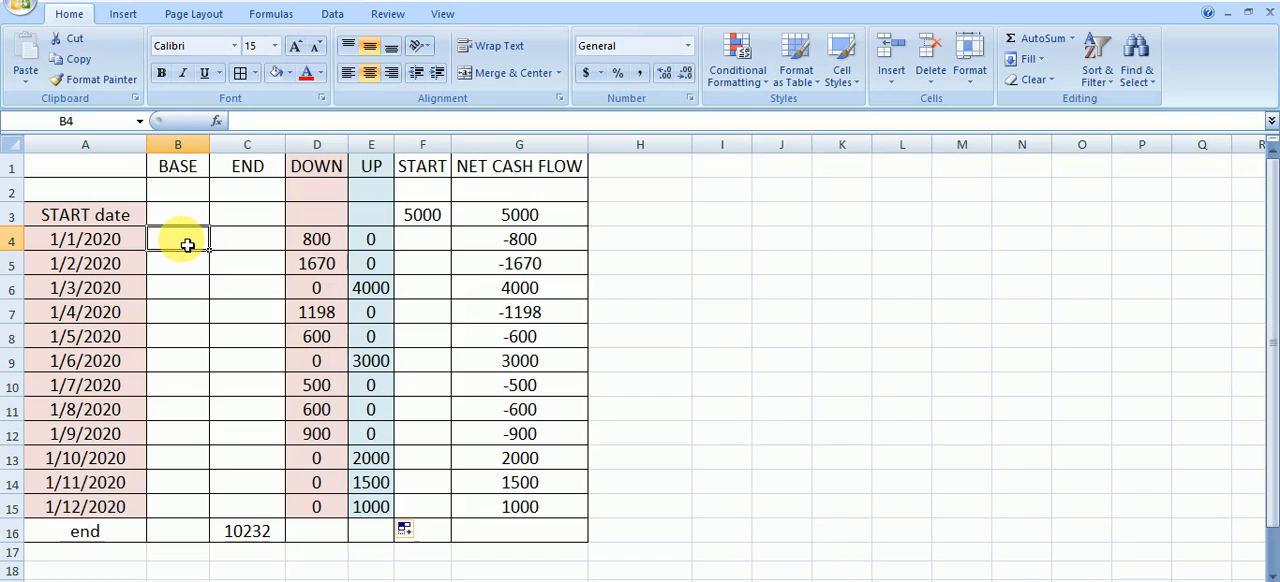
{"action": "type", "text": "="}
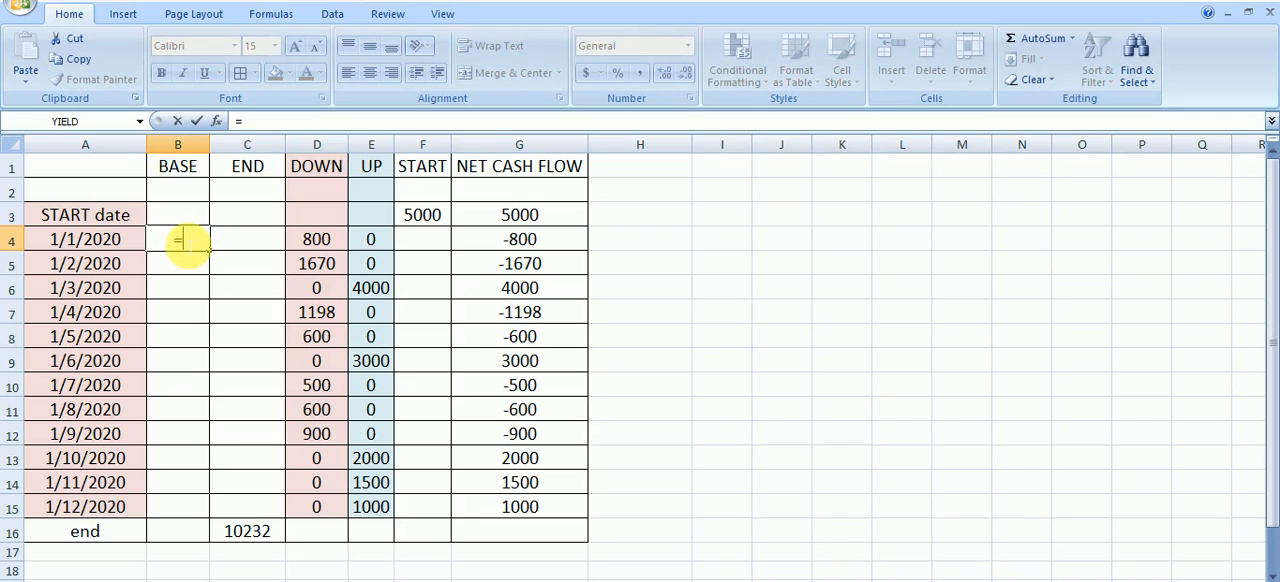
{"action": "type", "text": "sum"}
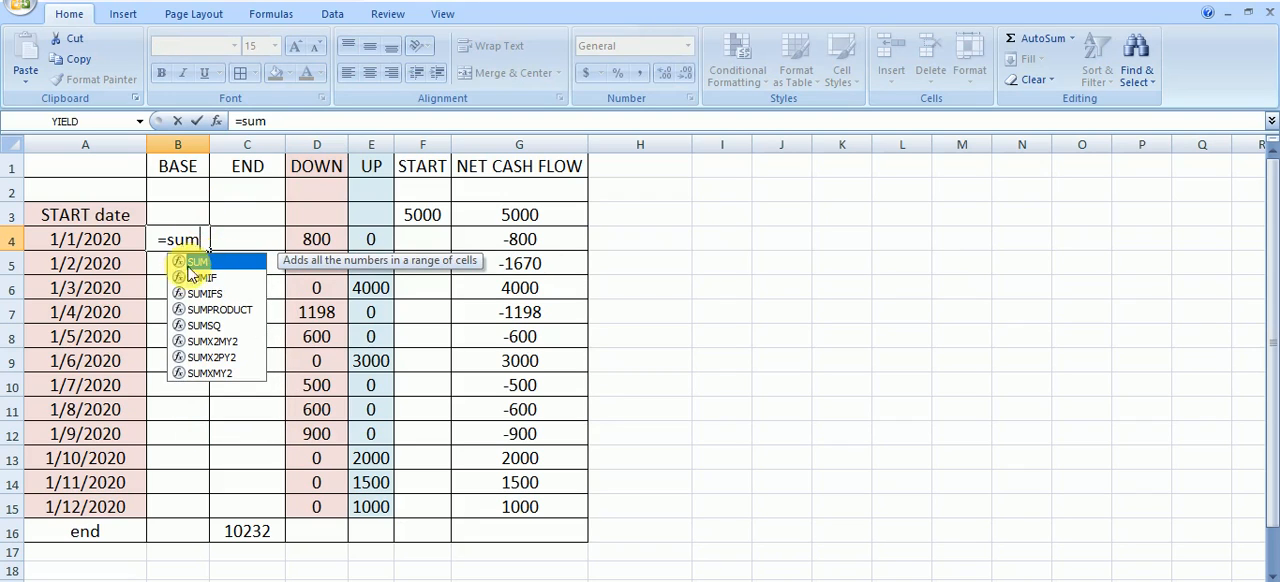
{"action": "double_click", "coordinate": [197, 263]}
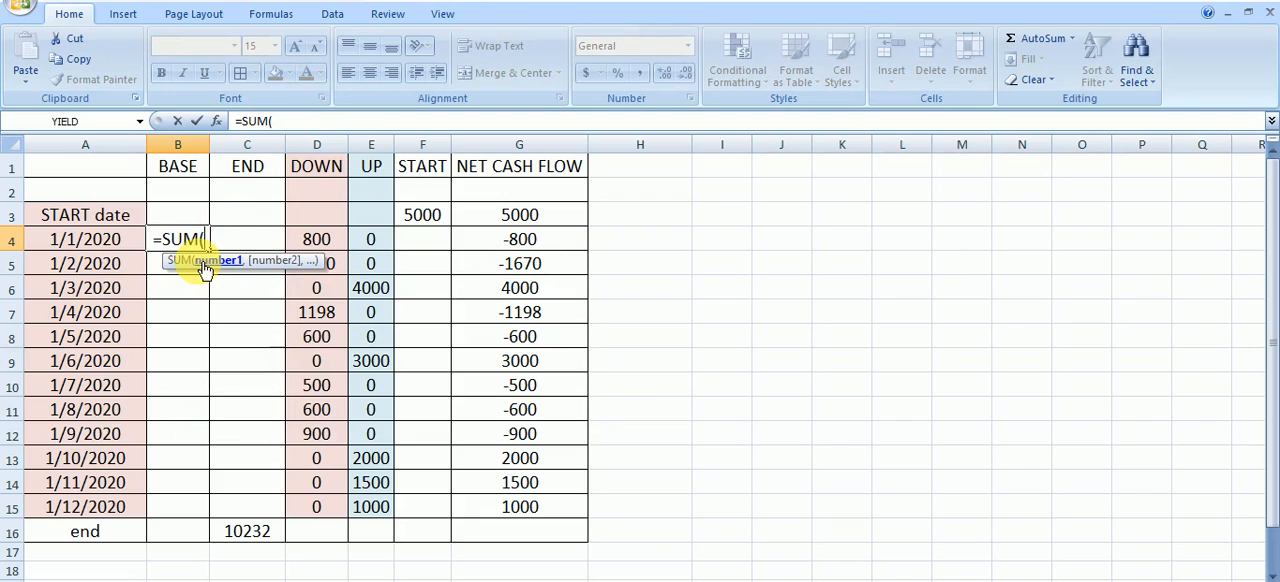
{"action": "left_click", "coordinate": [217, 122]}
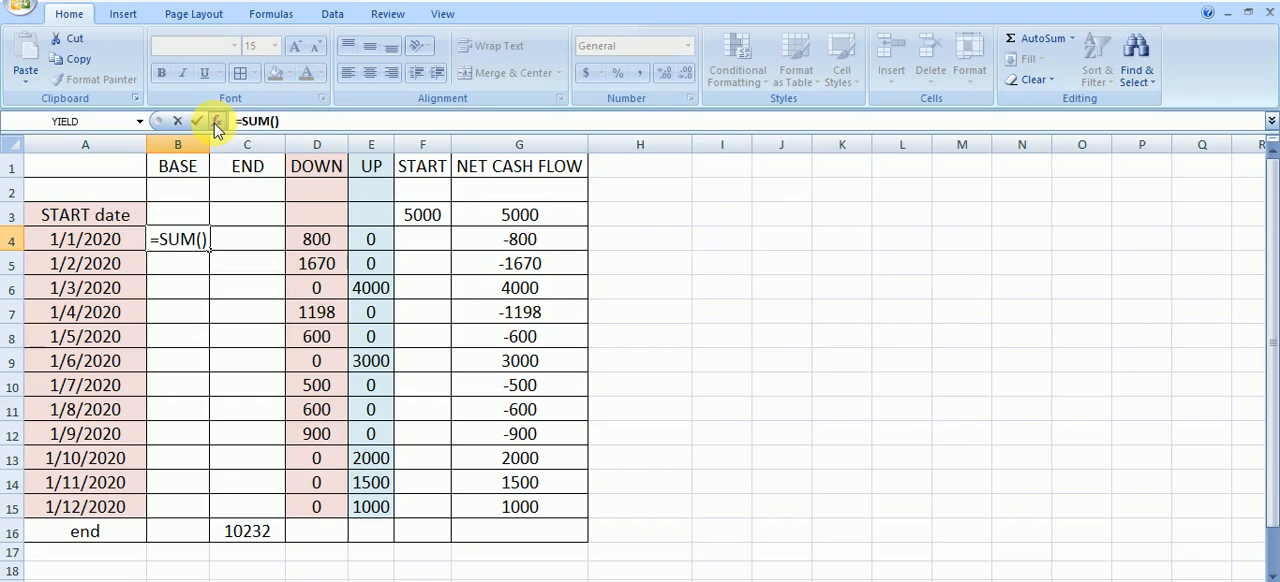
{"action": "left_click_drag", "start_coordinate": [899, 214], "coordinate": [838, 235]}
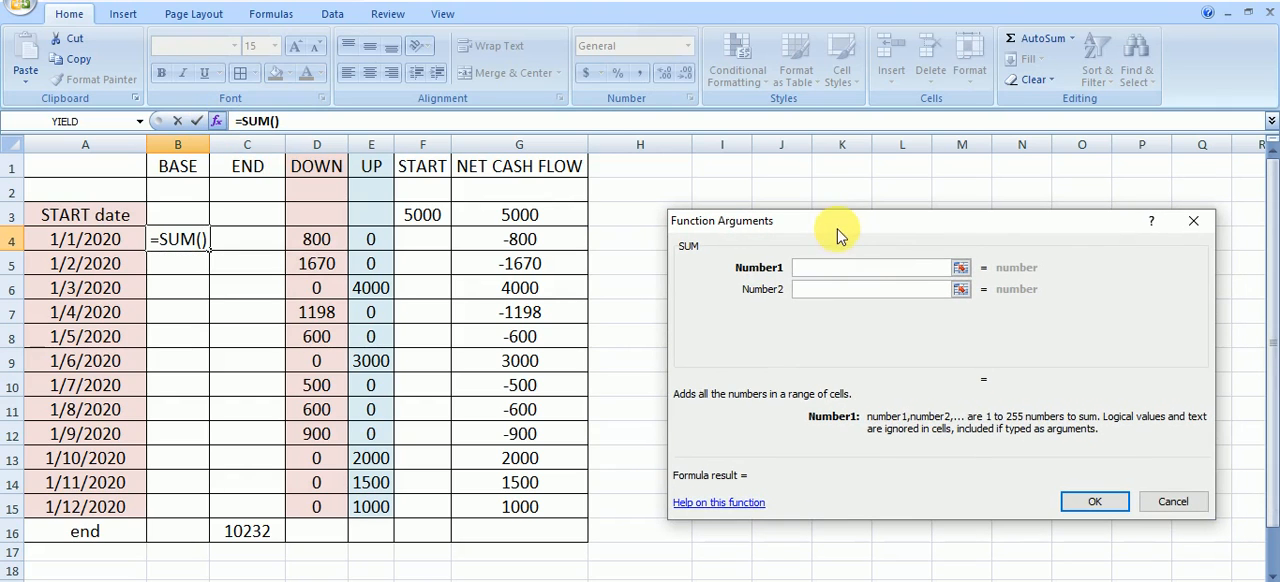
{"action": "left_click", "coordinate": [188, 224]}
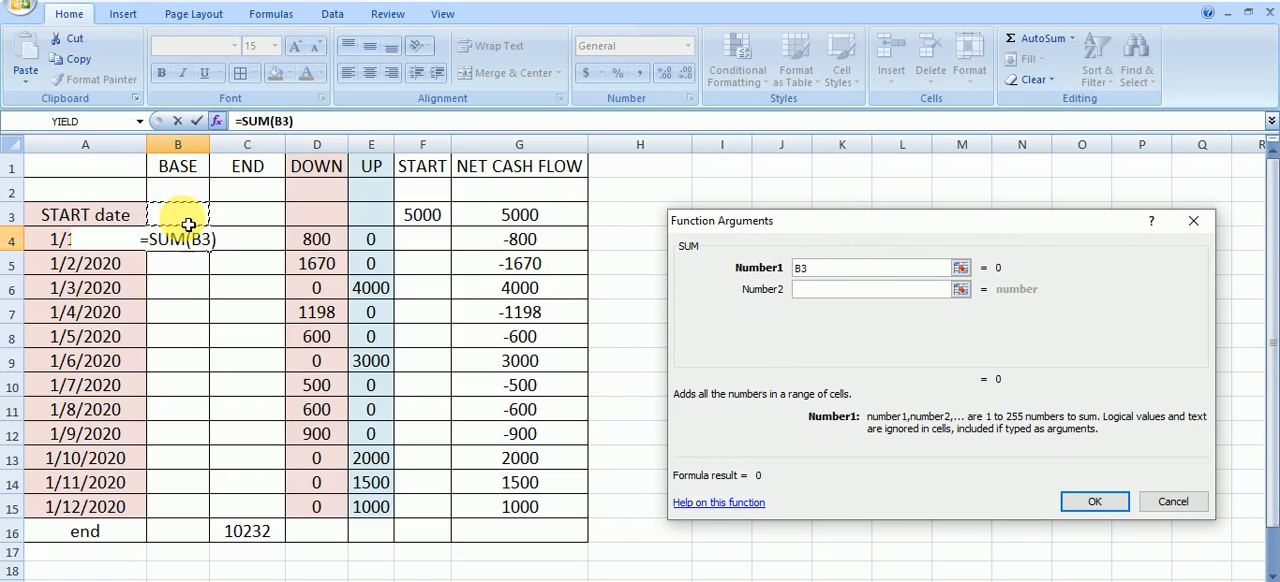
{"action": "left_click", "coordinate": [870, 289]}
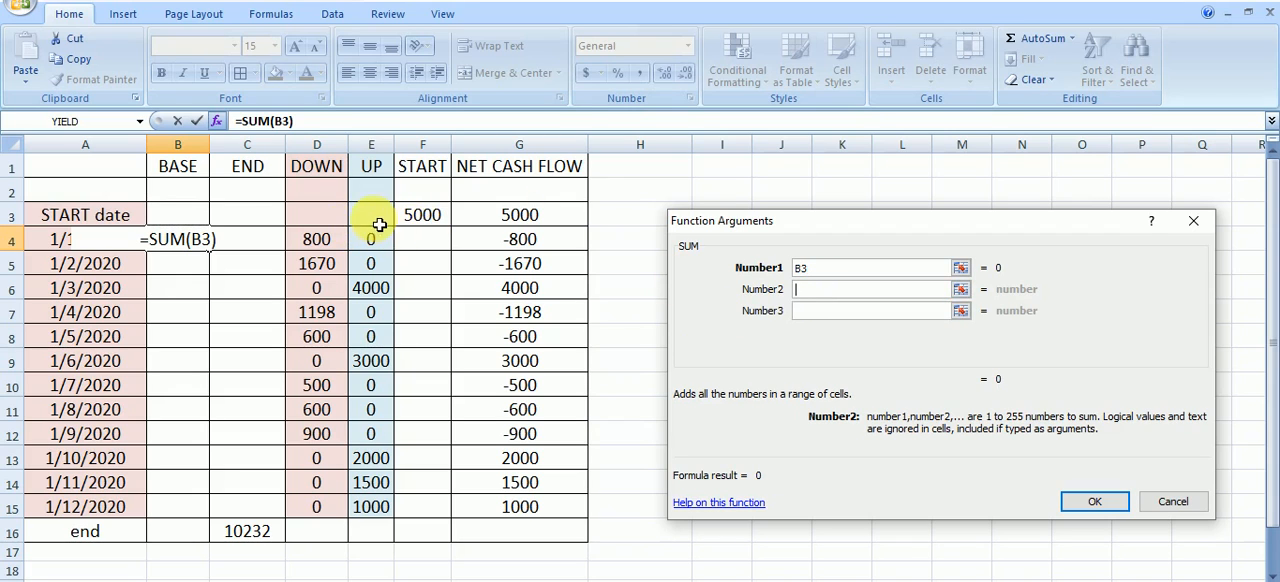
{"action": "left_click_drag", "start_coordinate": [375, 225], "coordinate": [420, 229]}
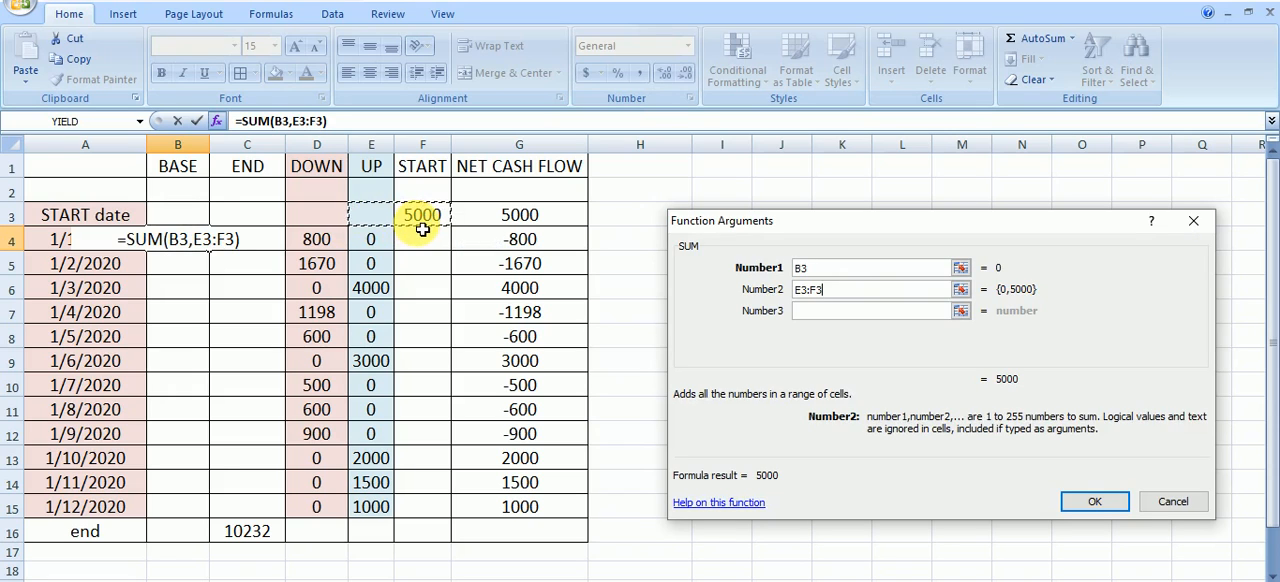
{"action": "left_click", "coordinate": [806, 311]}
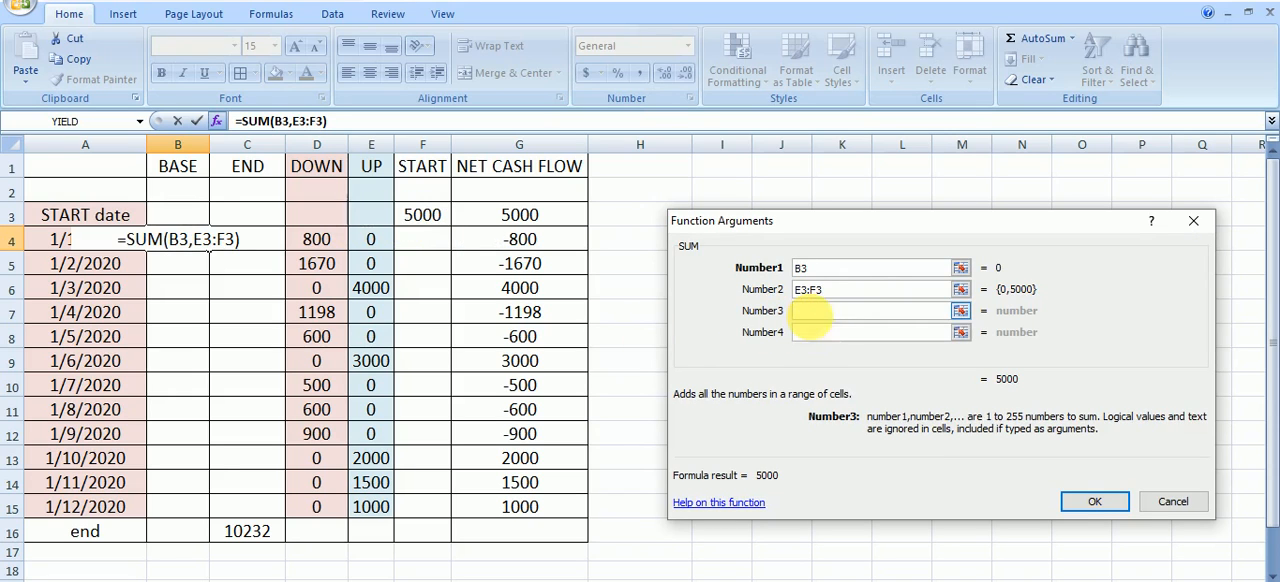
{"action": "left_click", "coordinate": [333, 245]}
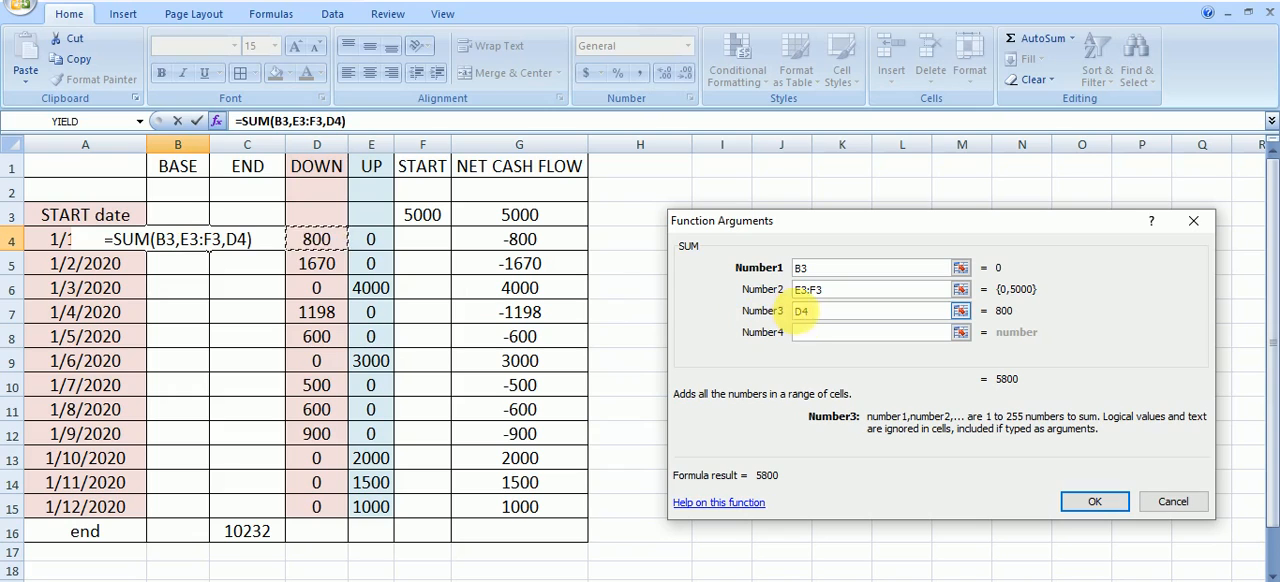
{"action": "left_click", "coordinate": [803, 311]}
{"action": "type", "text": "-"}
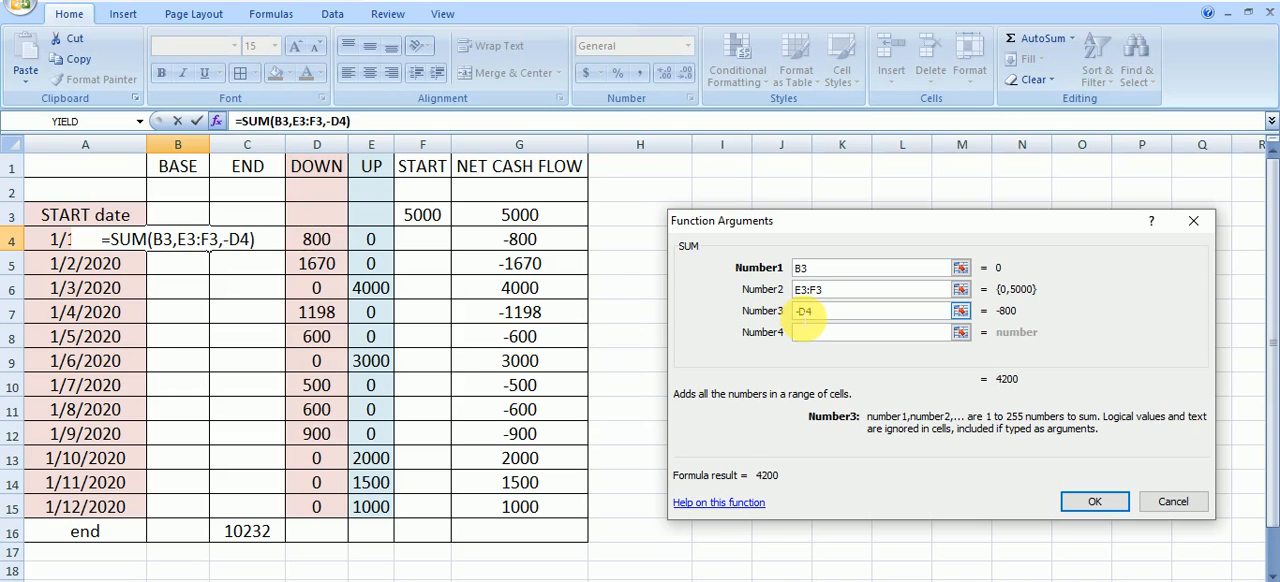
{"action": "left_click", "coordinate": [1091, 506]}
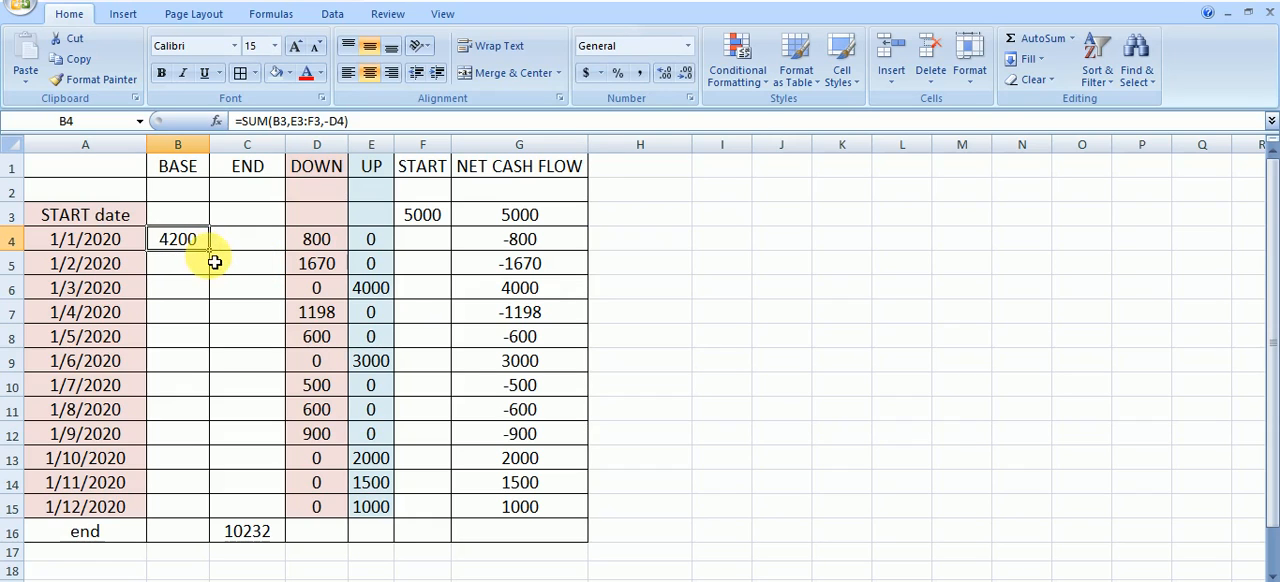
{"action": "left_click_drag", "start_coordinate": [216, 259], "coordinate": [187, 515]}
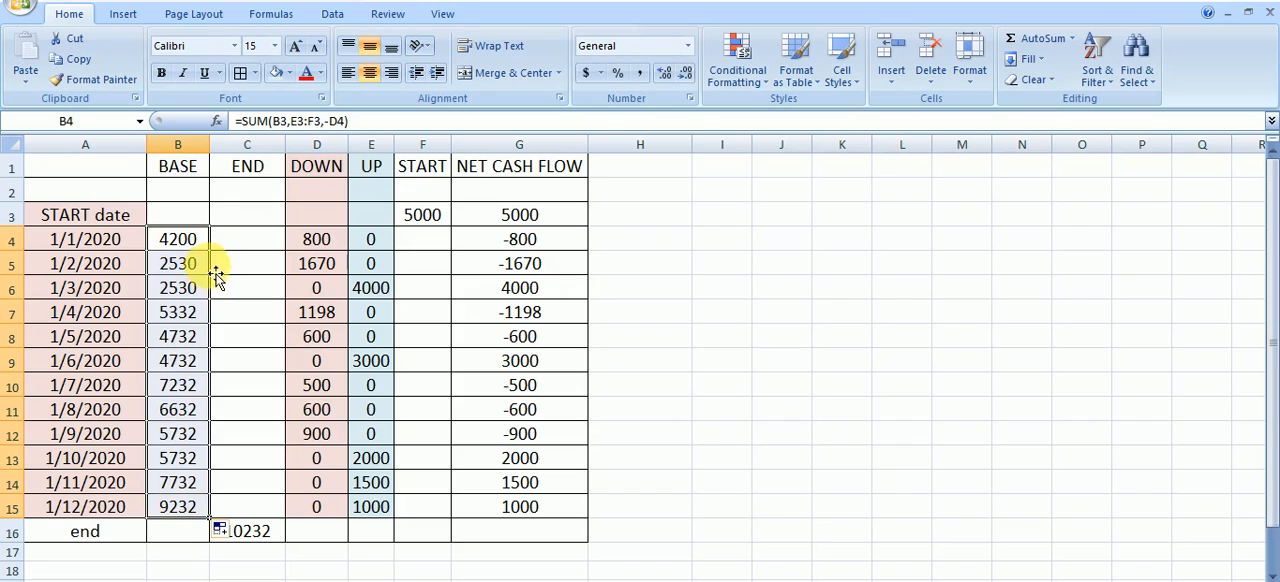
{"action": "left_click", "coordinate": [750, 357]}
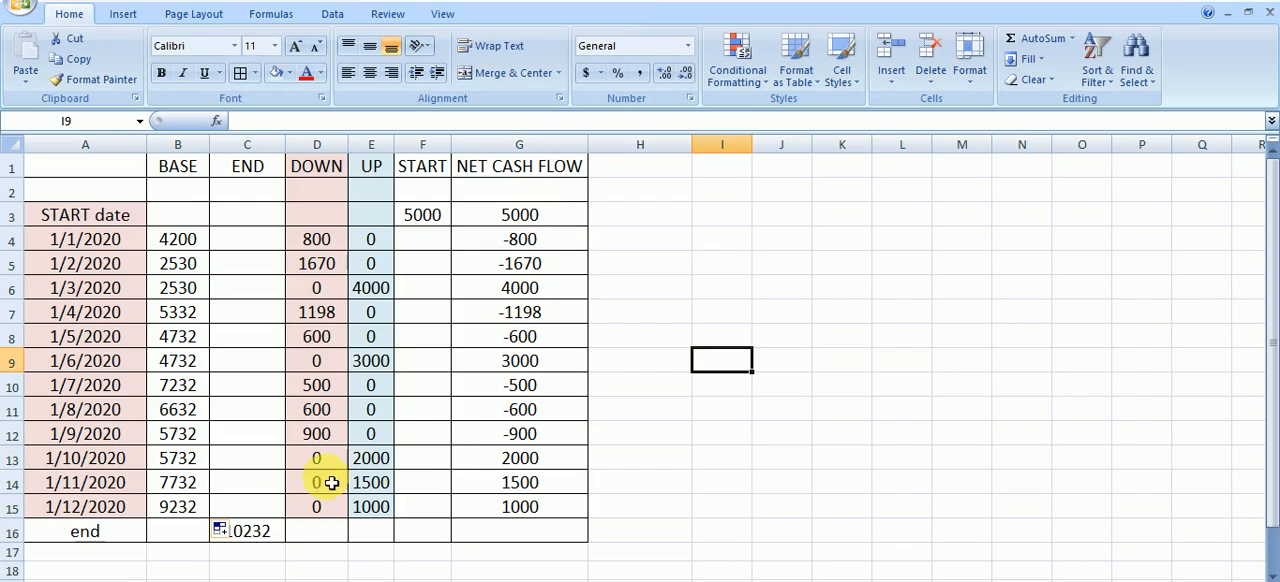
Clear END cell C16 and enter =SUM(G3:G15) there to total the net cash flow
{"action": "left_click", "coordinate": [252, 535]}
{"action": "key", "text": "Delete"}
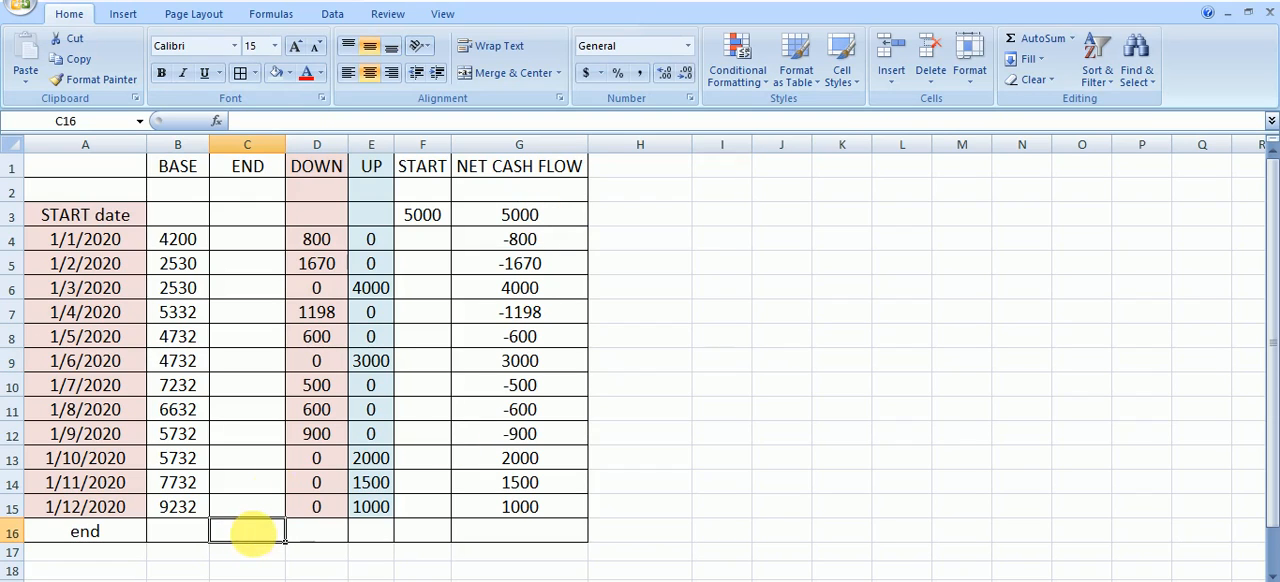
{"action": "left_click", "coordinate": [1020, 430]}
{"action": "left_click", "coordinate": [270, 532]}
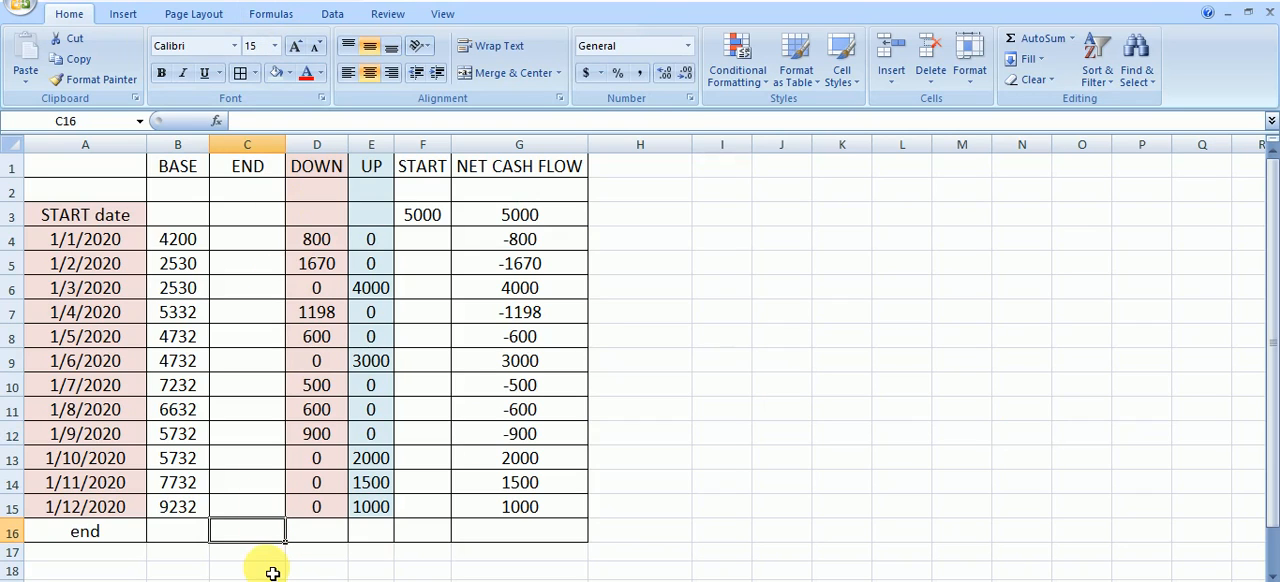
{"action": "type", "text": "="}
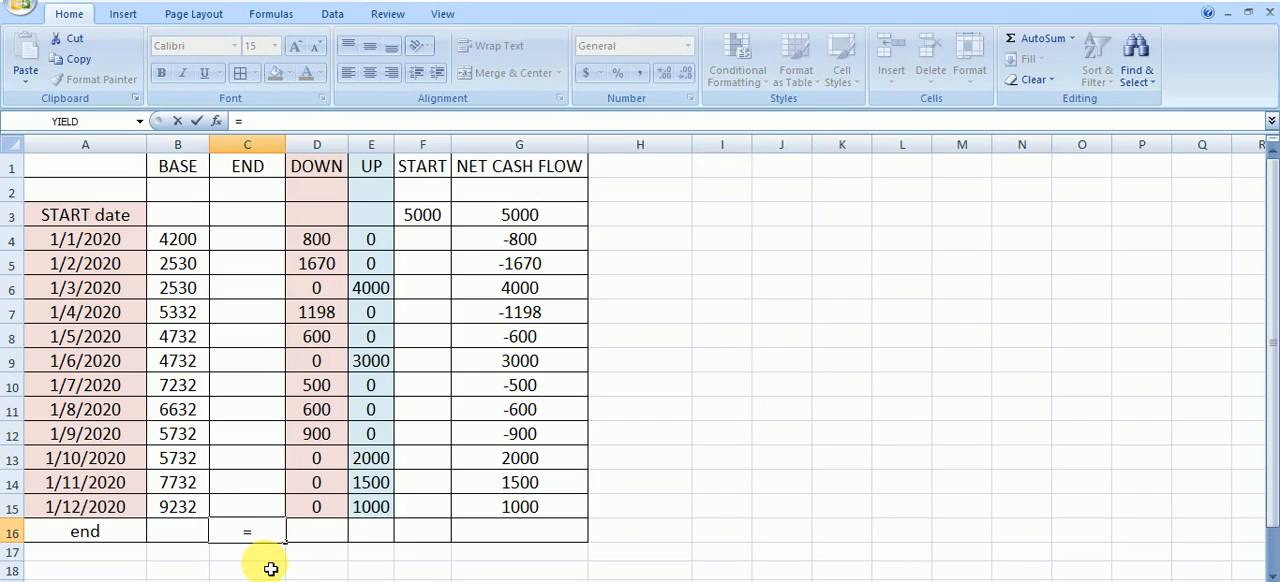
{"action": "type", "text": "sum"}
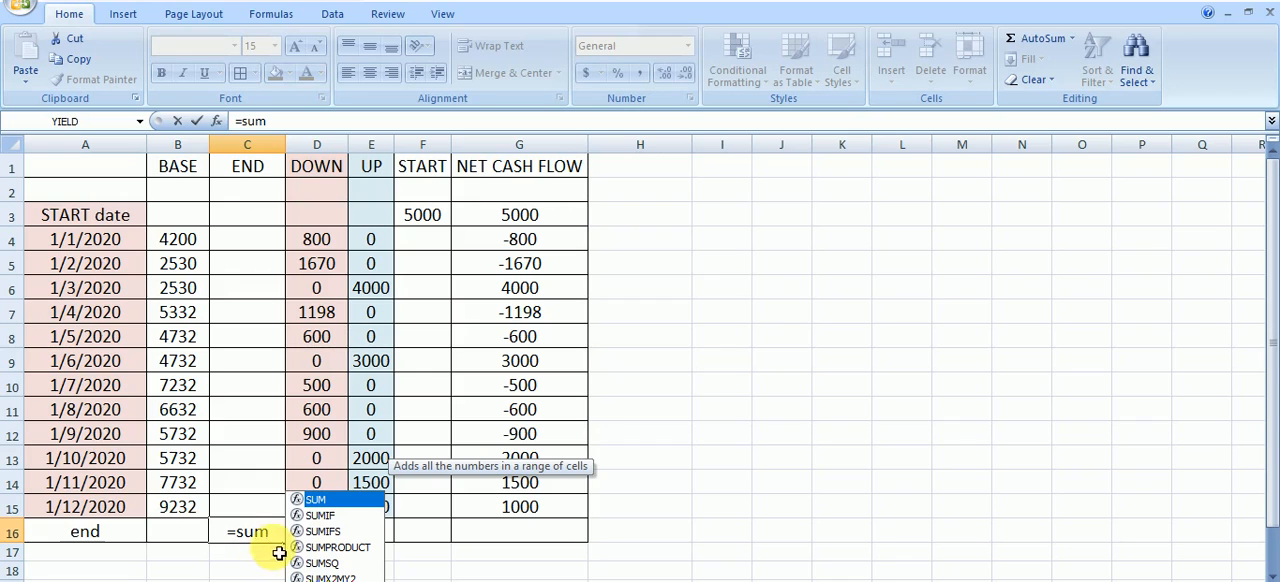
{"action": "double_click", "coordinate": [335, 505]}
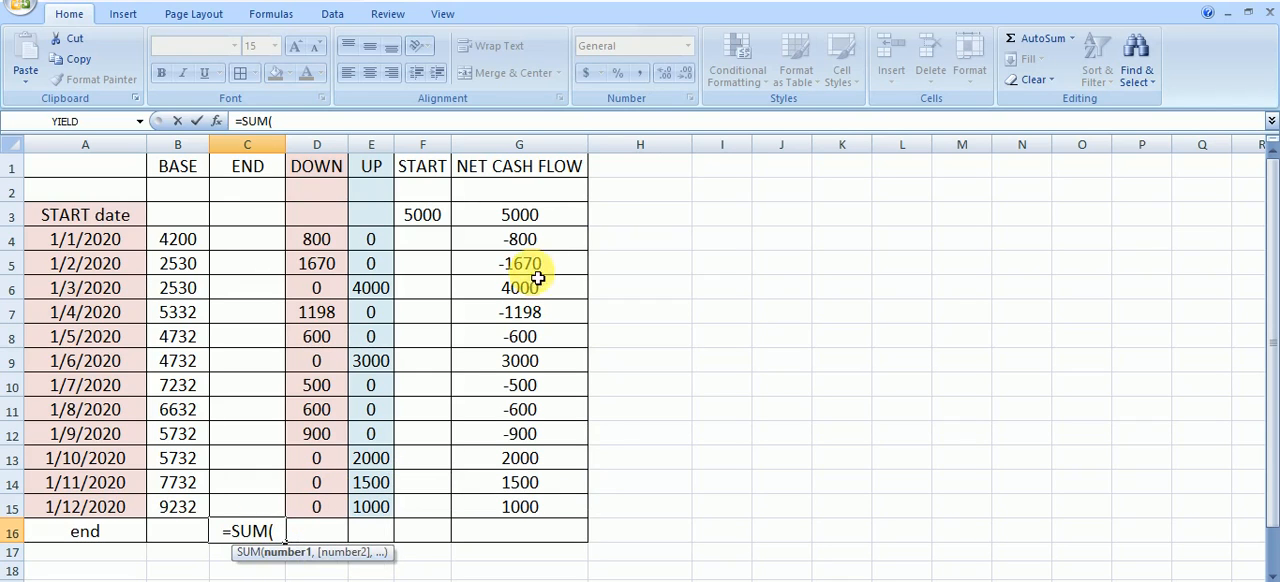
{"action": "left_click_drag", "start_coordinate": [560, 222], "coordinate": [557, 511]}
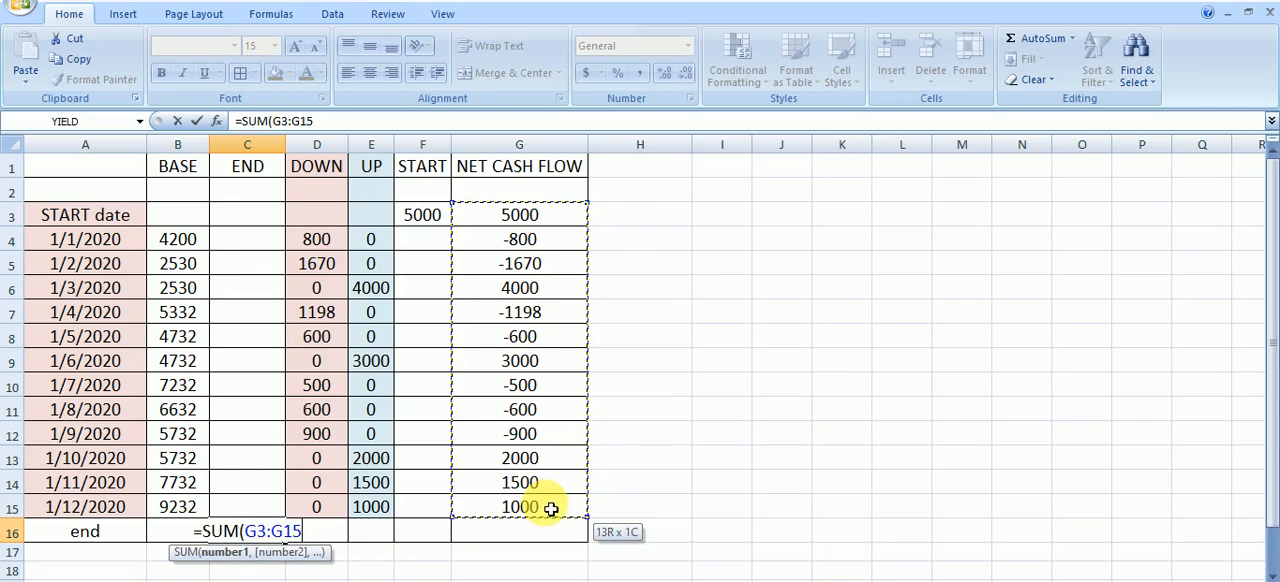
{"action": "key", "text": "Return"}
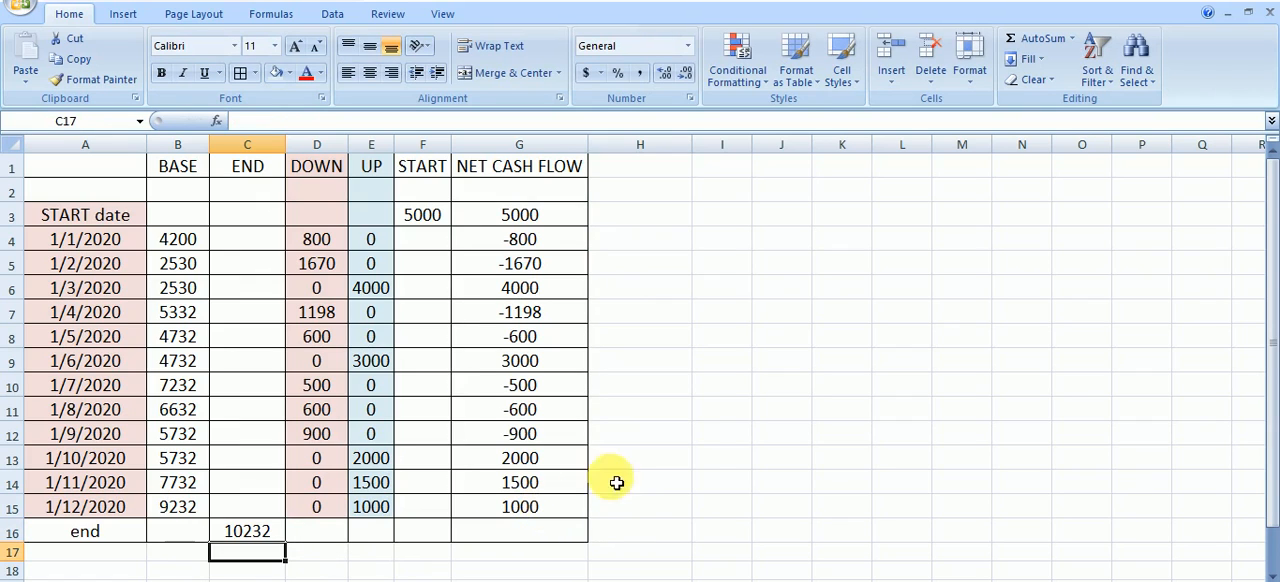
{"action": "left_click", "coordinate": [709, 458]}
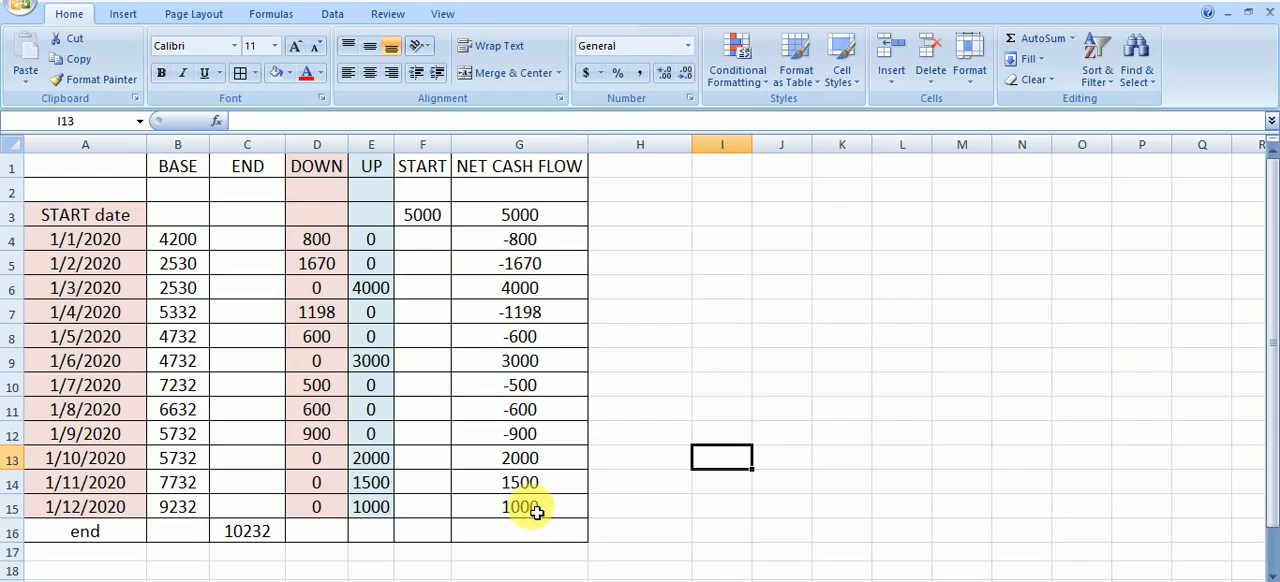
{"action": "left_click", "coordinate": [786, 366]}
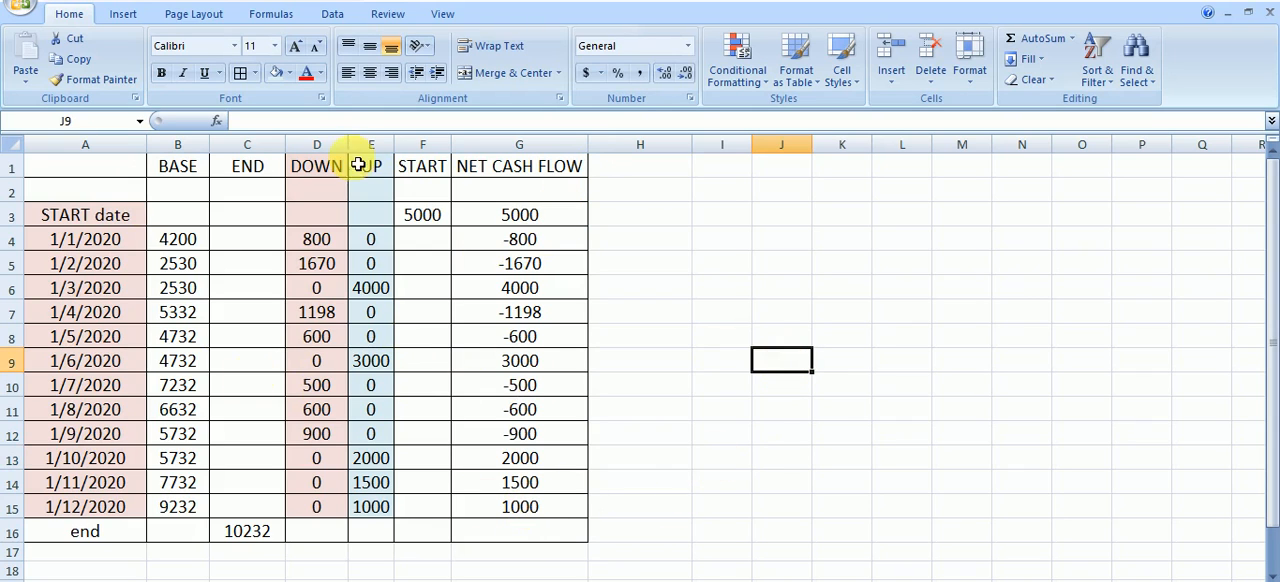
Insert a 2-D stacked column chart from A1:F16 and enlarge it in the empty area beside the table
{"action": "left_click_drag", "start_coordinate": [97, 174], "coordinate": [409, 543]}
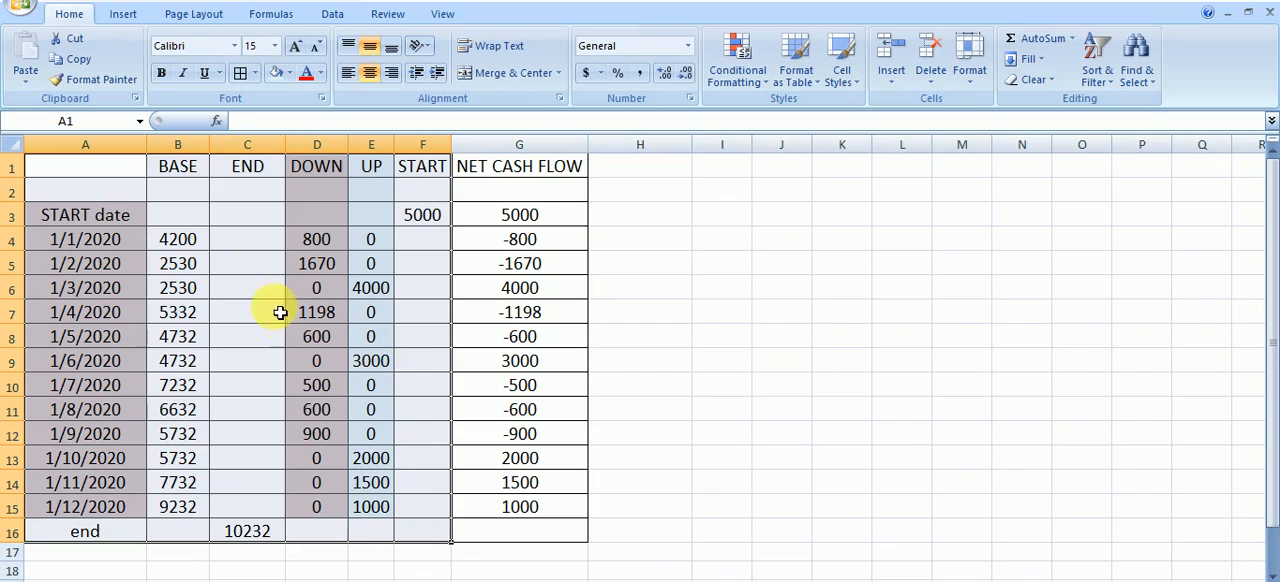
{"action": "left_click", "coordinate": [121, 18]}
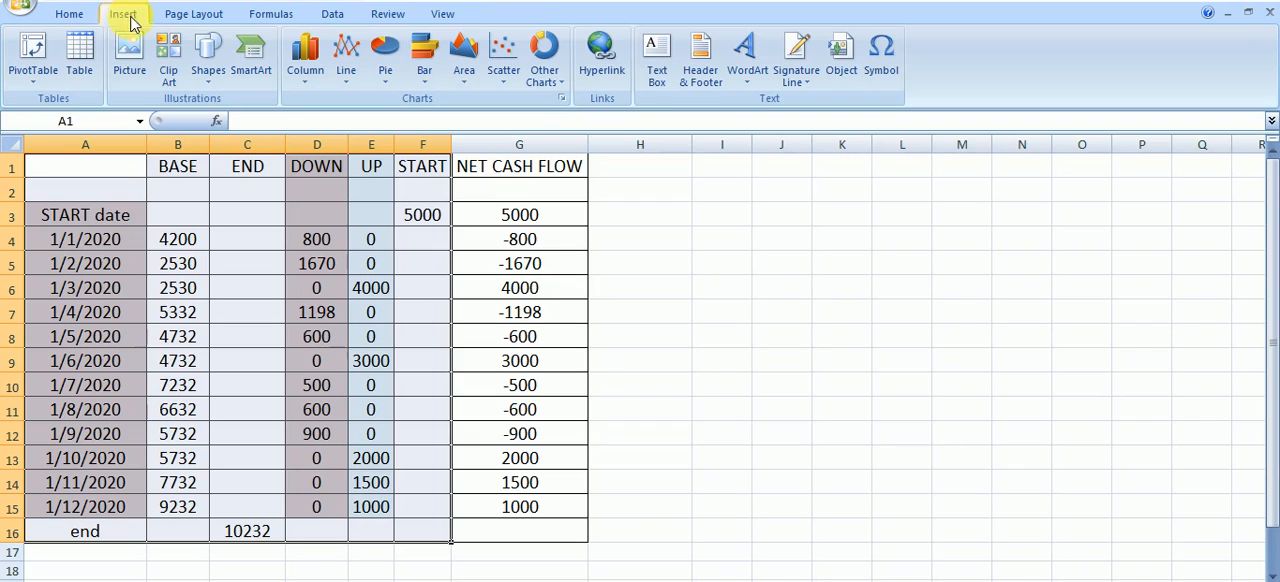
{"action": "left_click", "coordinate": [303, 80]}
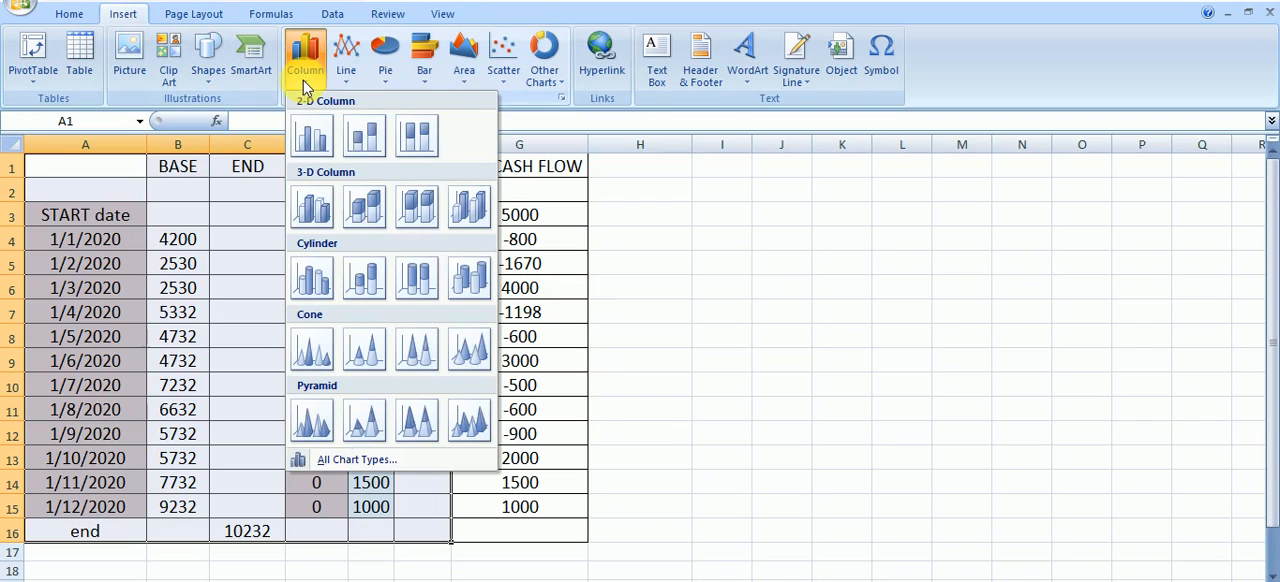
{"action": "left_click", "coordinate": [362, 140]}
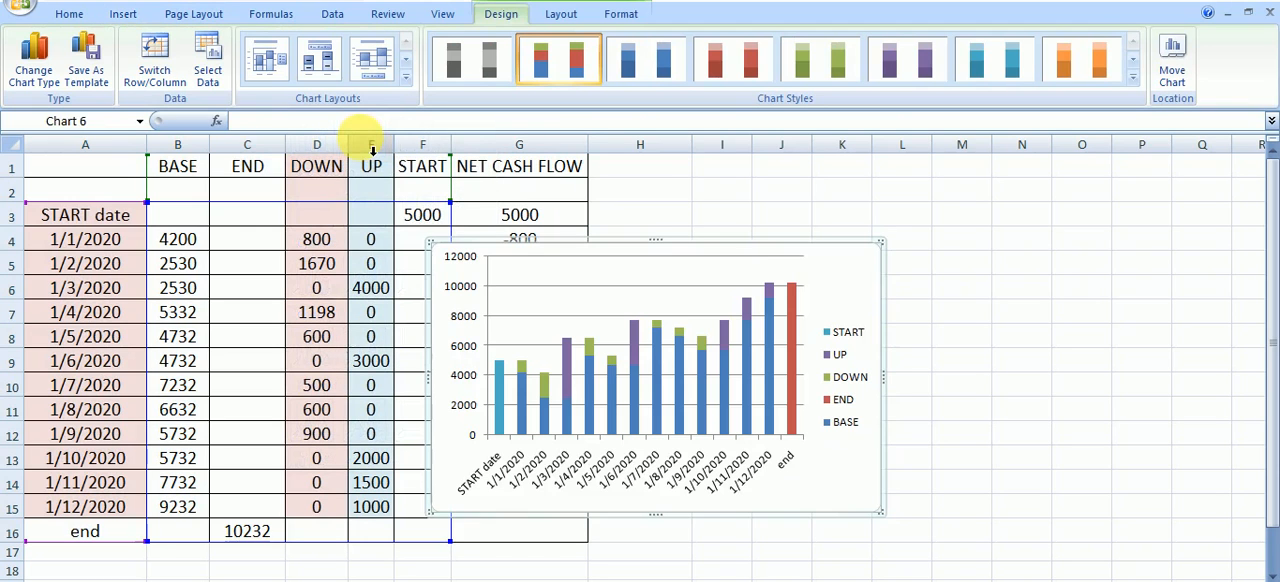
{"action": "left_click_drag", "start_coordinate": [743, 248], "coordinate": [897, 199]}
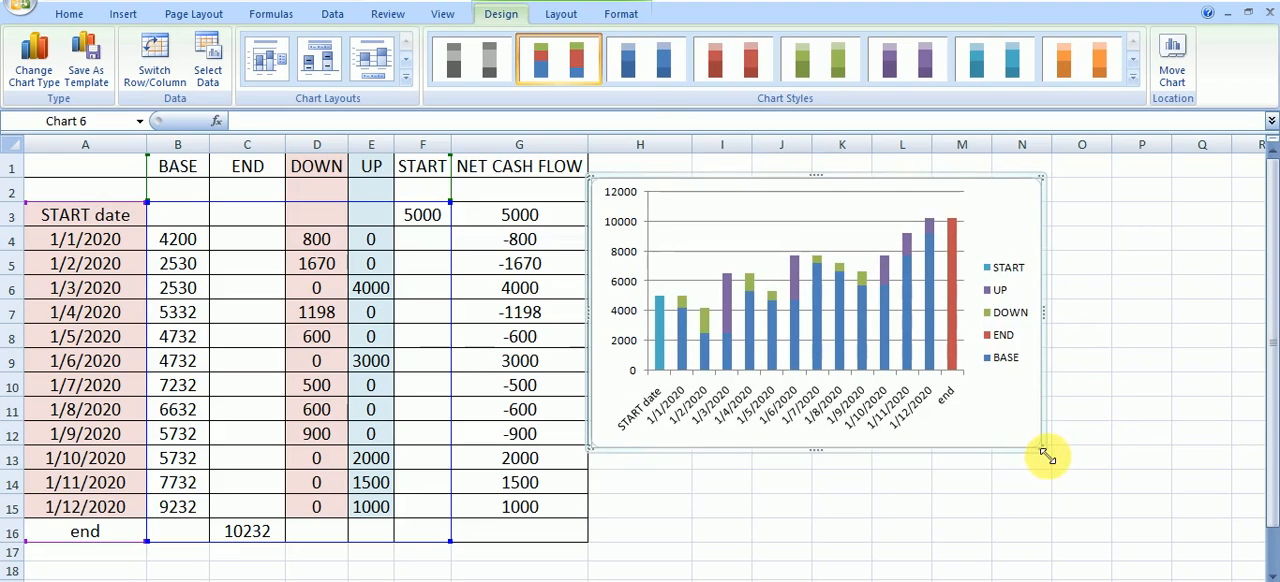
{"action": "left_click_drag", "start_coordinate": [1046, 456], "coordinate": [1207, 535]}
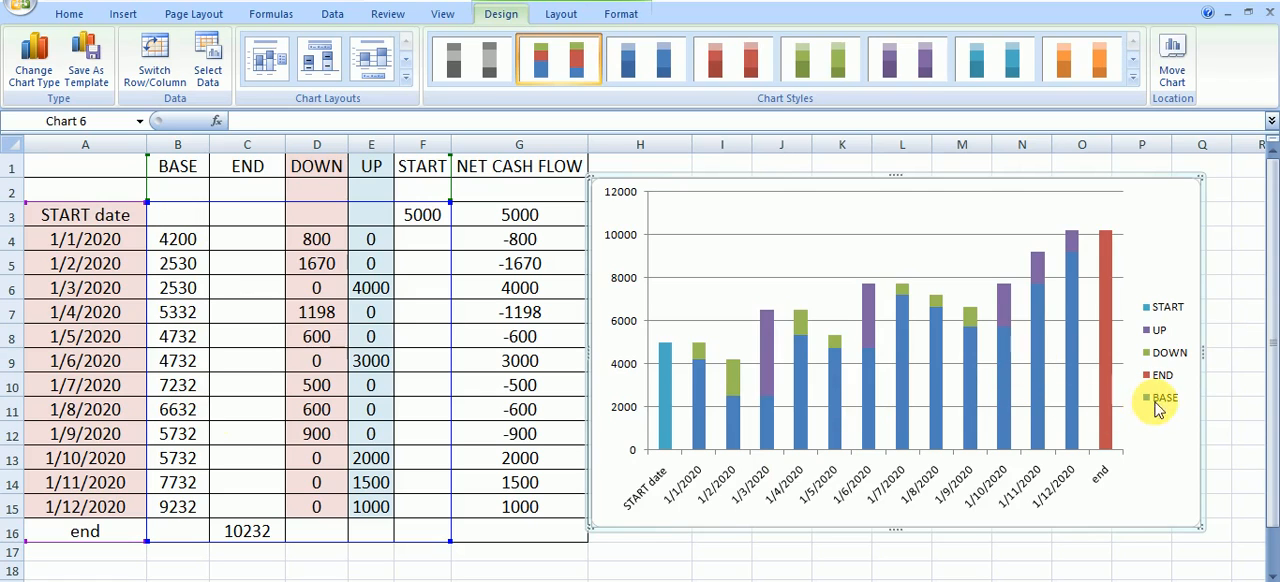
Format the chart's BASE data series with No fill to hide its columns
{"action": "left_click", "coordinate": [1004, 391]}
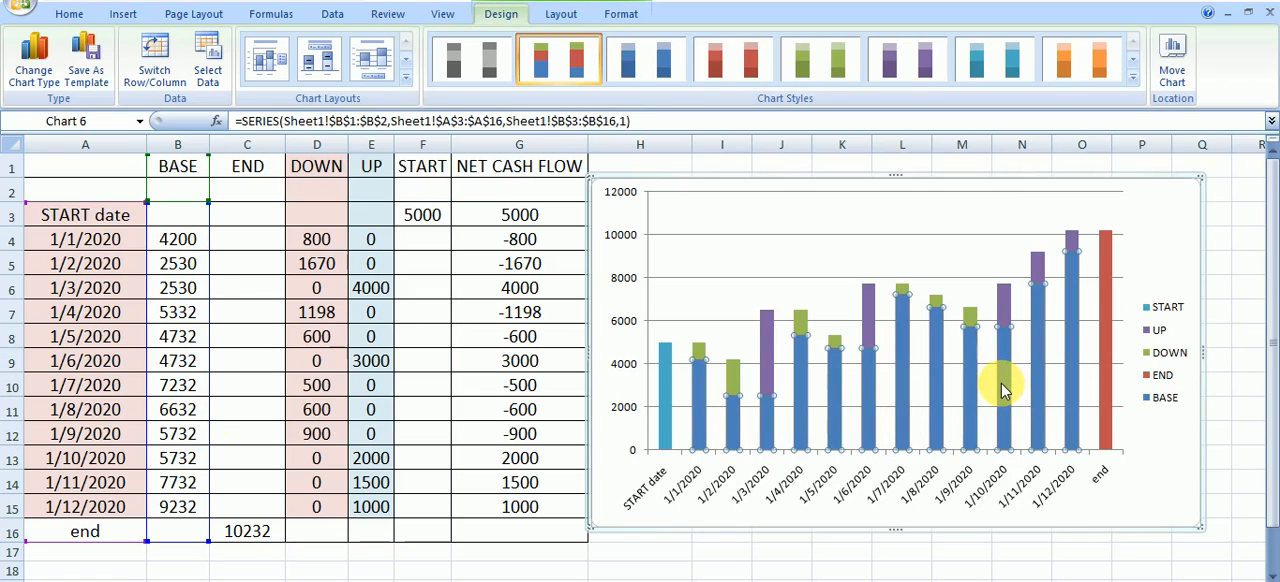
{"action": "right_click", "coordinate": [1004, 391]}
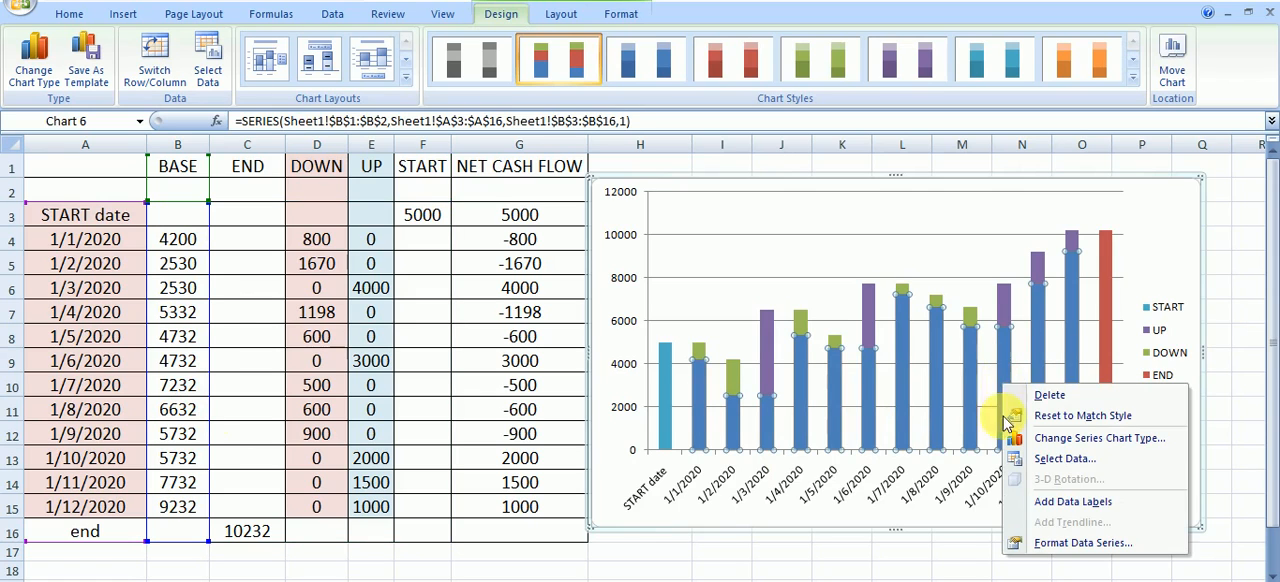
{"action": "left_click", "coordinate": [1045, 543]}
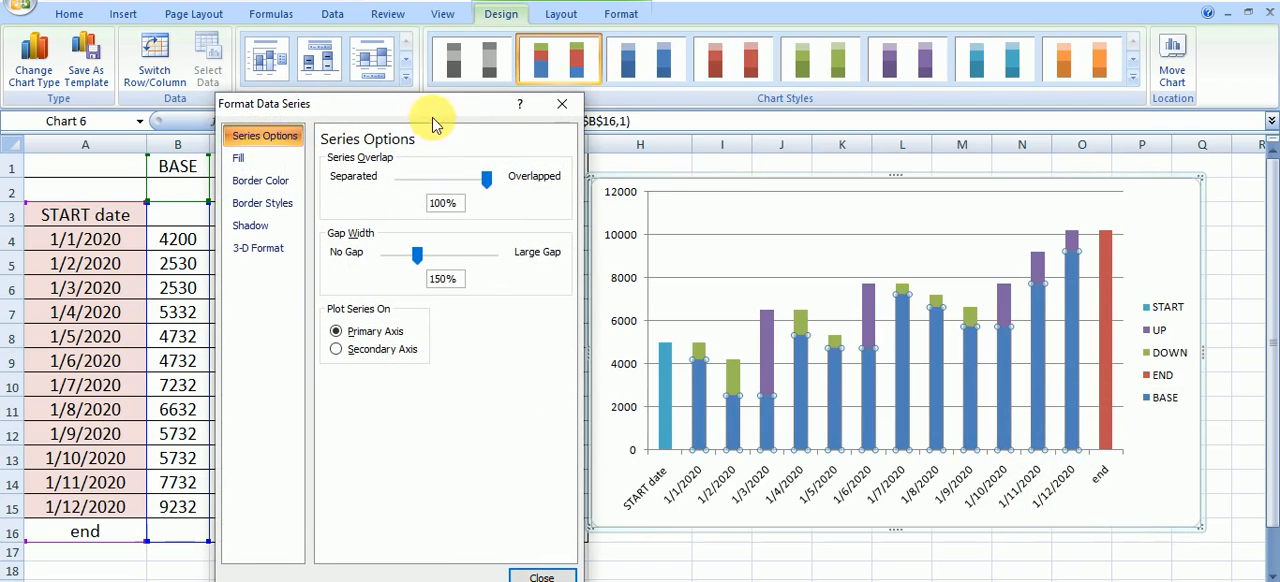
{"action": "left_click_drag", "start_coordinate": [444, 110], "coordinate": [352, 96]}
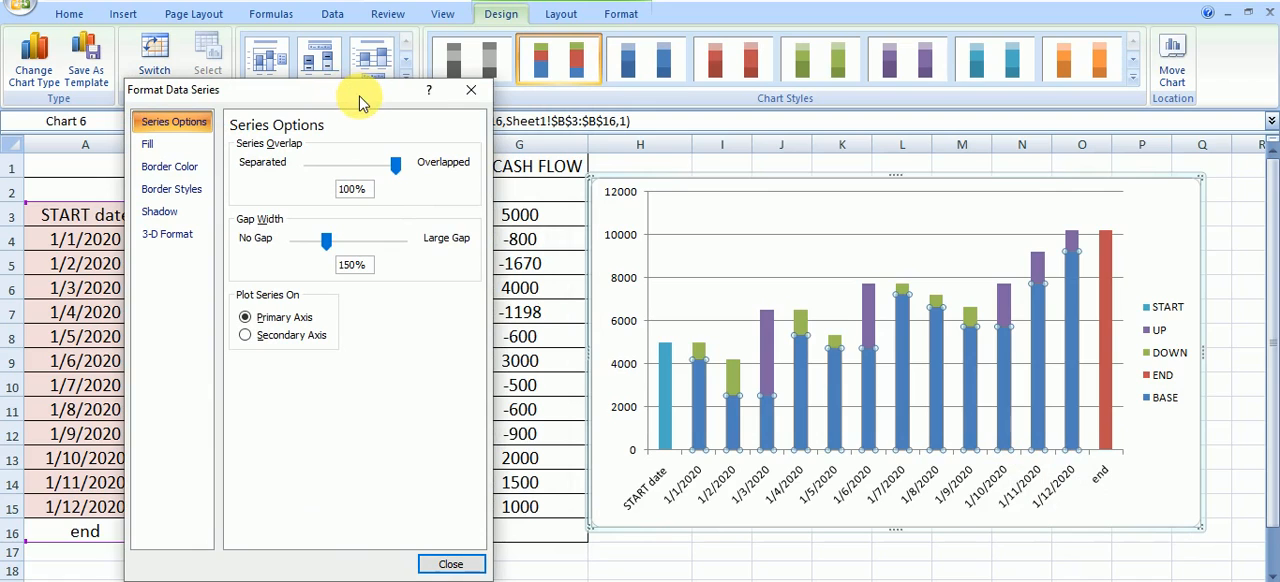
{"action": "left_click", "coordinate": [182, 149]}
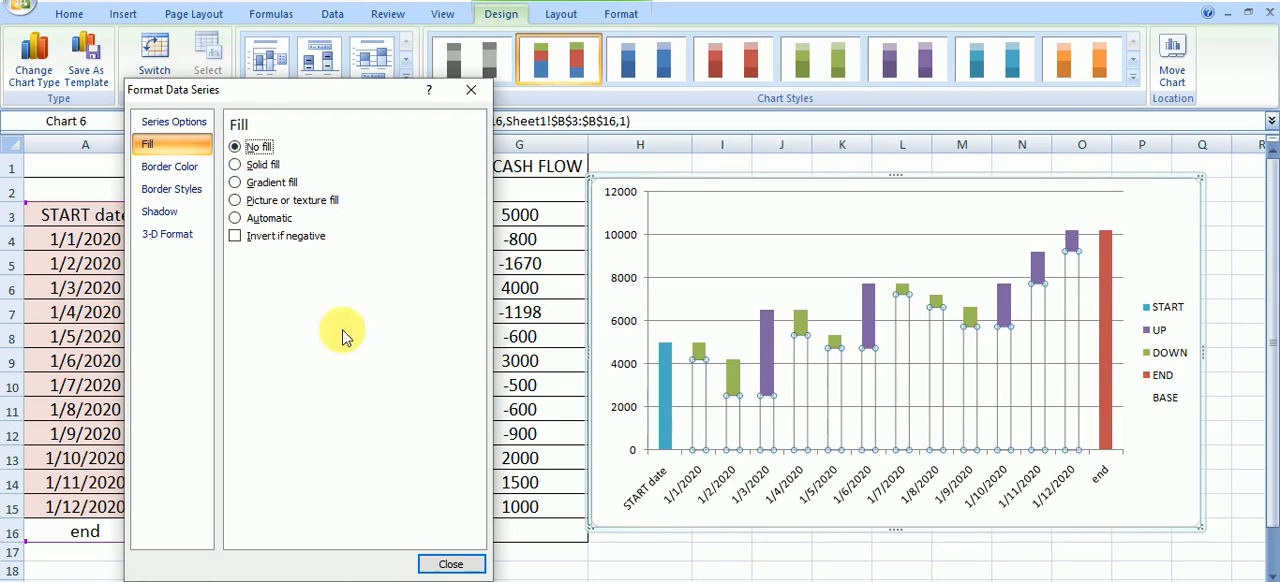
Finish the BASE series formatting and set the chart columns' gap width to 4% through the UP series options
{"action": "left_click", "coordinate": [455, 565]}
{"action": "left_click", "coordinate": [1155, 505]}
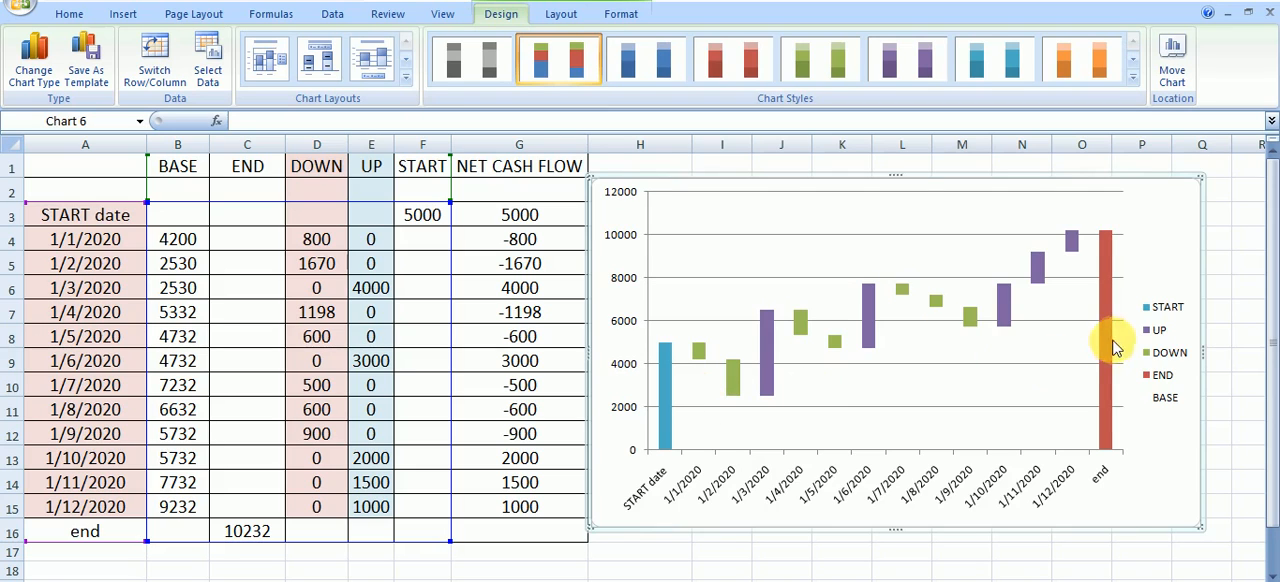
{"action": "left_click", "coordinate": [766, 390]}
{"action": "right_click", "coordinate": [765, 382]}
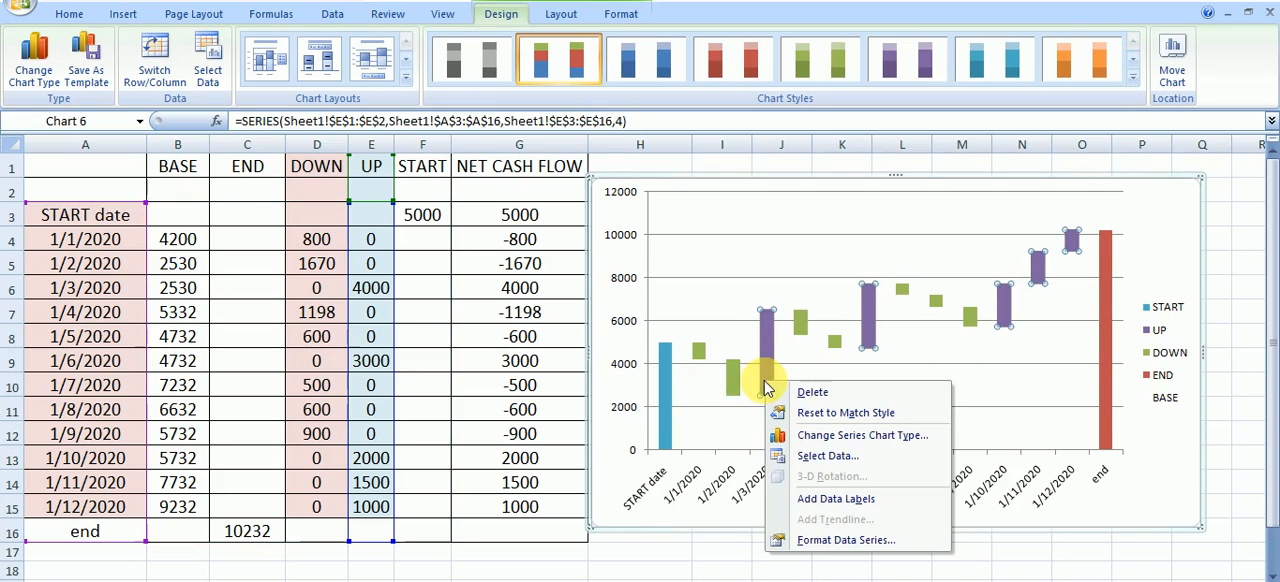
{"action": "left_click", "coordinate": [820, 541]}
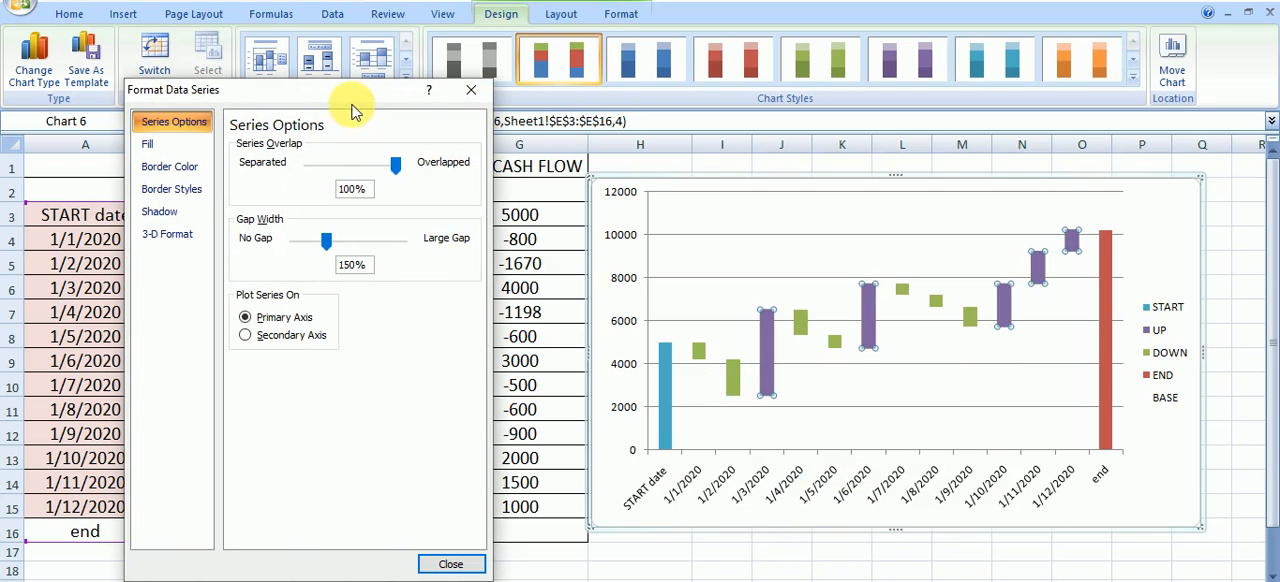
{"action": "left_click_drag", "start_coordinate": [340, 90], "coordinate": [299, 51]}
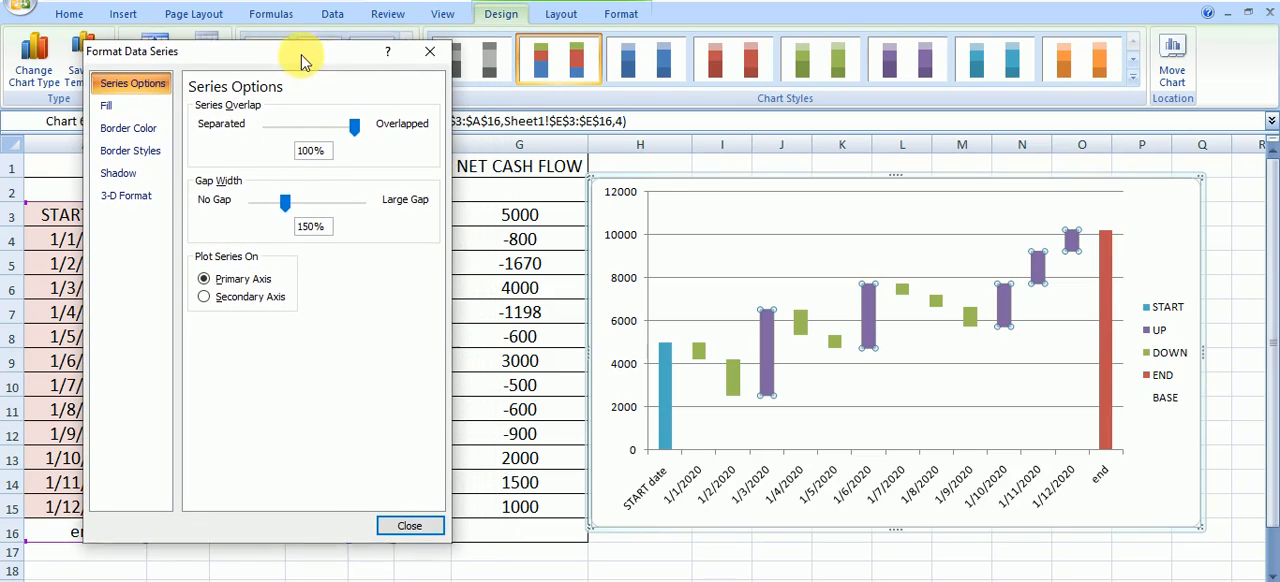
{"action": "left_click_drag", "start_coordinate": [285, 203], "coordinate": [268, 215]}
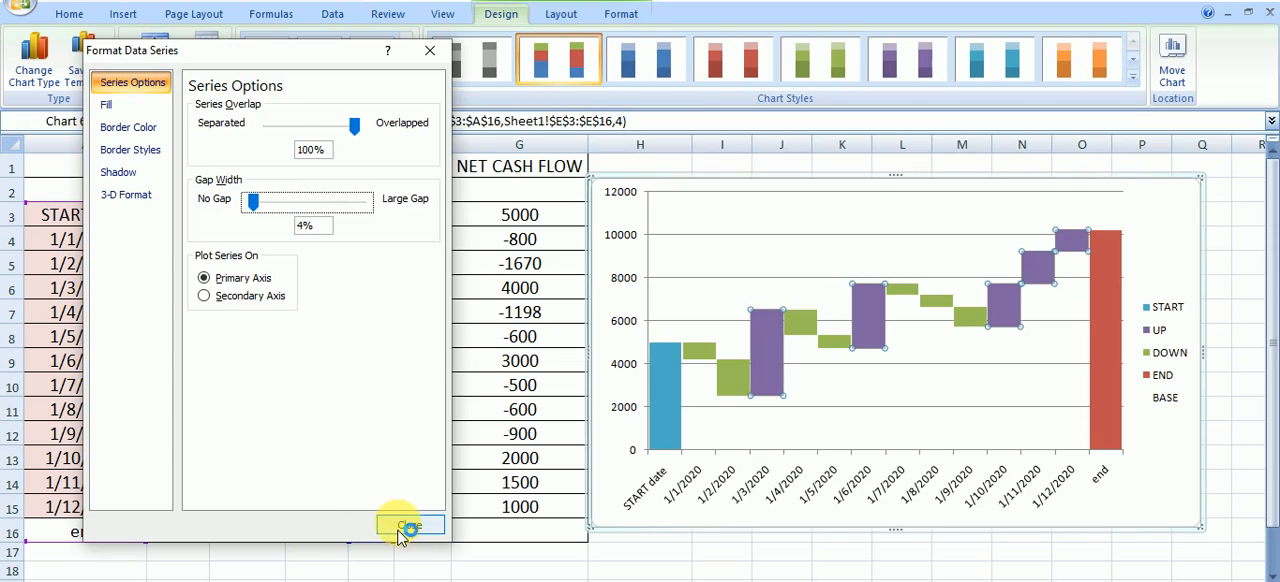
{"action": "left_click", "coordinate": [405, 526]}
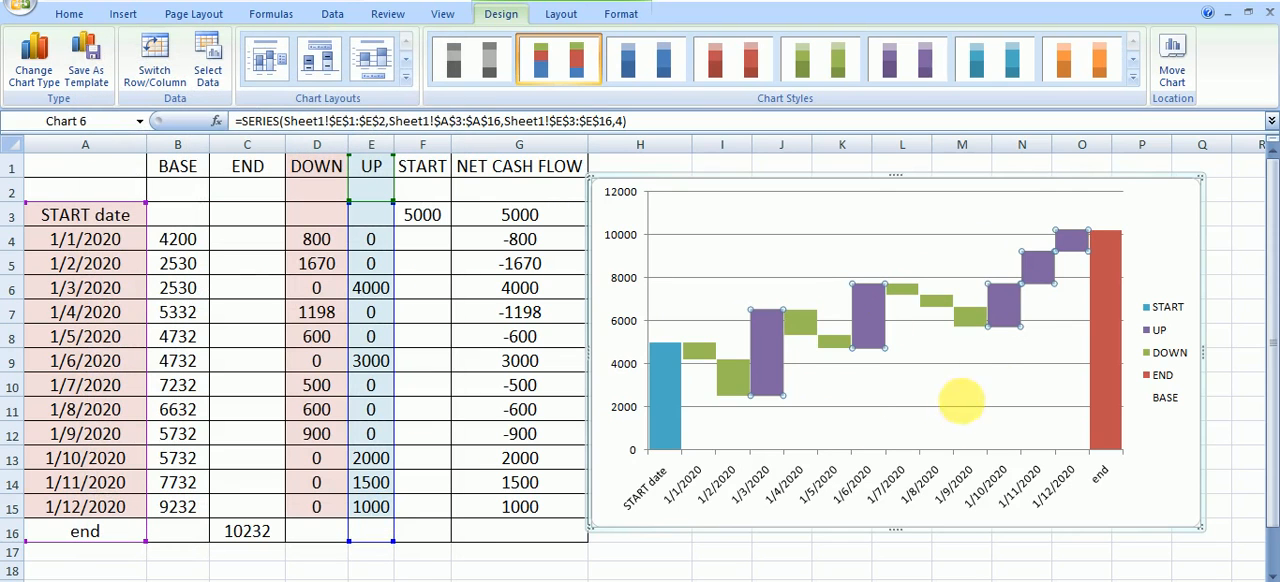
{"action": "left_click", "coordinate": [990, 386]}
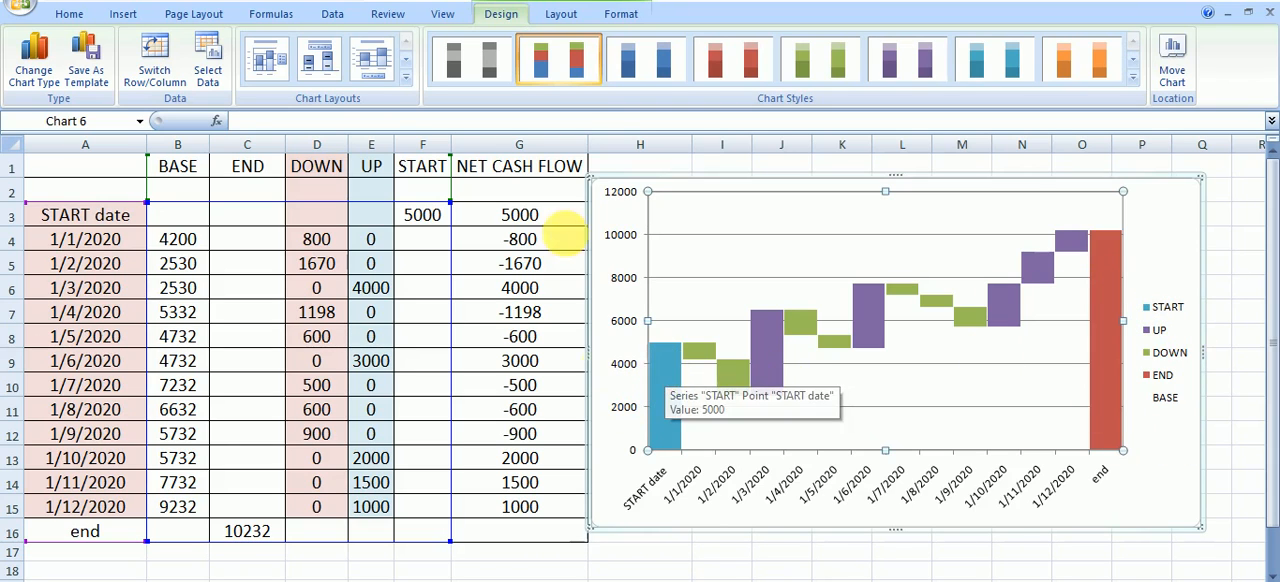
Examine the START, DOWN, UP and END series in the chart against their source columns in the table
{"action": "left_click", "coordinate": [660, 373]}
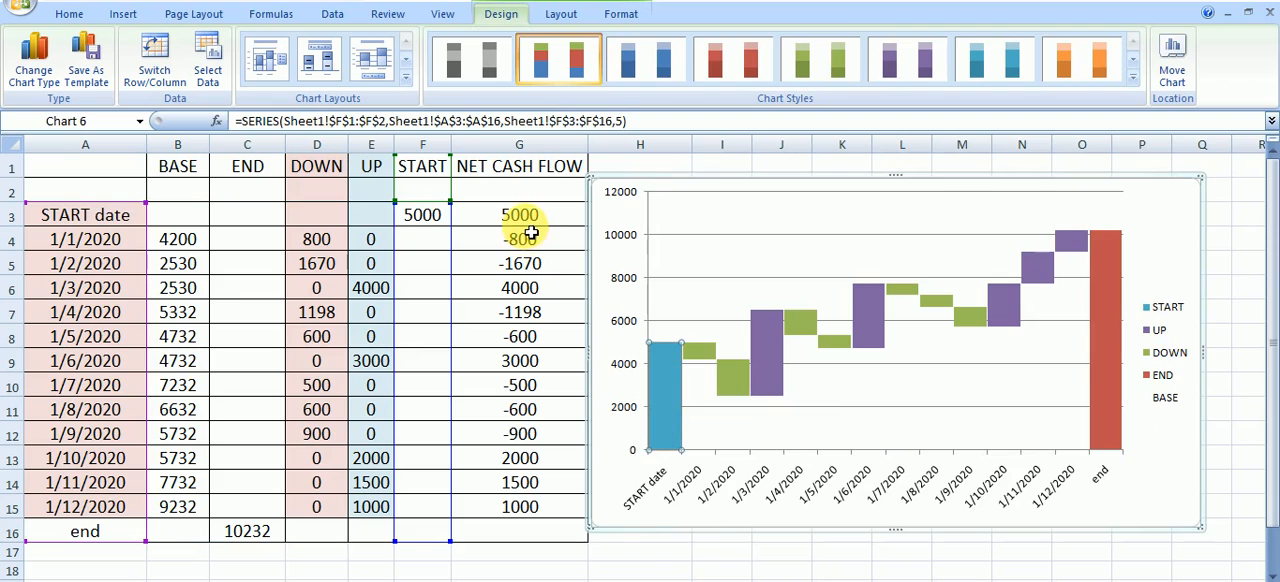
{"action": "left_click", "coordinate": [699, 360]}
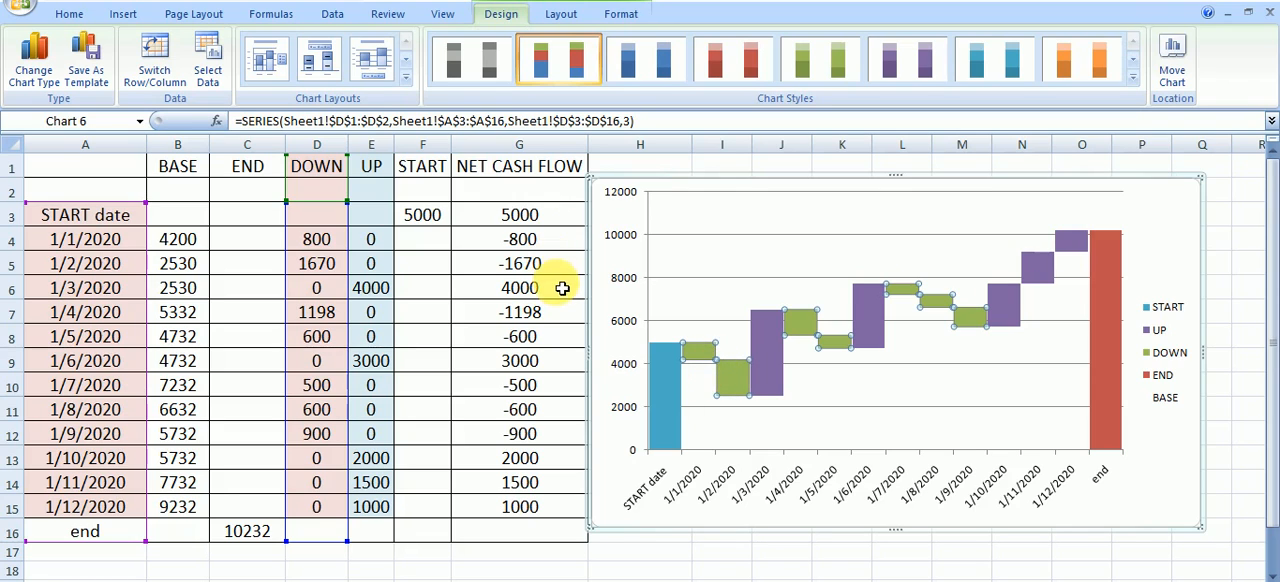
{"action": "left_click", "coordinate": [762, 388]}
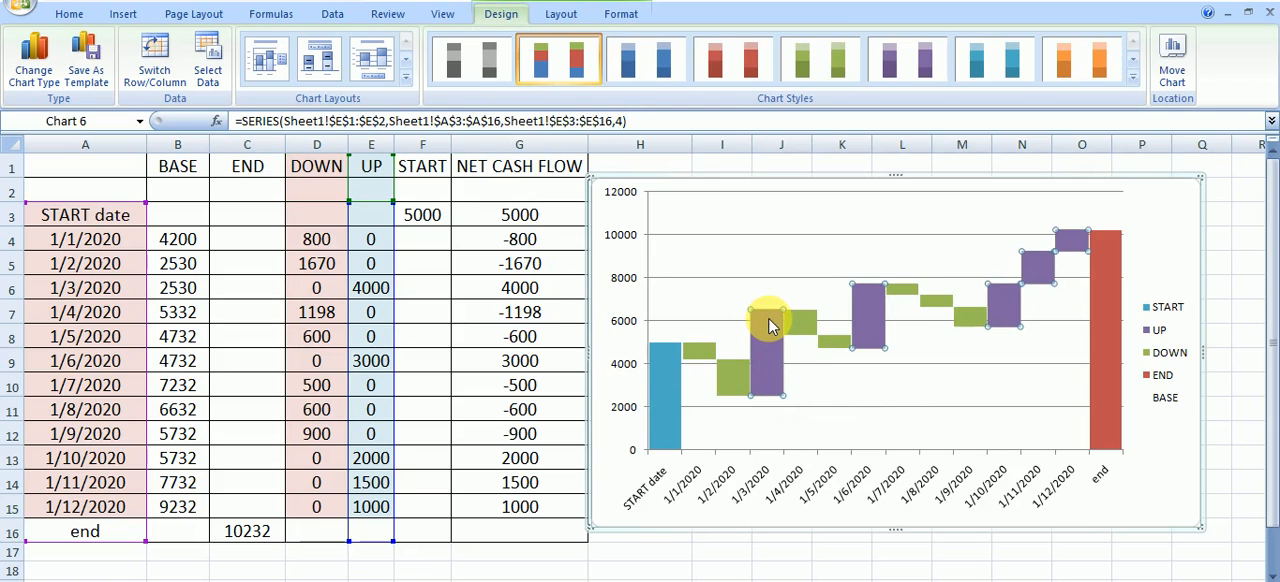
{"action": "left_click", "coordinate": [815, 325]}
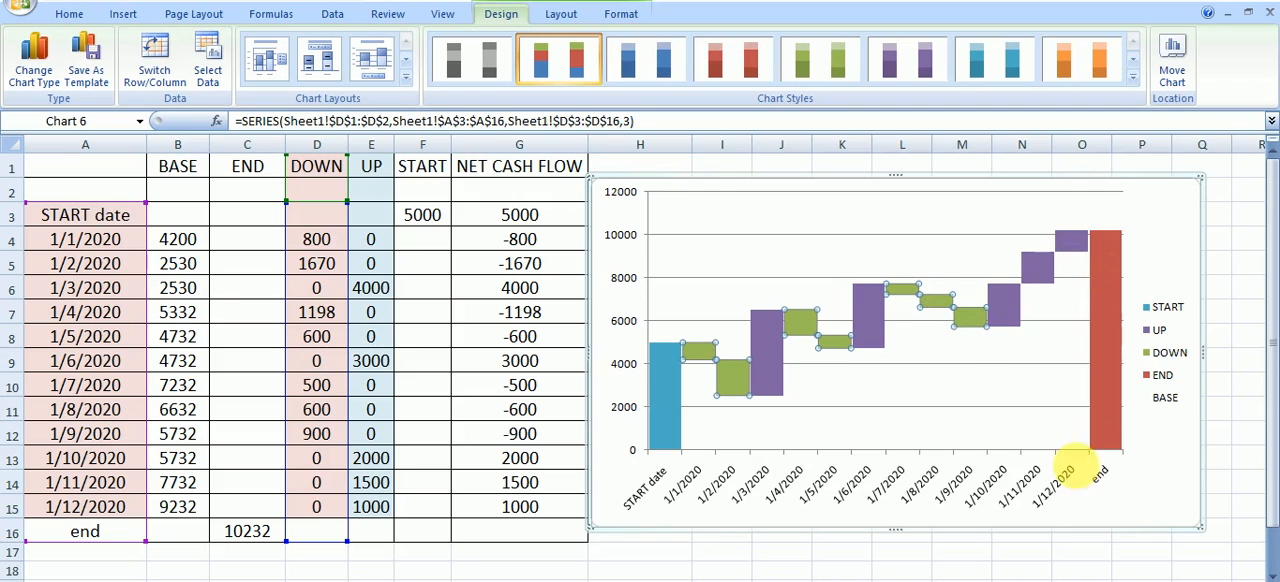
{"action": "left_click", "coordinate": [1092, 430]}
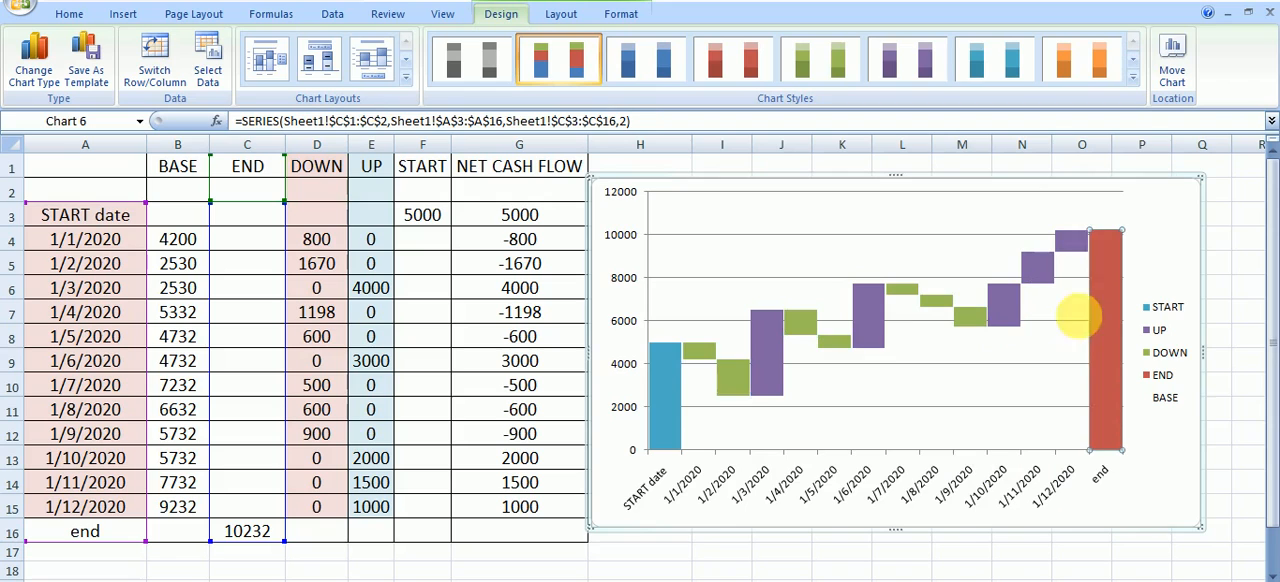
{"action": "mouse_move", "coordinate": [1110, 243]}
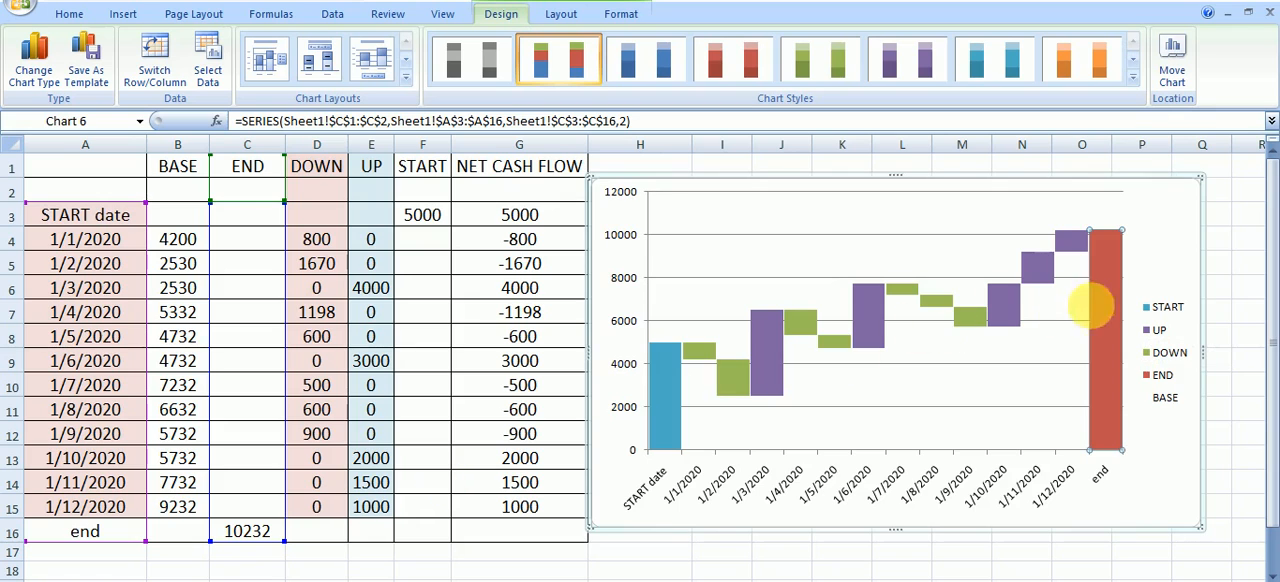
Try adding data labels to the UP and DOWN series of the chart
{"action": "right_click", "coordinate": [1108, 300]}
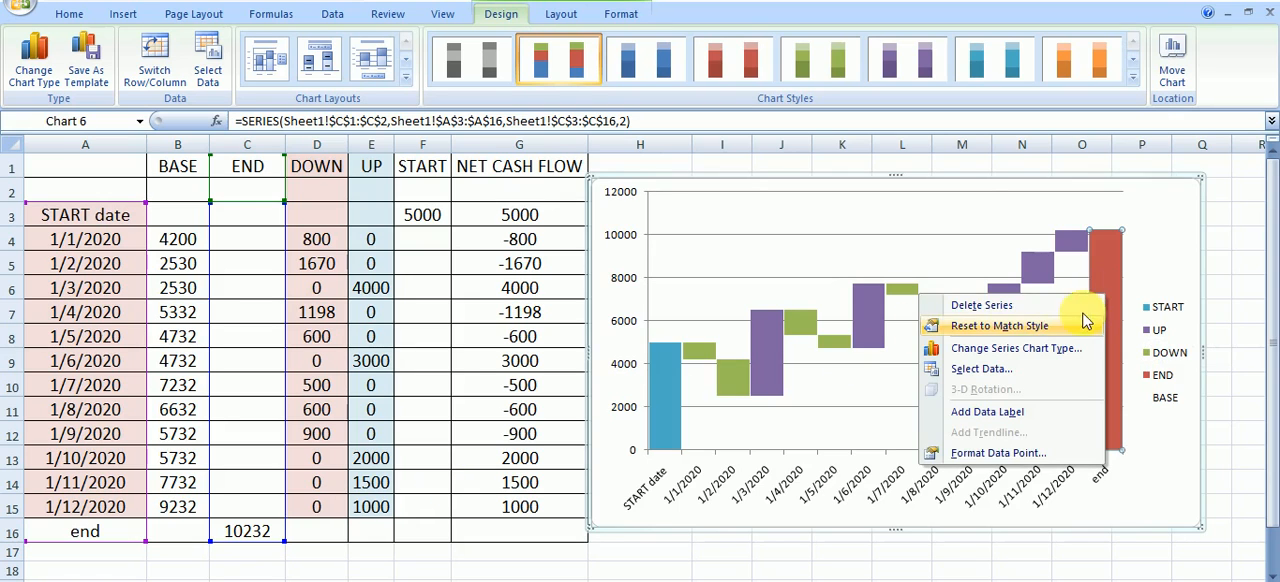
{"action": "left_click", "coordinate": [1100, 251]}
{"action": "left_click", "coordinate": [1082, 250]}
{"action": "right_click", "coordinate": [1082, 250]}
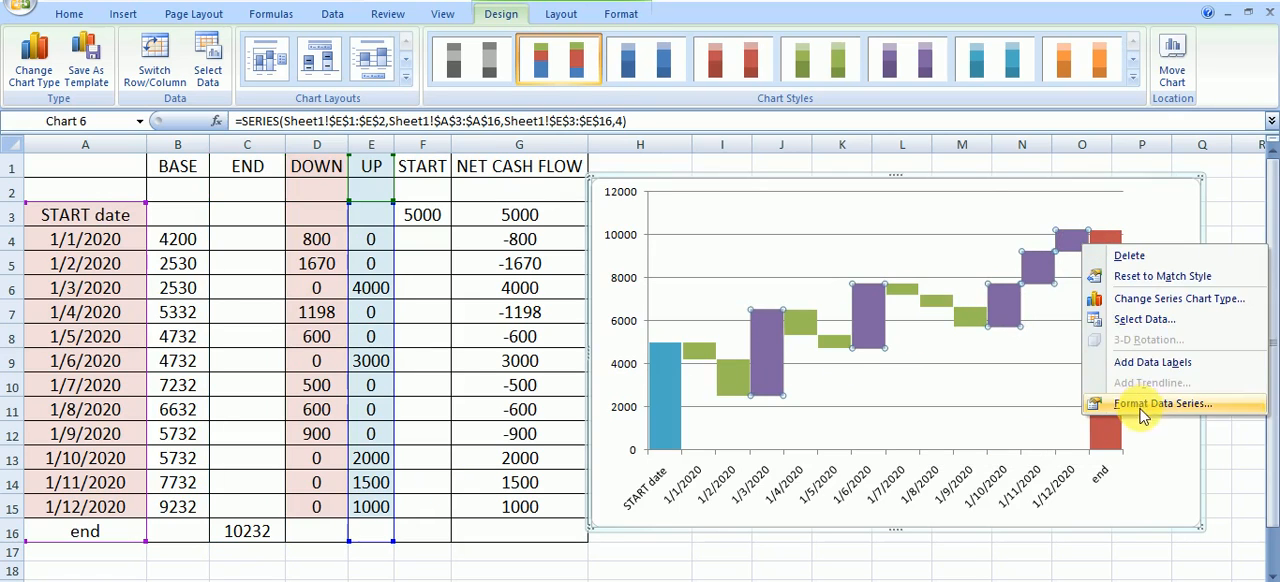
{"action": "left_click", "coordinate": [1158, 366]}
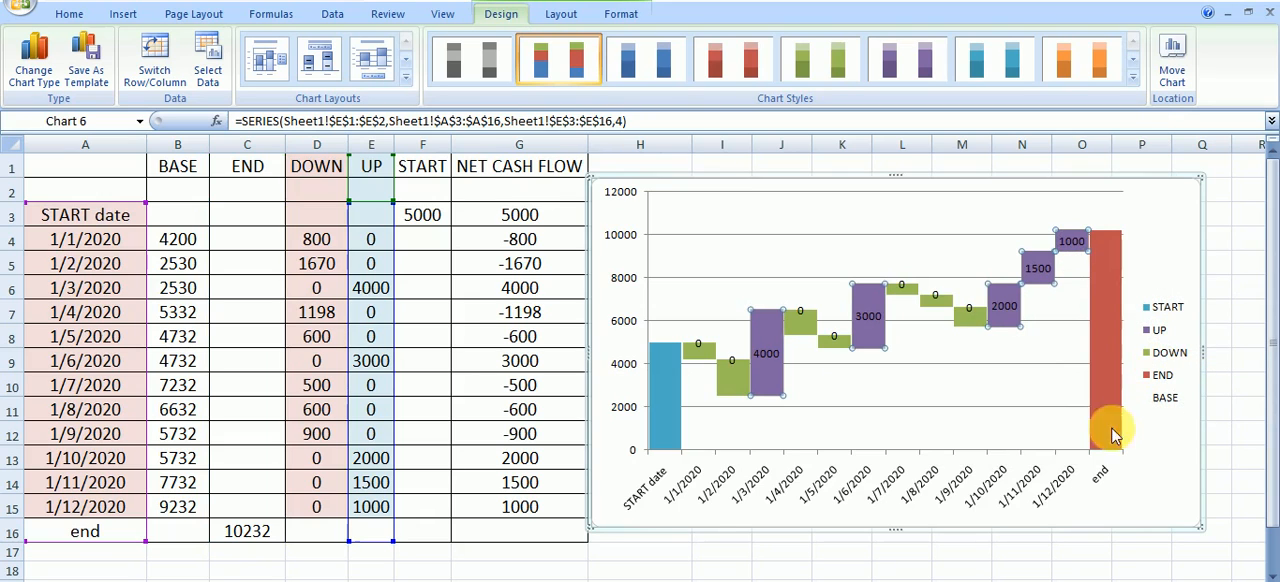
{"action": "left_click", "coordinate": [968, 322]}
{"action": "right_click", "coordinate": [970, 321]}
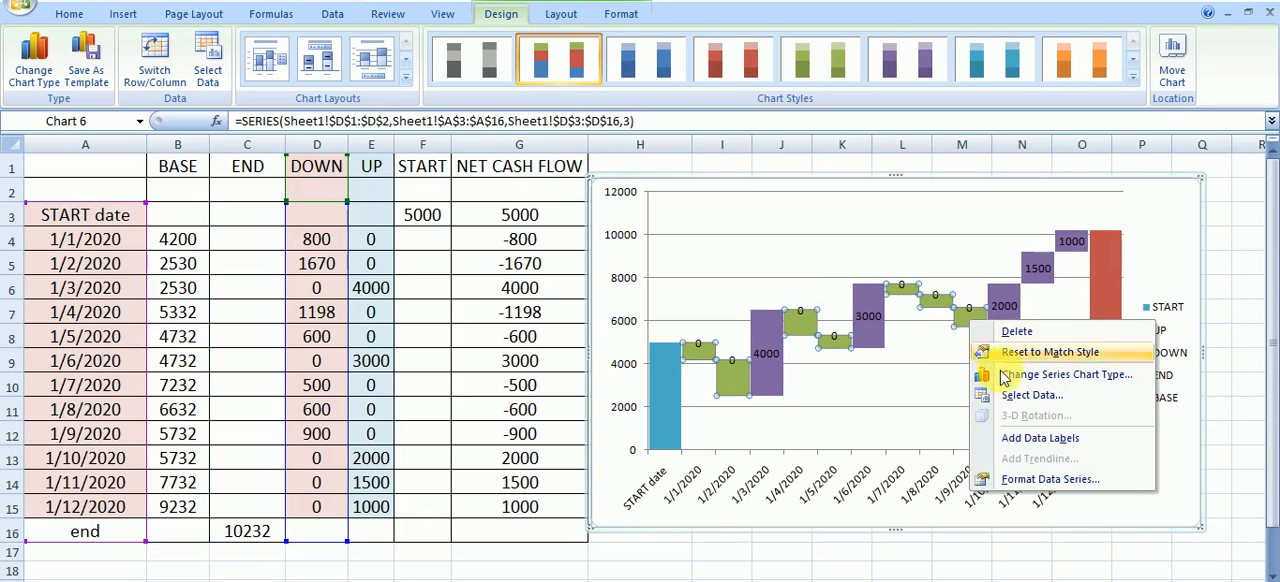
{"action": "left_click", "coordinate": [1018, 443]}
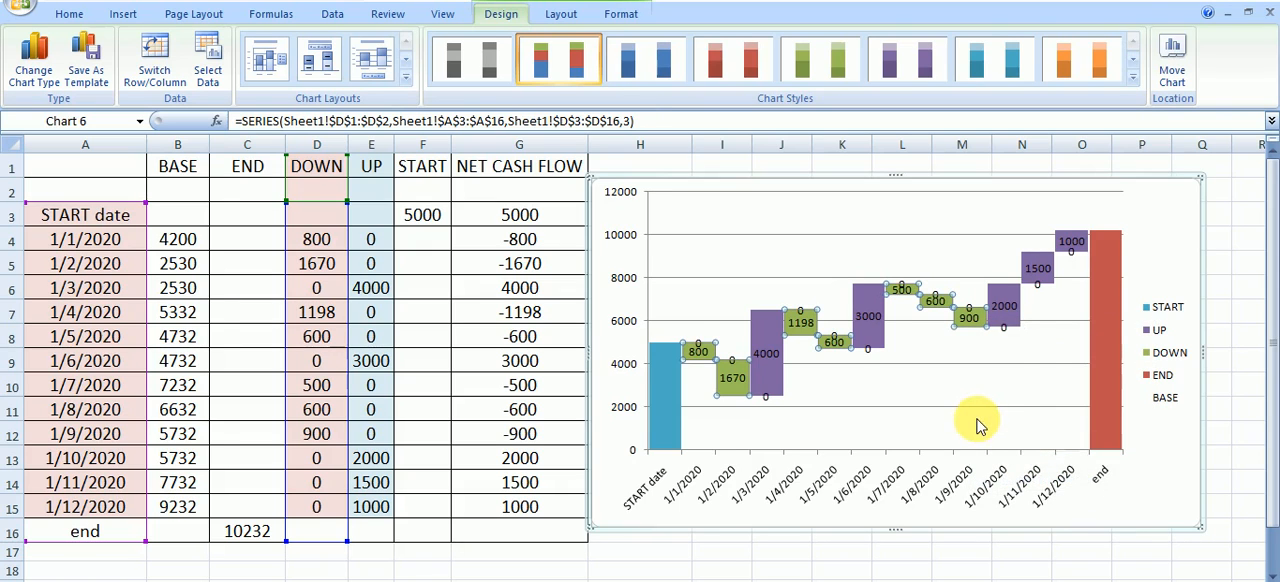
{"action": "left_click", "coordinate": [978, 425]}
{"action": "left_click", "coordinate": [1153, 218]}
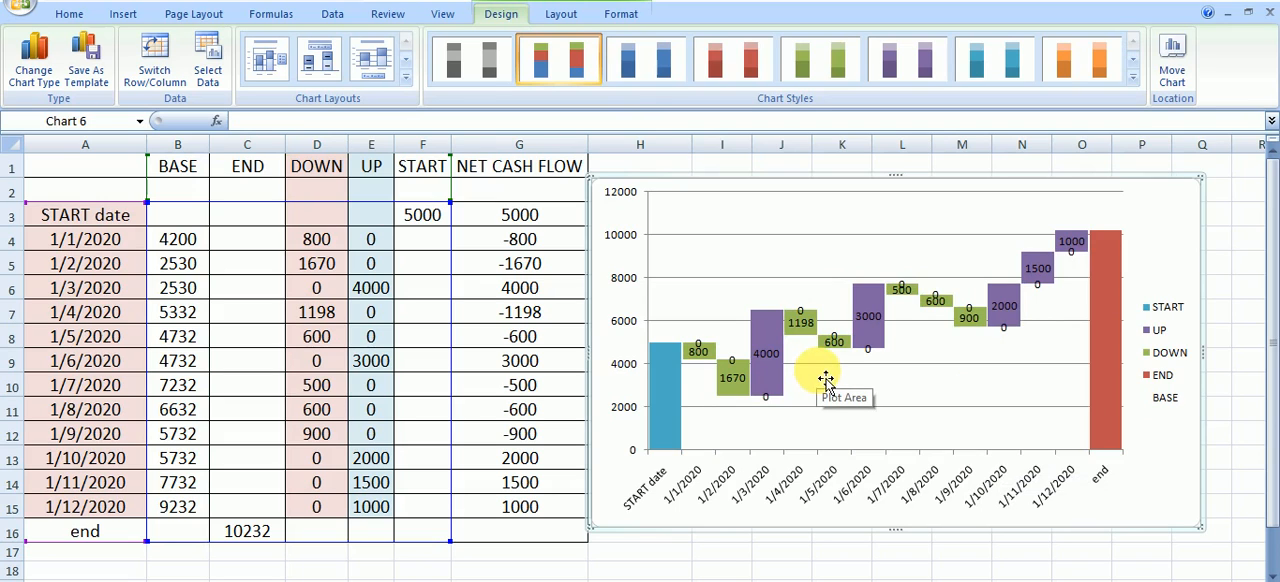
Undo the data labels added to the DOWN and UP series and deselect the chart
{"action": "key", "text": "ctrl+z"}
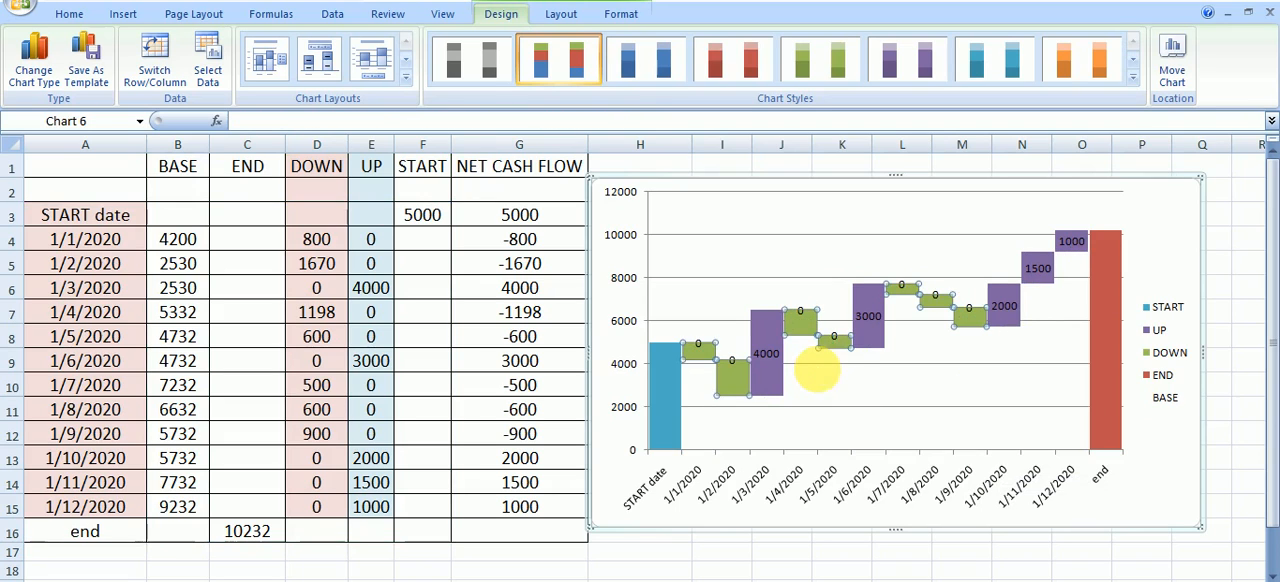
{"action": "key", "text": "ctrl+z"}
{"action": "left_click", "coordinate": [1145, 220]}
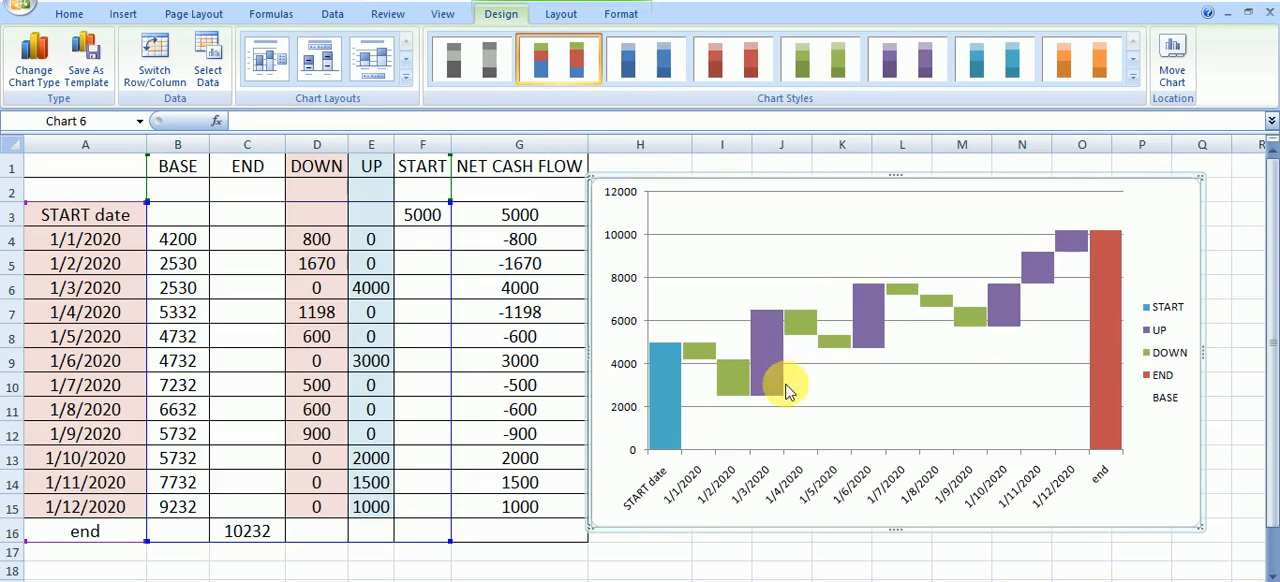
{"action": "left_click", "coordinate": [676, 576]}
Copy the header text NET CASH FLOW from cell G1 and leave the cell unchanged
{"action": "left_click", "coordinate": [548, 164]}
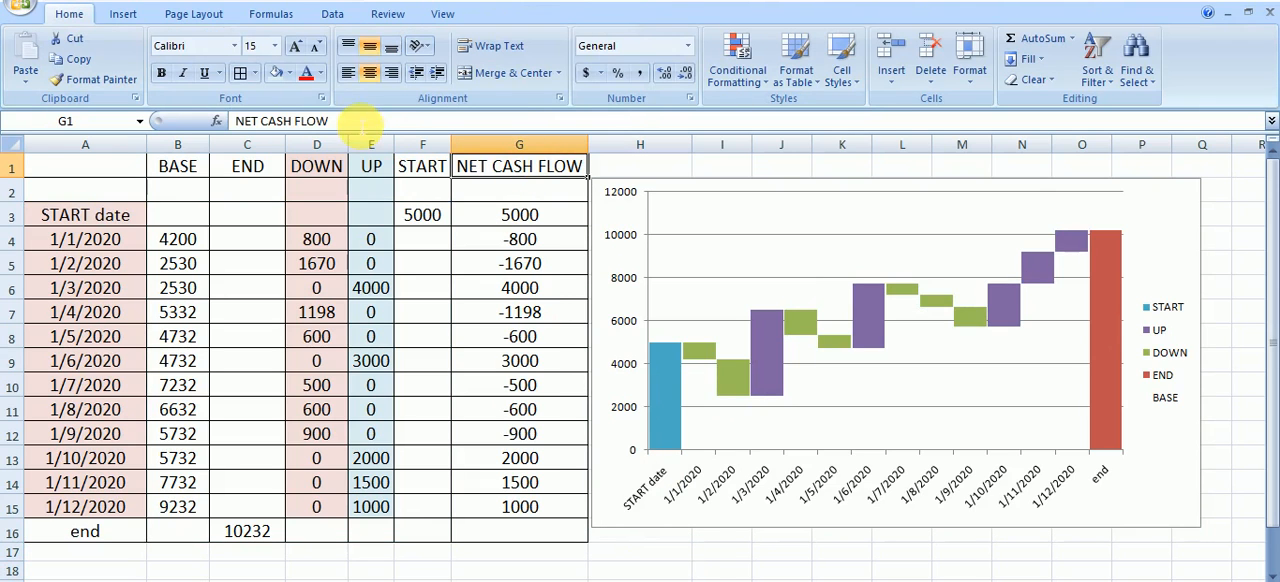
{"action": "left_click_drag", "start_coordinate": [360, 122], "coordinate": [190, 122]}
{"action": "right_click", "coordinate": [270, 121]}
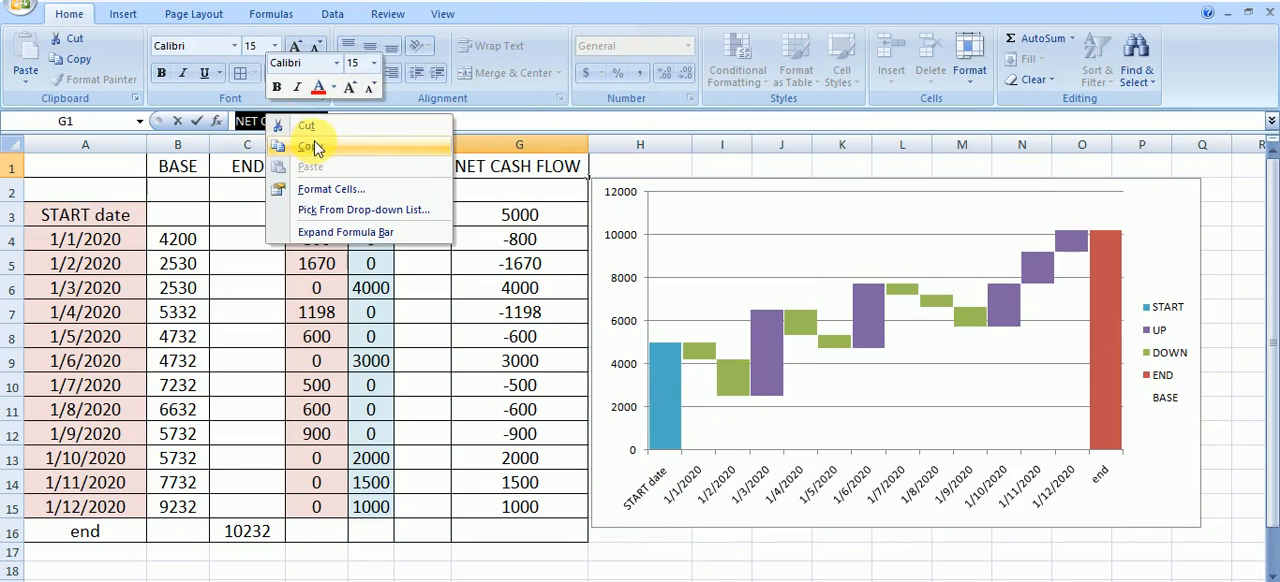
{"action": "left_click", "coordinate": [314, 147]}
{"action": "left_click", "coordinate": [1088, 563]}
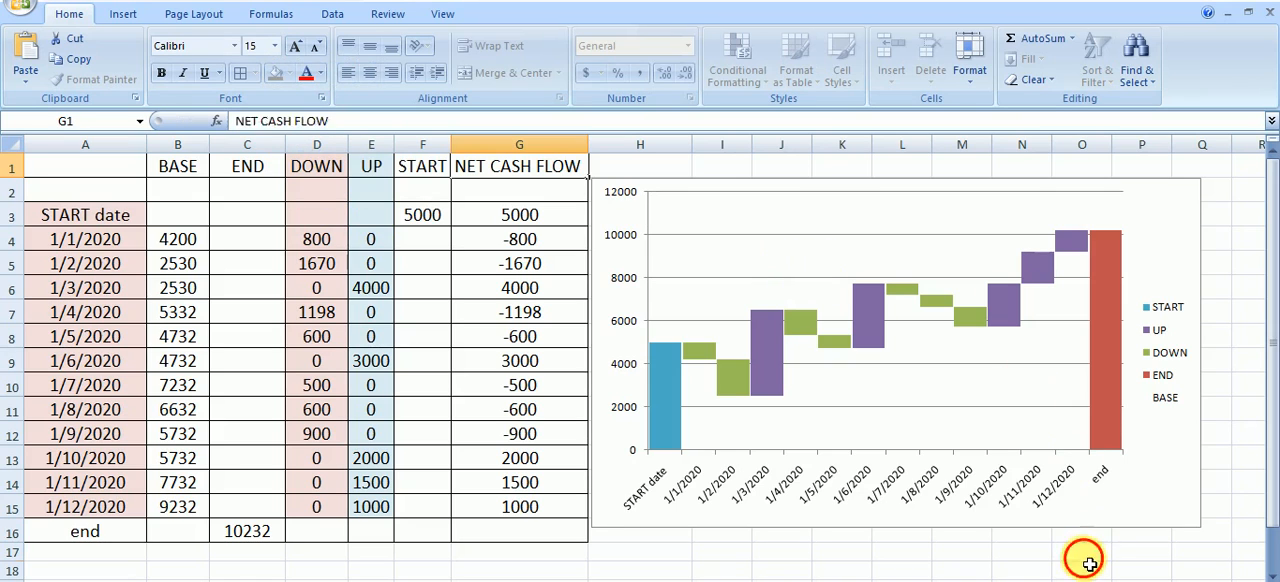
Insert a text box across the upper part of the chart containing the text NET CASH FLOW
{"action": "left_click", "coordinate": [122, 14]}
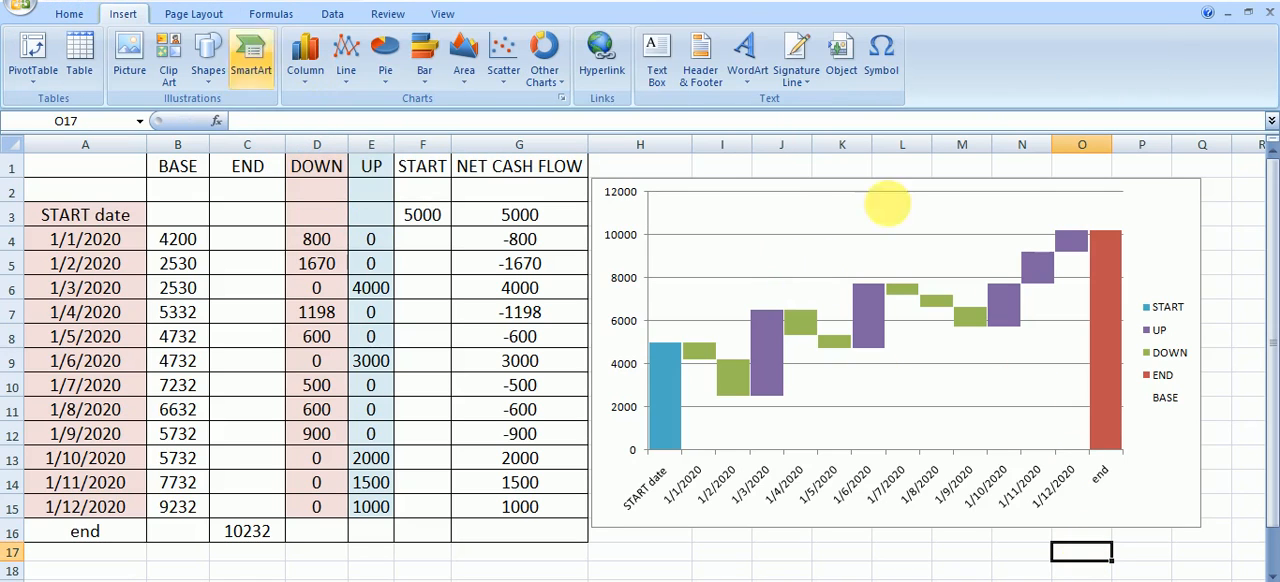
{"action": "left_click", "coordinate": [656, 55]}
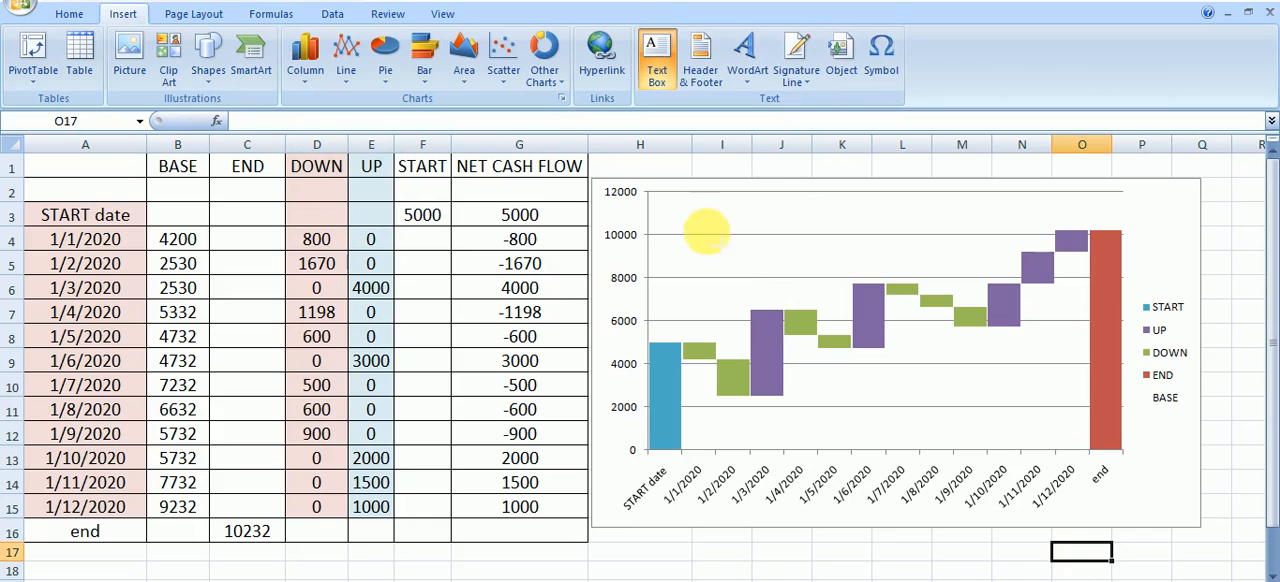
{"action": "left_click_drag", "start_coordinate": [692, 212], "coordinate": [975, 253]}
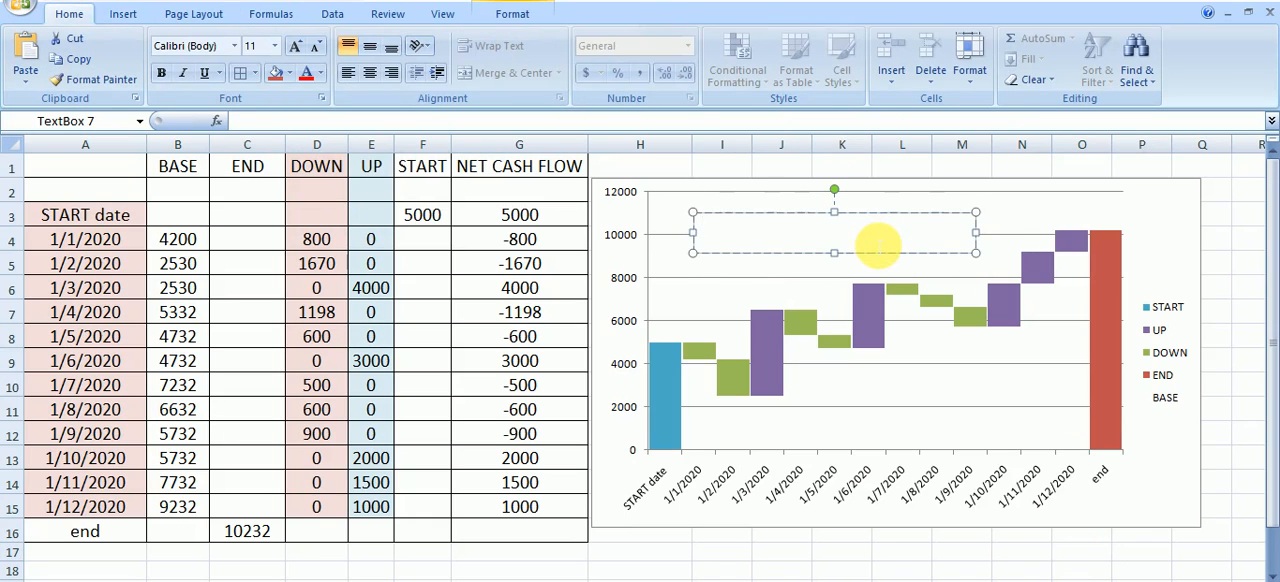
{"action": "type", "text": "NET CASH FLOW"}
Enlarge the text box's text to size 18 and extend it to read NET CASH FLOW chart
{"action": "left_click_drag", "start_coordinate": [797, 226], "coordinate": [735, 208]}
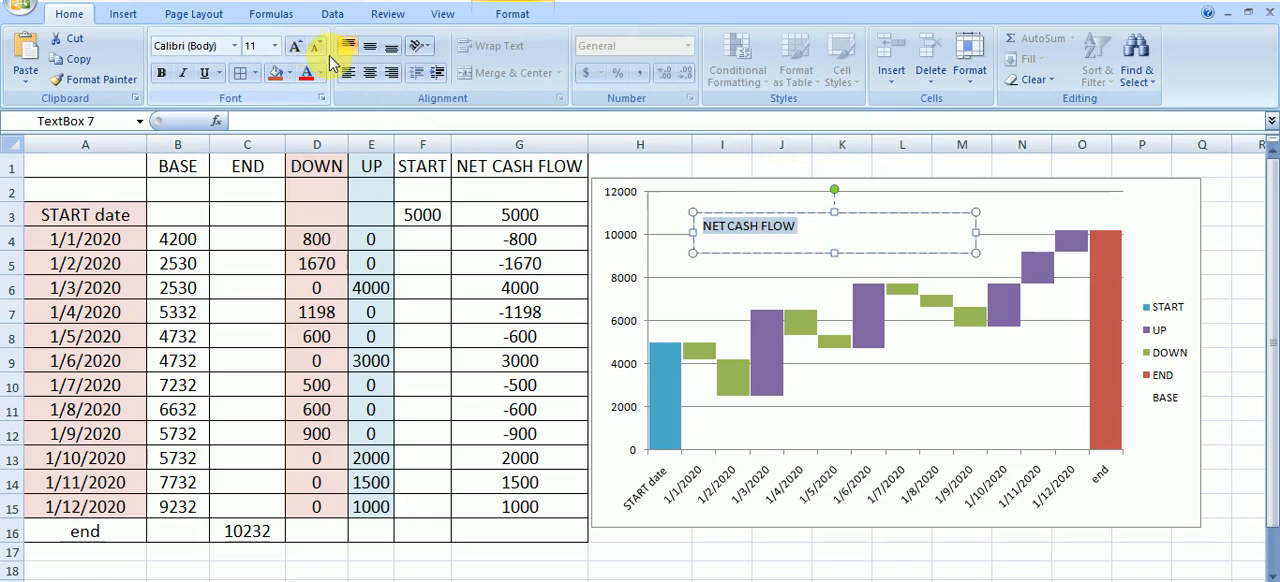
{"action": "left_click", "coordinate": [297, 50]}
{"action": "left_click", "coordinate": [297, 50]}
{"action": "left_click", "coordinate": [297, 50]}
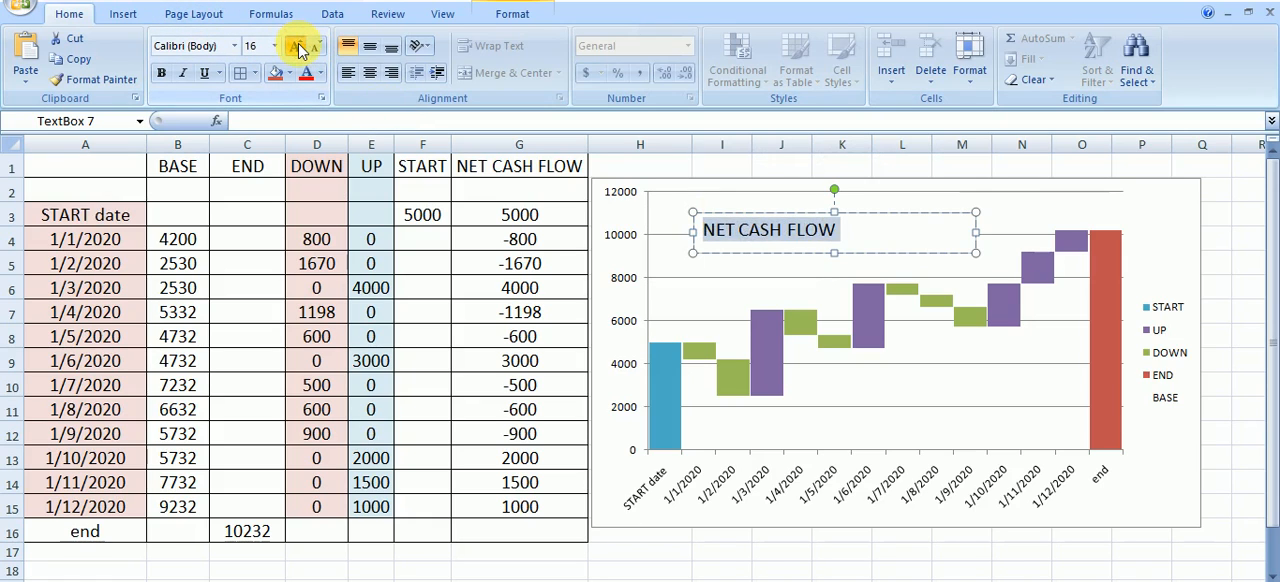
{"action": "left_click", "coordinate": [297, 50]}
{"action": "left_click", "coordinate": [870, 240]}
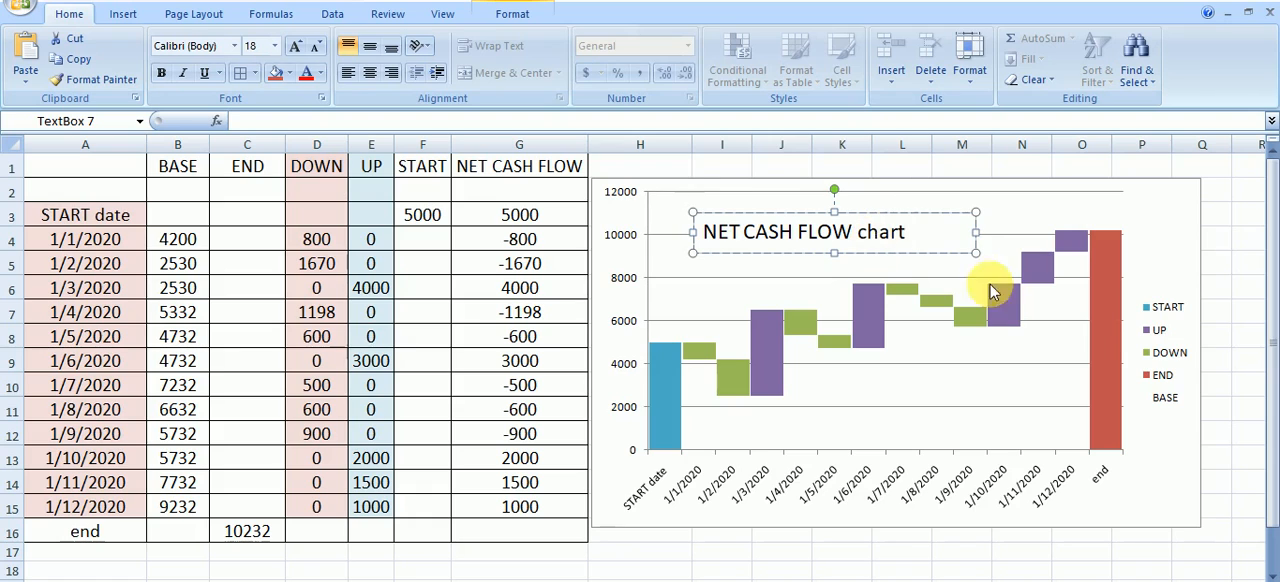
Widen the title text box slightly, move it to the chart's top center and deselect it
{"action": "left_click_drag", "start_coordinate": [980, 255], "coordinate": [996, 250]}
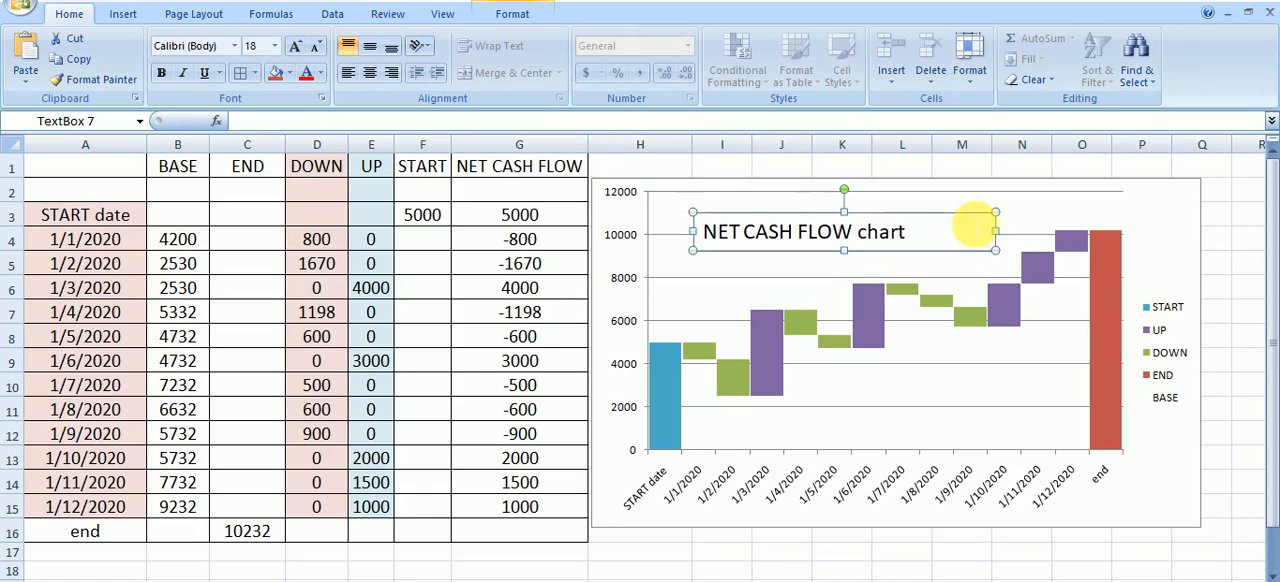
{"action": "left_click_drag", "start_coordinate": [955, 213], "coordinate": [995, 193]}
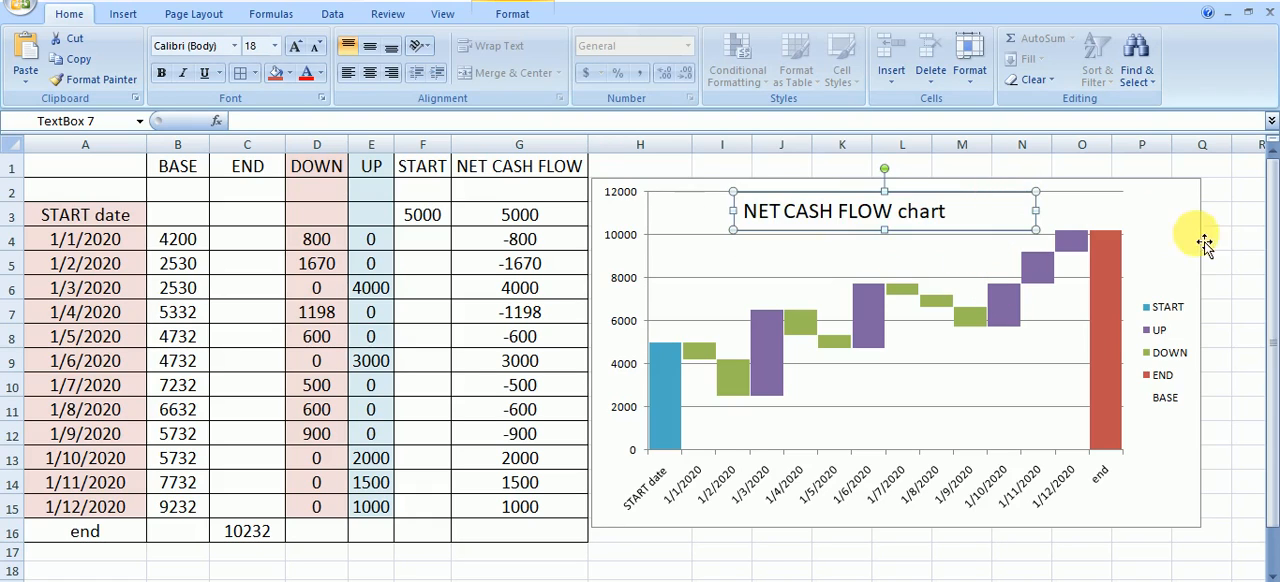
{"action": "left_click", "coordinate": [1238, 215]}
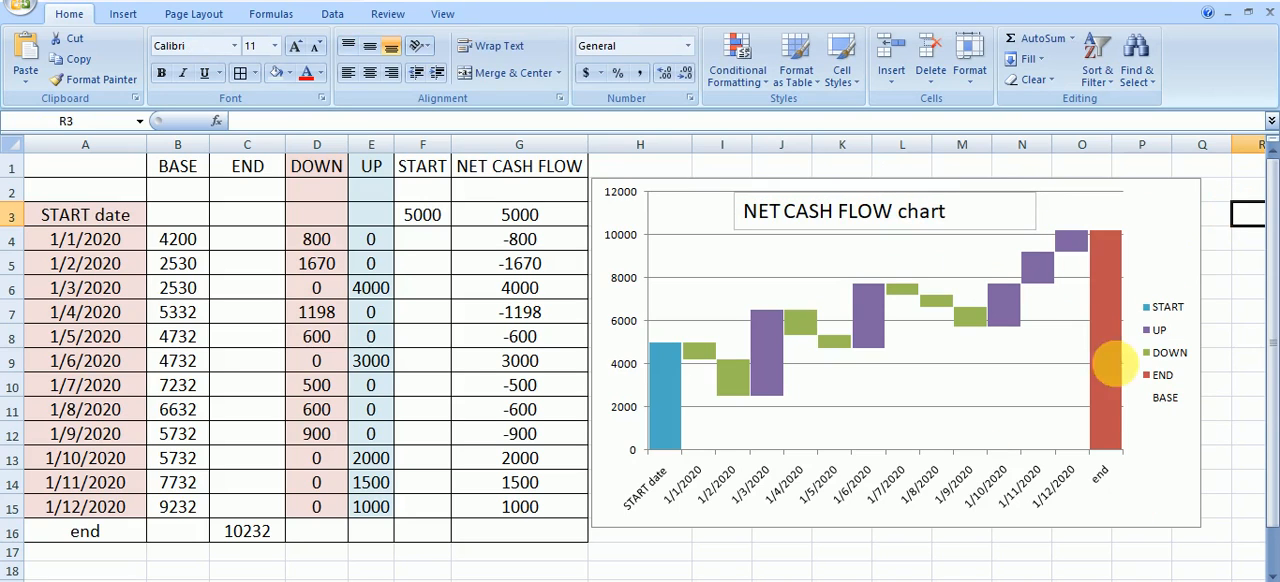
Fill the chart's end column with a solid dark gray and deselect the chart
{"action": "left_click", "coordinate": [1110, 358]}
{"action": "right_click", "coordinate": [1105, 357]}
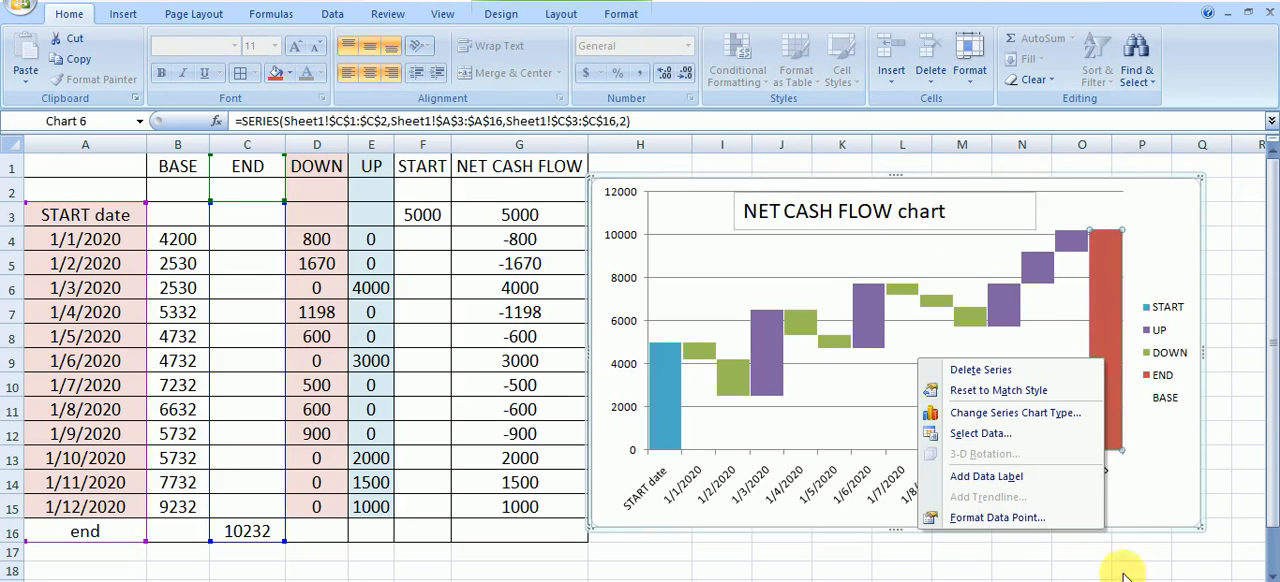
{"action": "left_click", "coordinate": [1030, 519]}
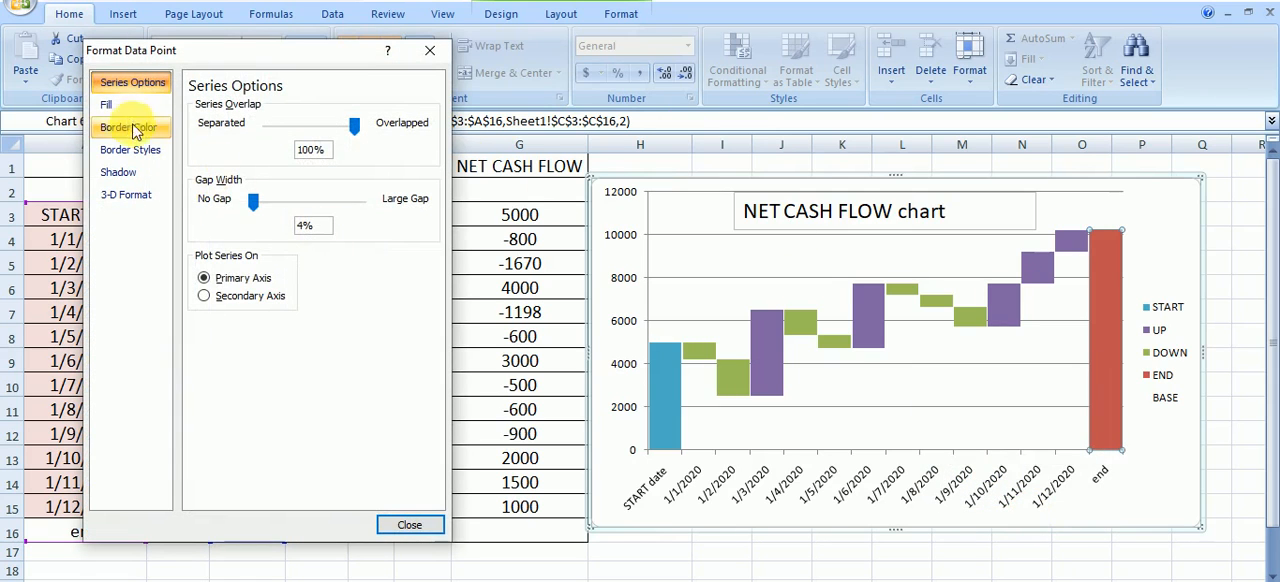
{"action": "left_click", "coordinate": [118, 106]}
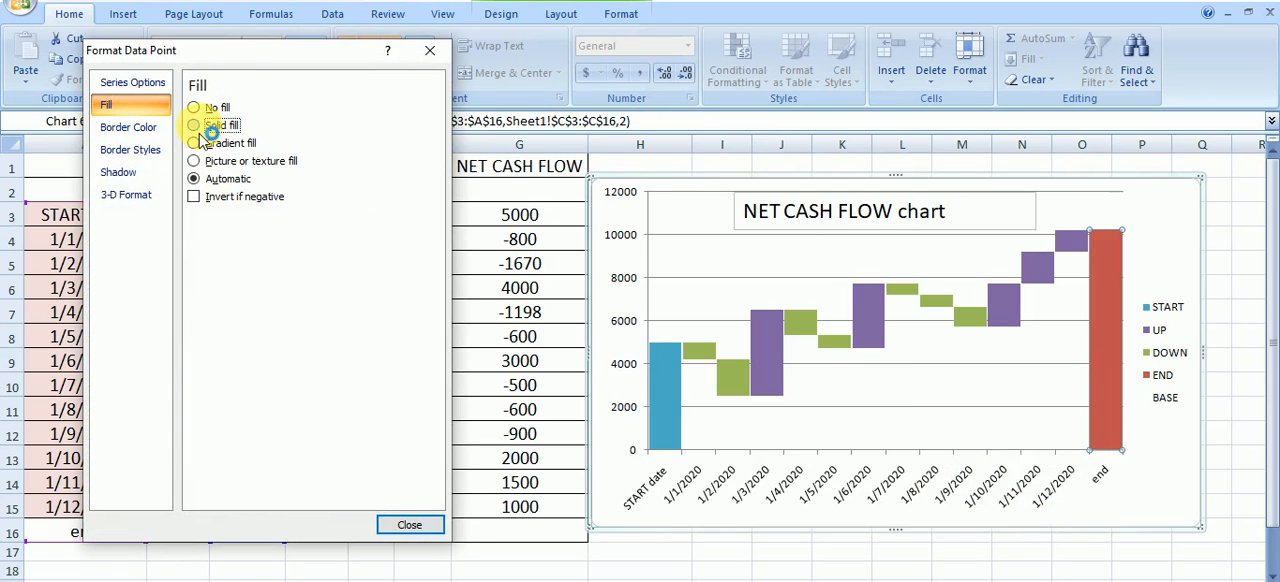
{"action": "left_click", "coordinate": [205, 130]}
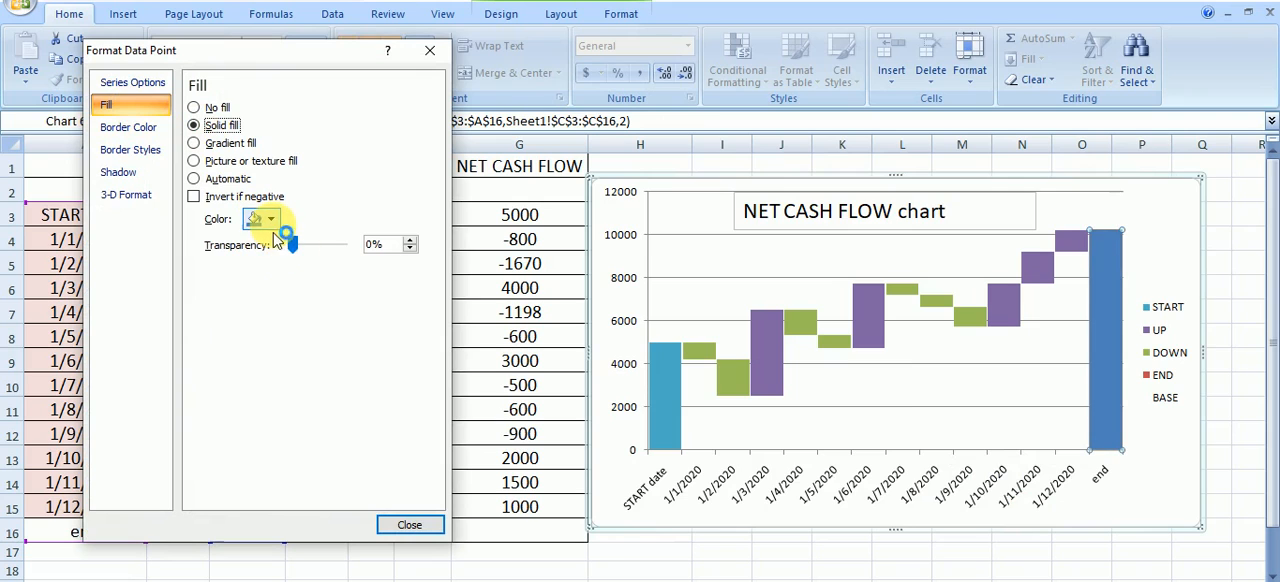
{"action": "left_click", "coordinate": [271, 220]}
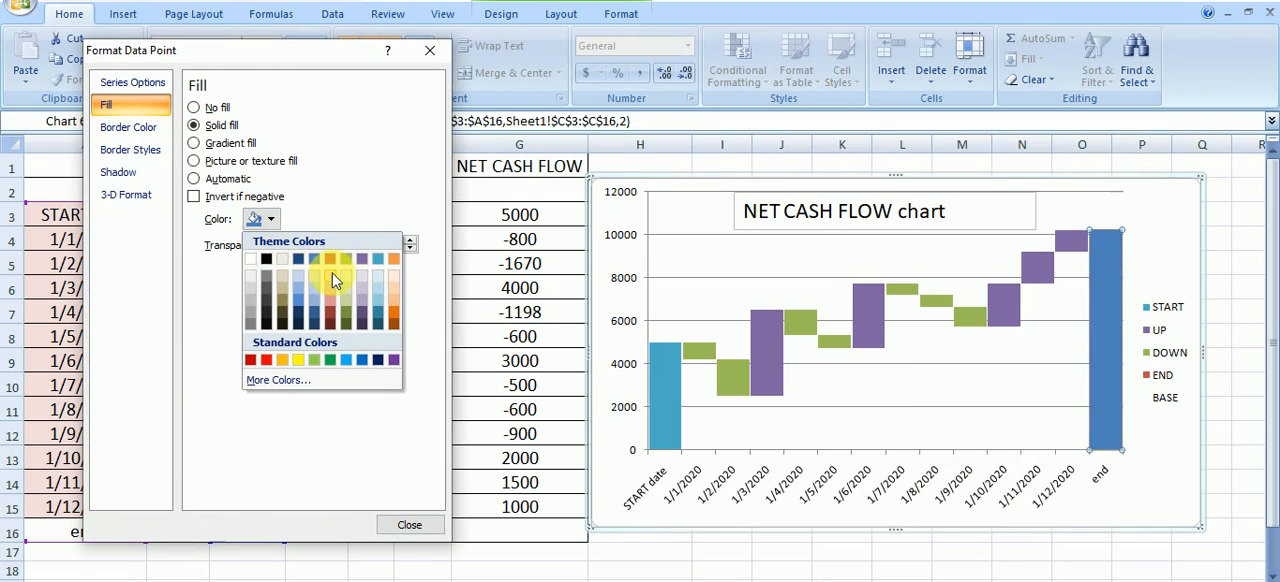
{"action": "left_click", "coordinate": [250, 293]}
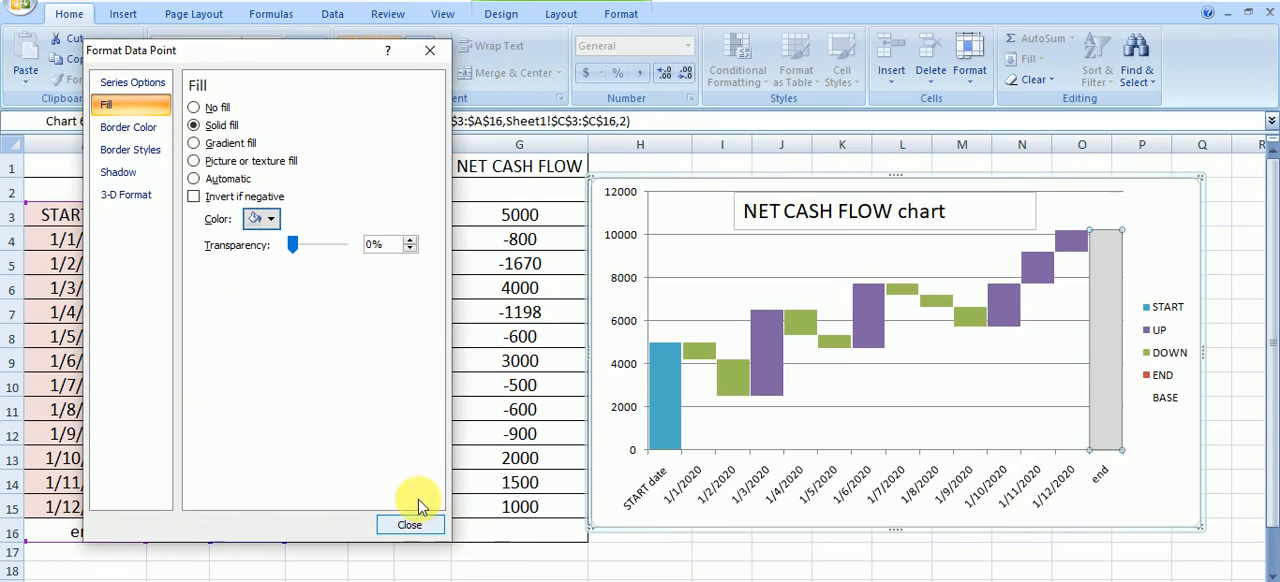
{"action": "left_click", "coordinate": [268, 218]}
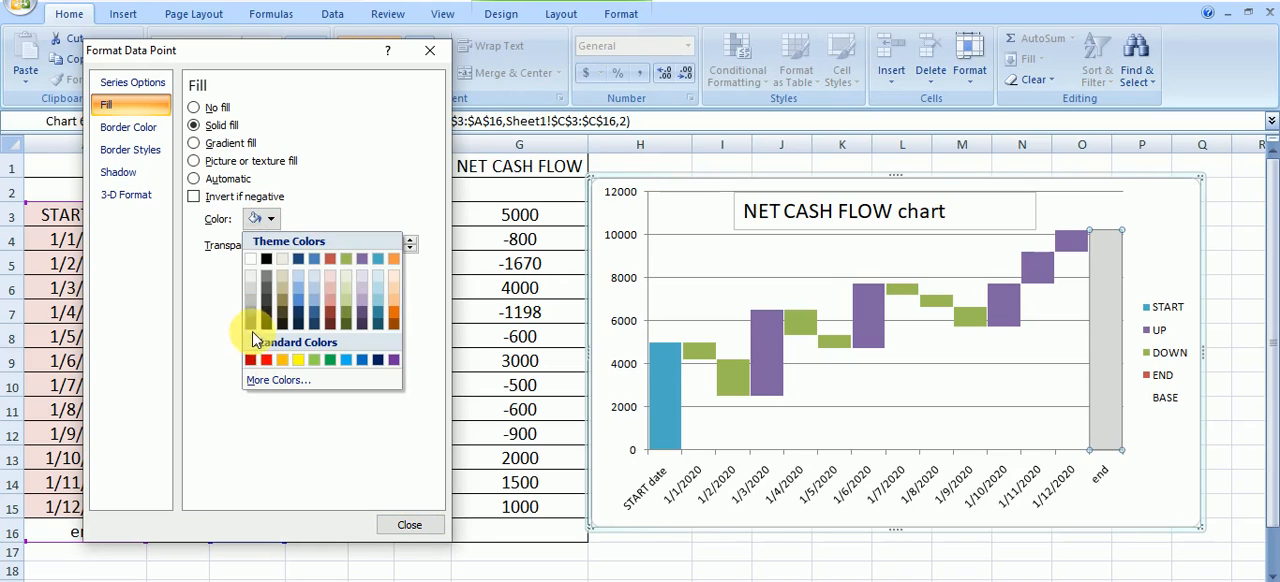
{"action": "left_click", "coordinate": [250, 326]}
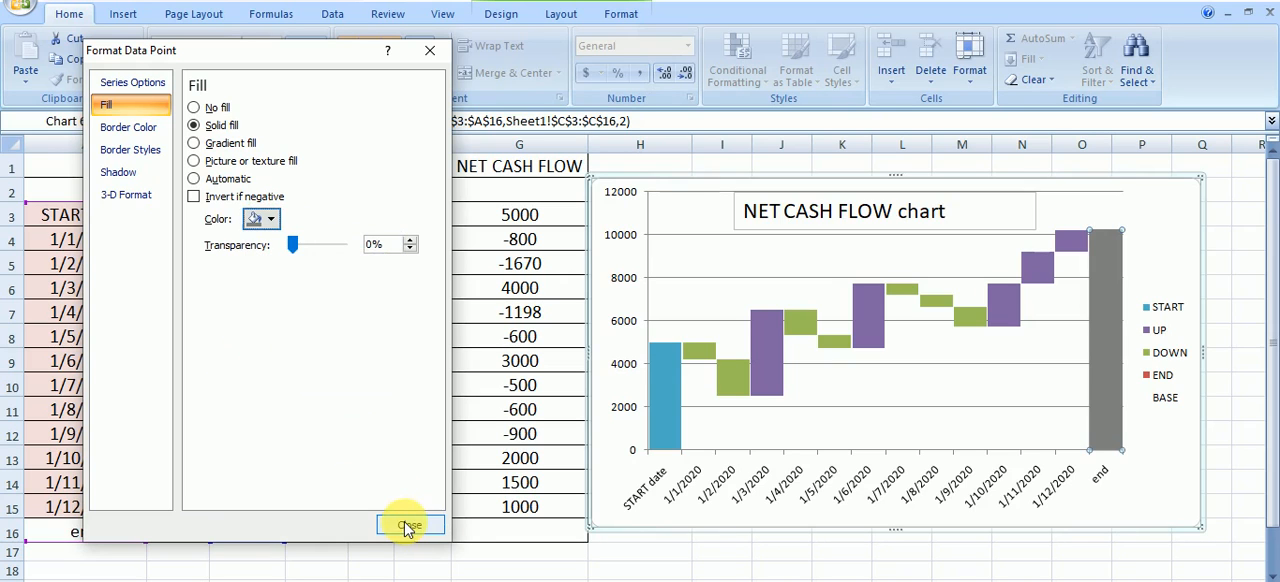
{"action": "left_click", "coordinate": [409, 524]}
{"action": "left_click", "coordinate": [1220, 436]}
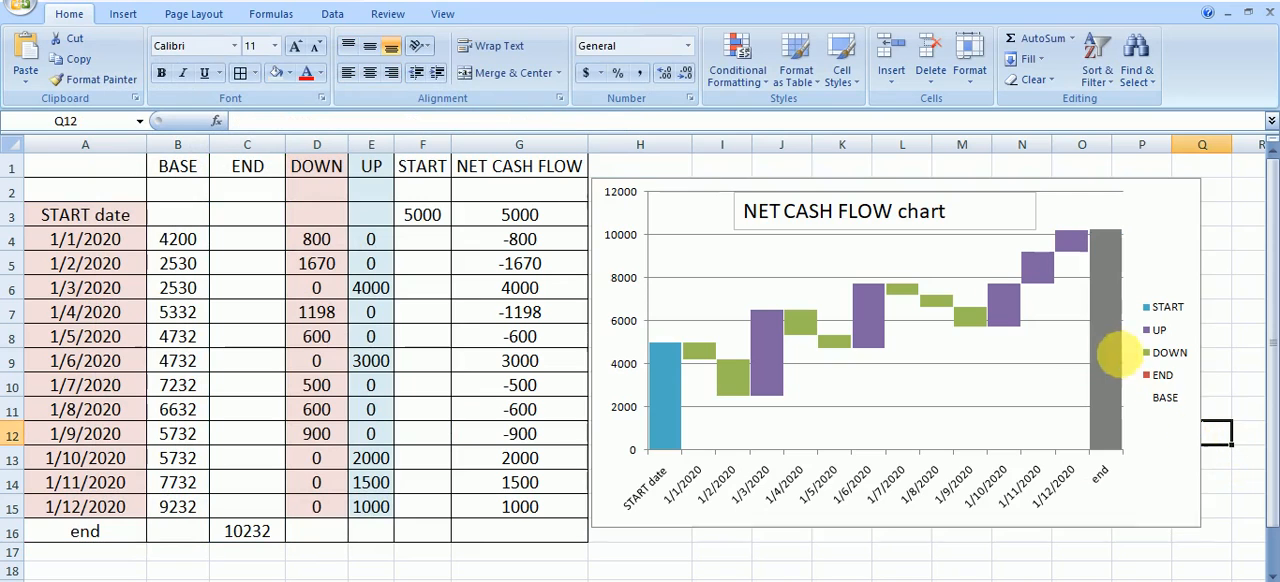
Give the START date column the same solid dark gray fill as the end column
{"action": "left_click", "coordinate": [661, 397]}
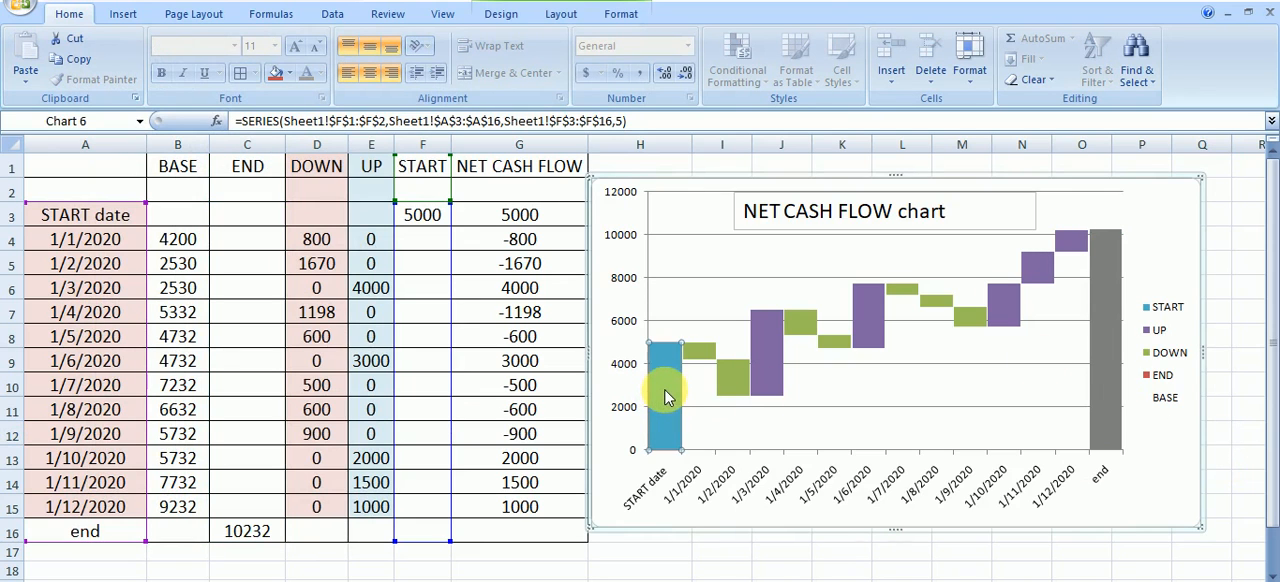
{"action": "right_click", "coordinate": [668, 397]}
{"action": "left_click", "coordinate": [706, 476]}
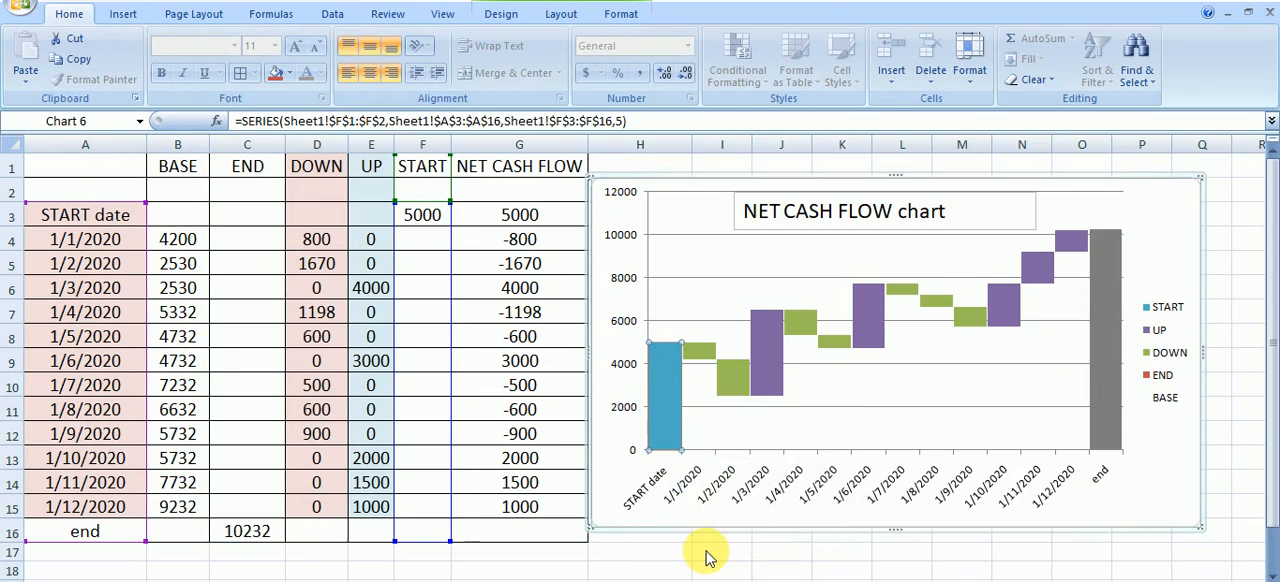
{"action": "left_click", "coordinate": [106, 104]}
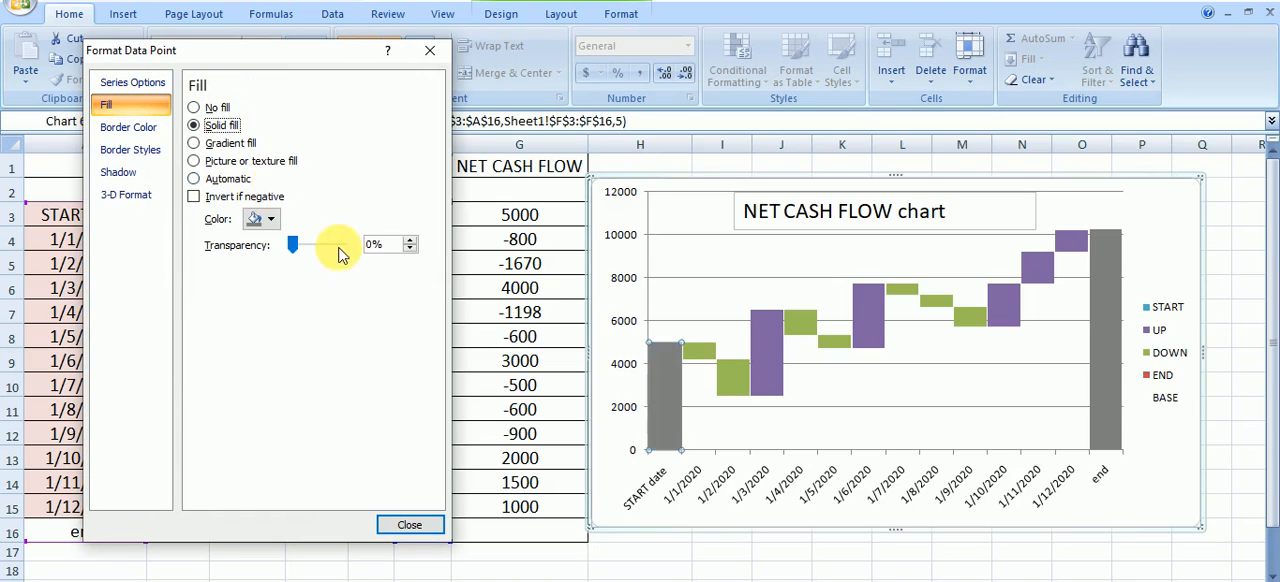
{"action": "left_click", "coordinate": [271, 221]}
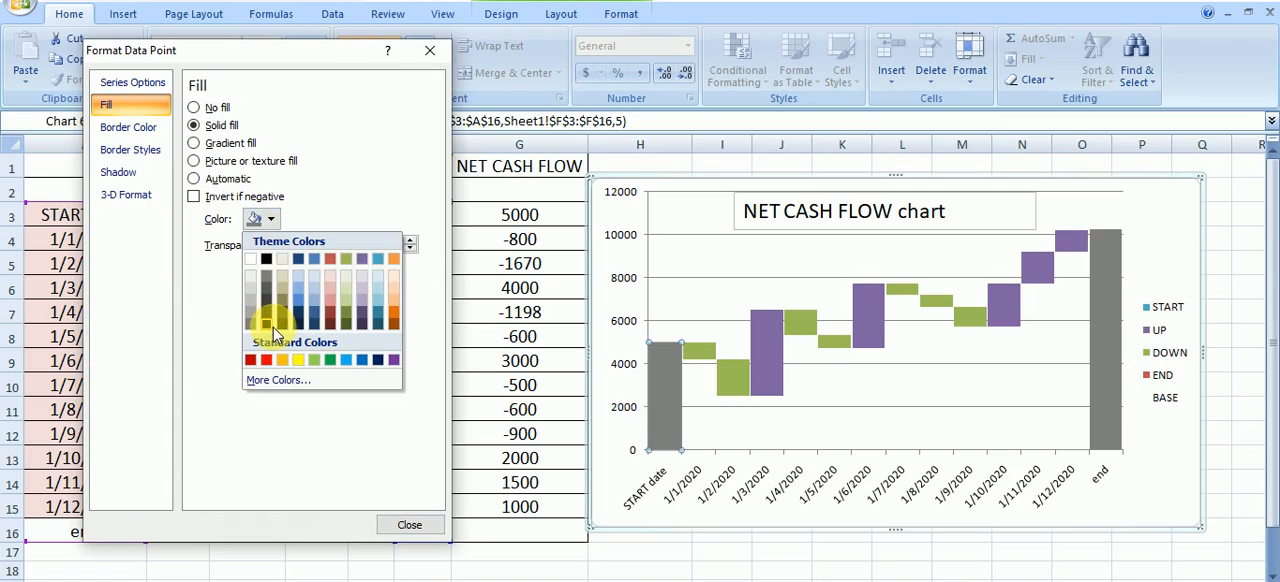
{"action": "left_click", "coordinate": [268, 323]}
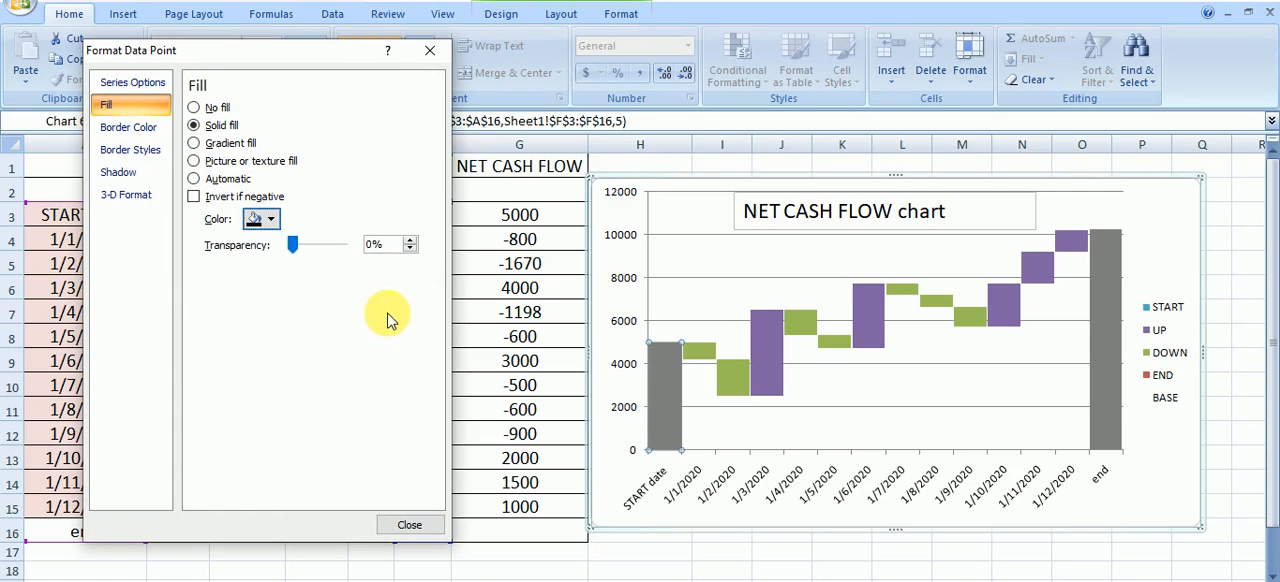
{"action": "left_click", "coordinate": [273, 222]}
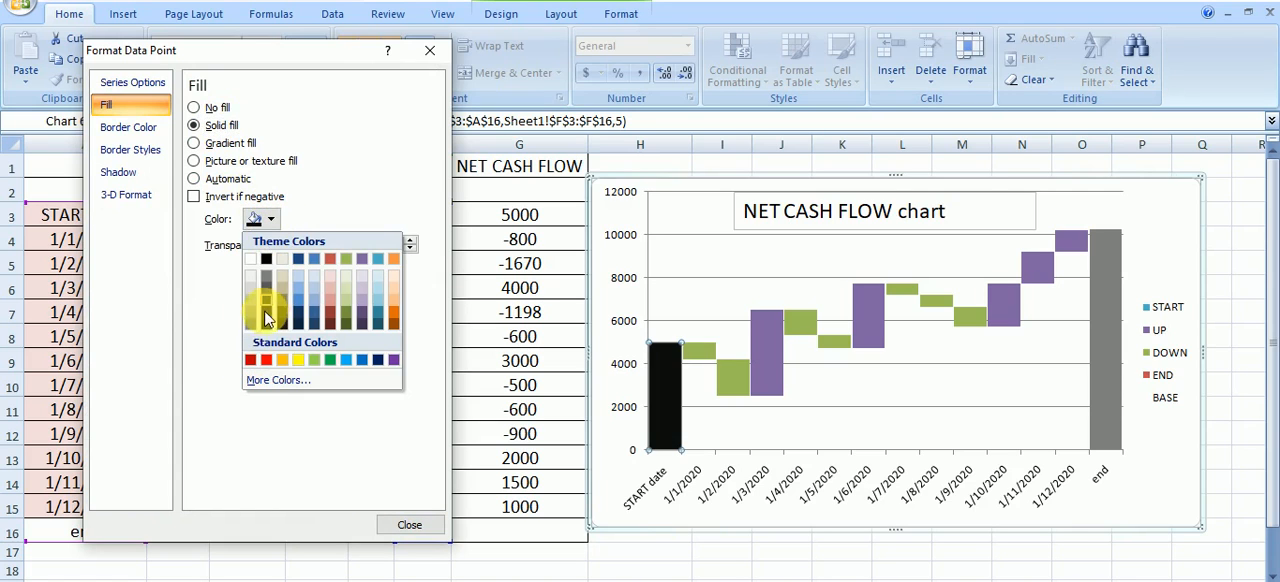
{"action": "left_click", "coordinate": [251, 324]}
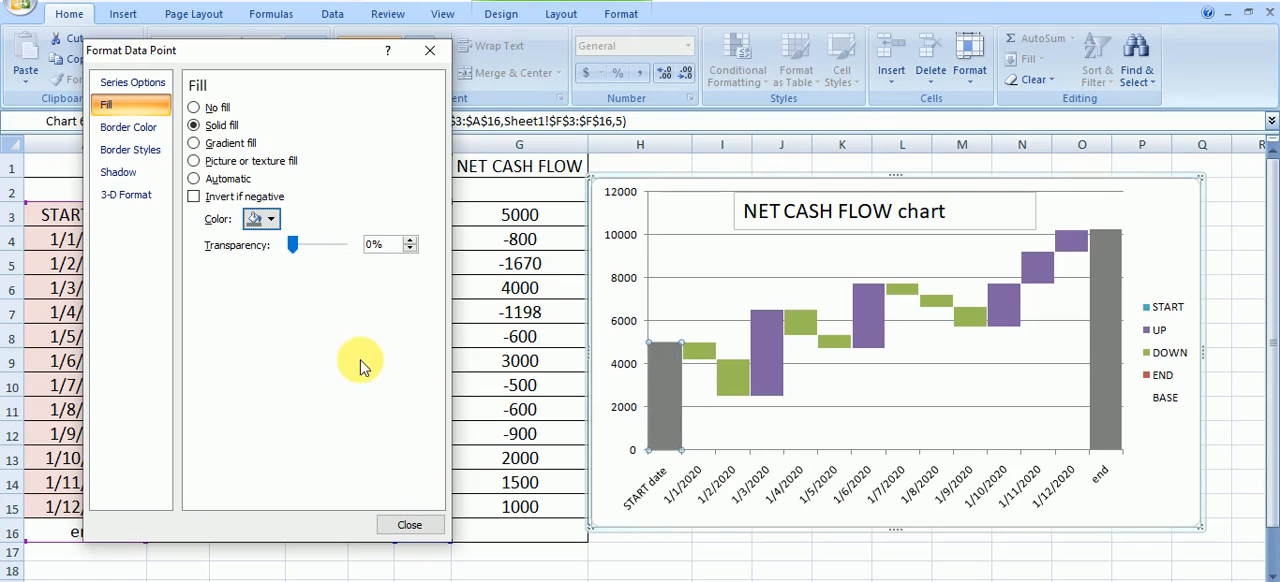
Change the fill of the DOWN series columns to solid red
{"action": "left_click", "coordinate": [736, 382]}
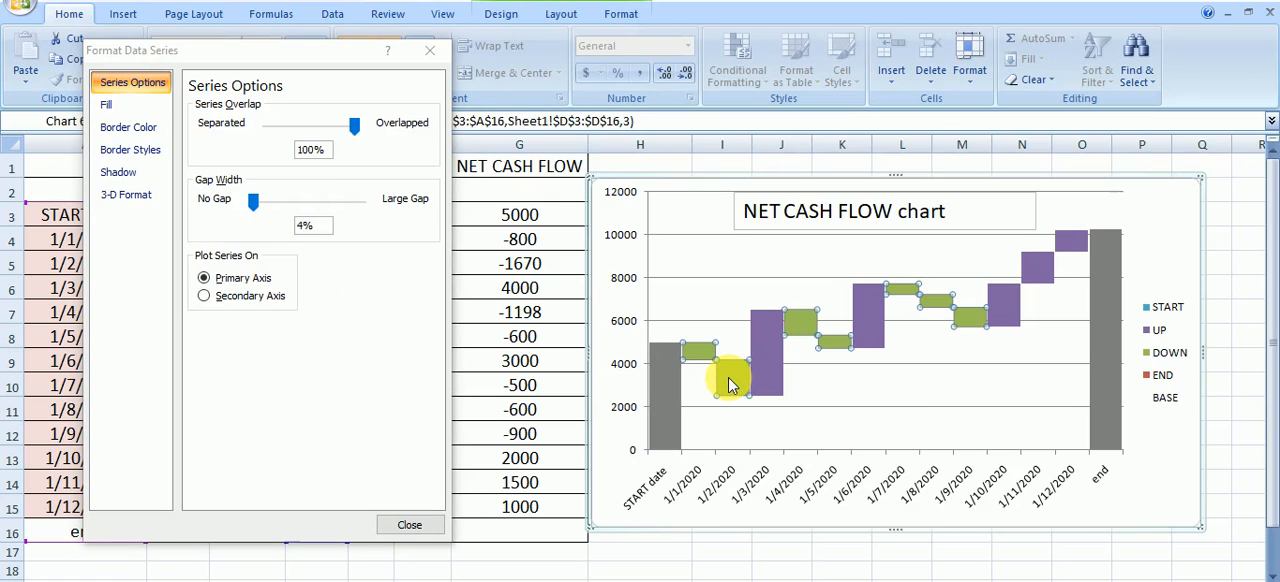
{"action": "left_click", "coordinate": [110, 105]}
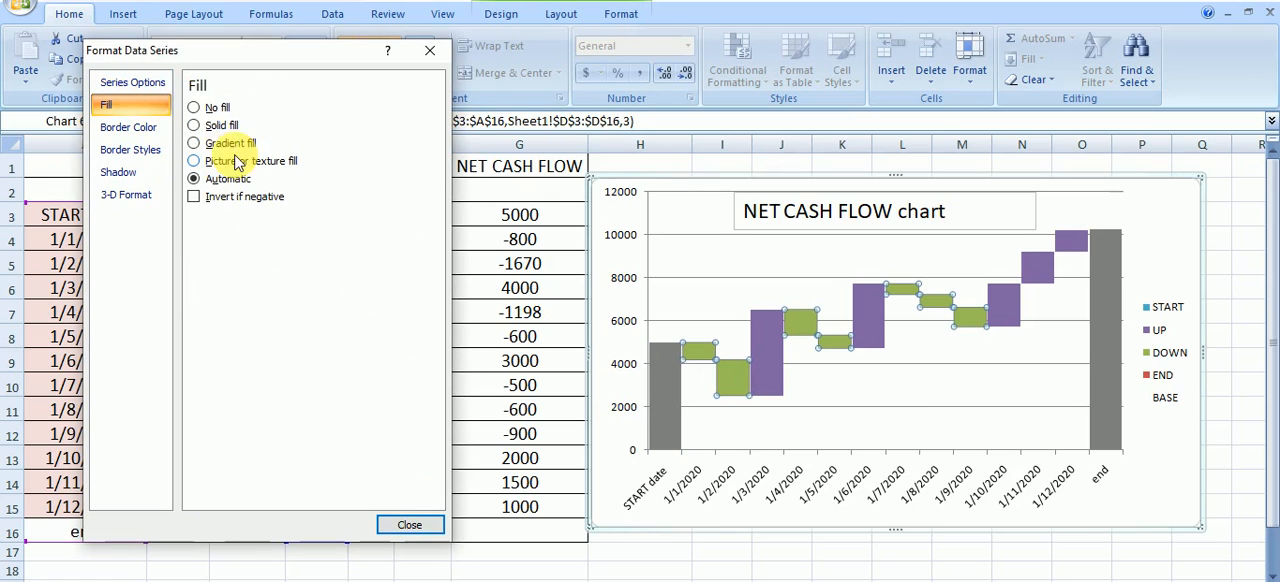
{"action": "left_click", "coordinate": [216, 125]}
{"action": "left_click", "coordinate": [262, 218]}
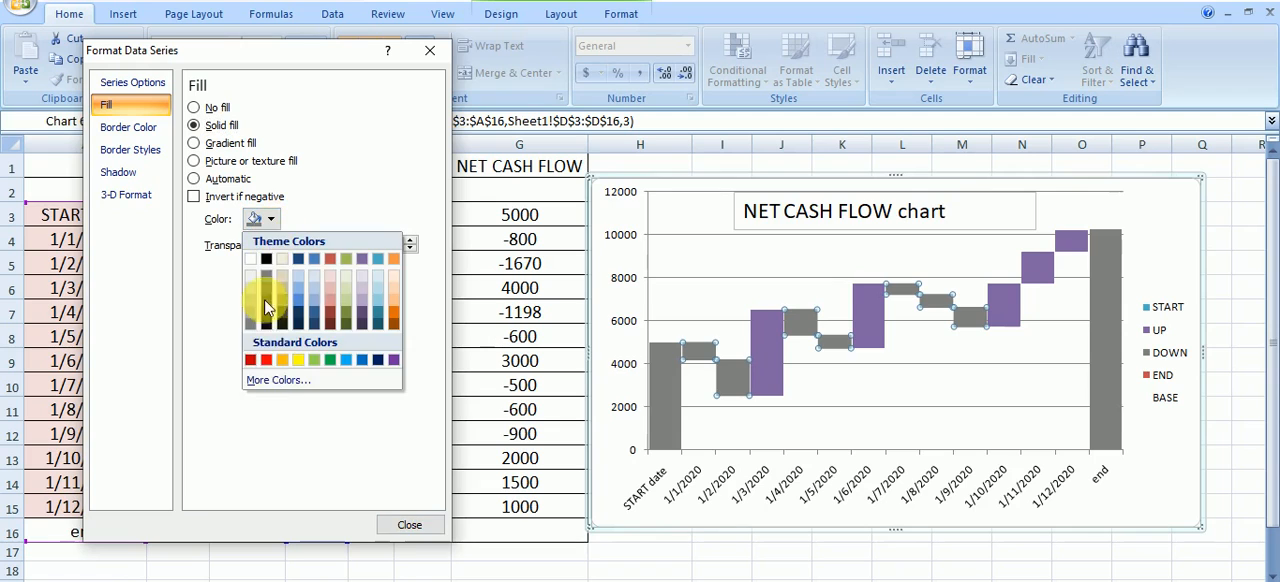
{"action": "left_click", "coordinate": [250, 360]}
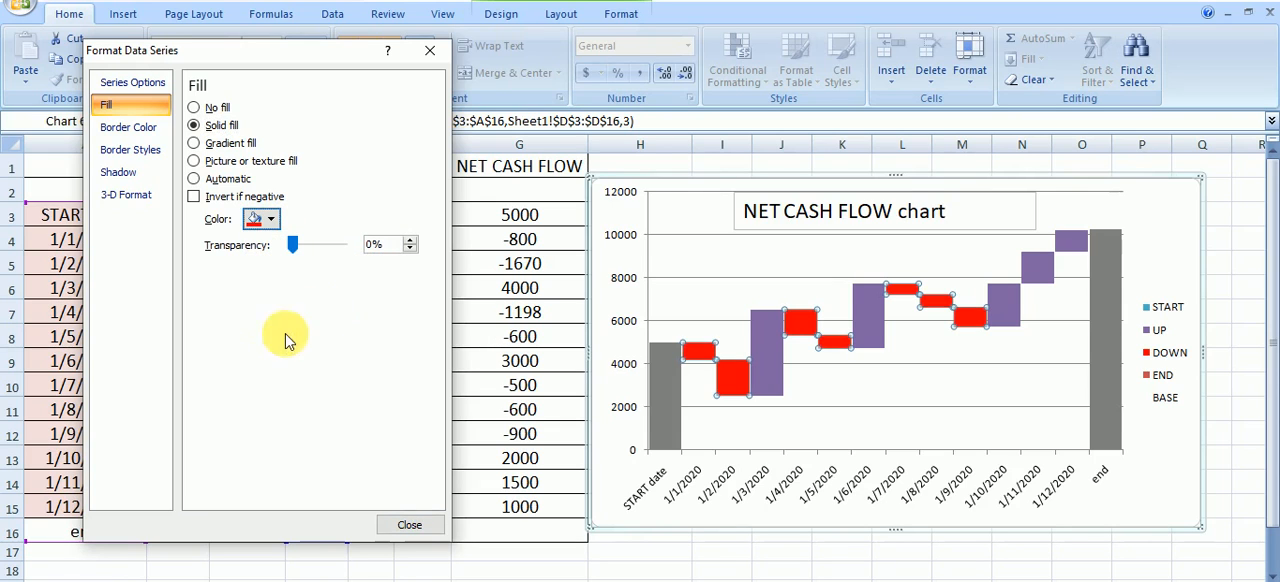
Change the fill of the UP series columns to solid green and close the formatting dialog
{"action": "left_click", "coordinate": [777, 360]}
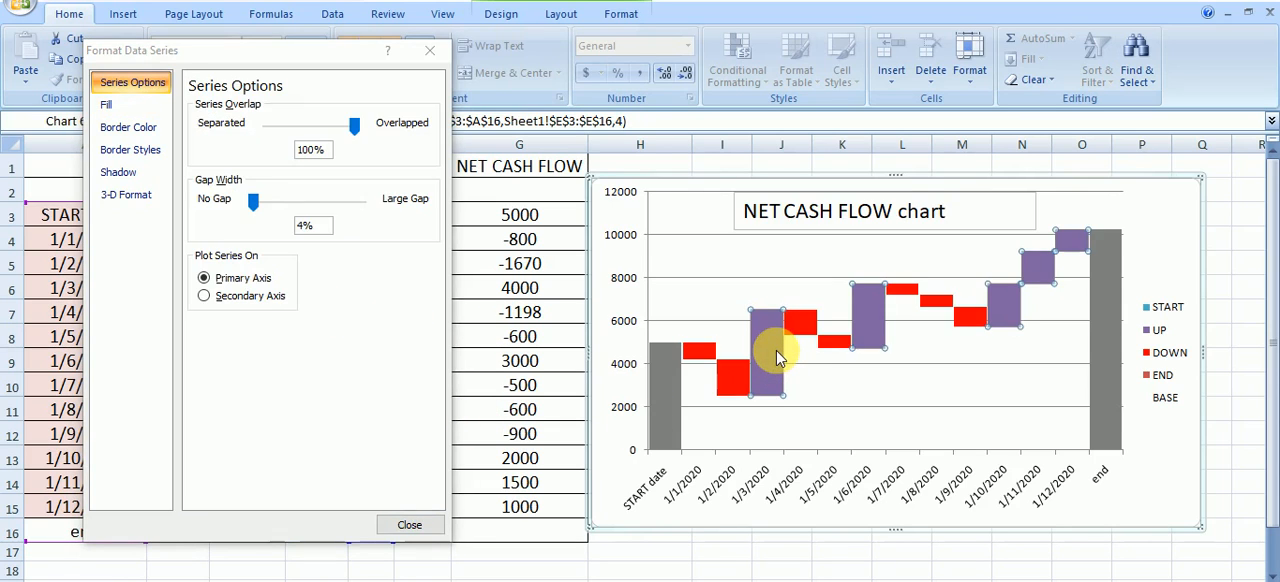
{"action": "left_click", "coordinate": [104, 104]}
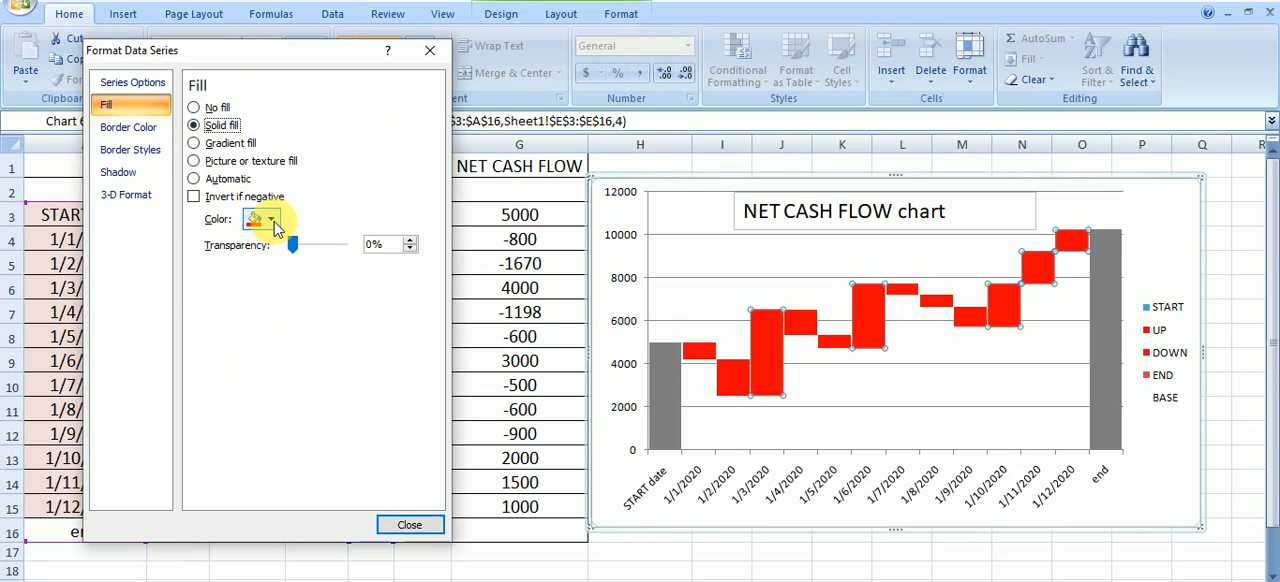
{"action": "left_click", "coordinate": [258, 219]}
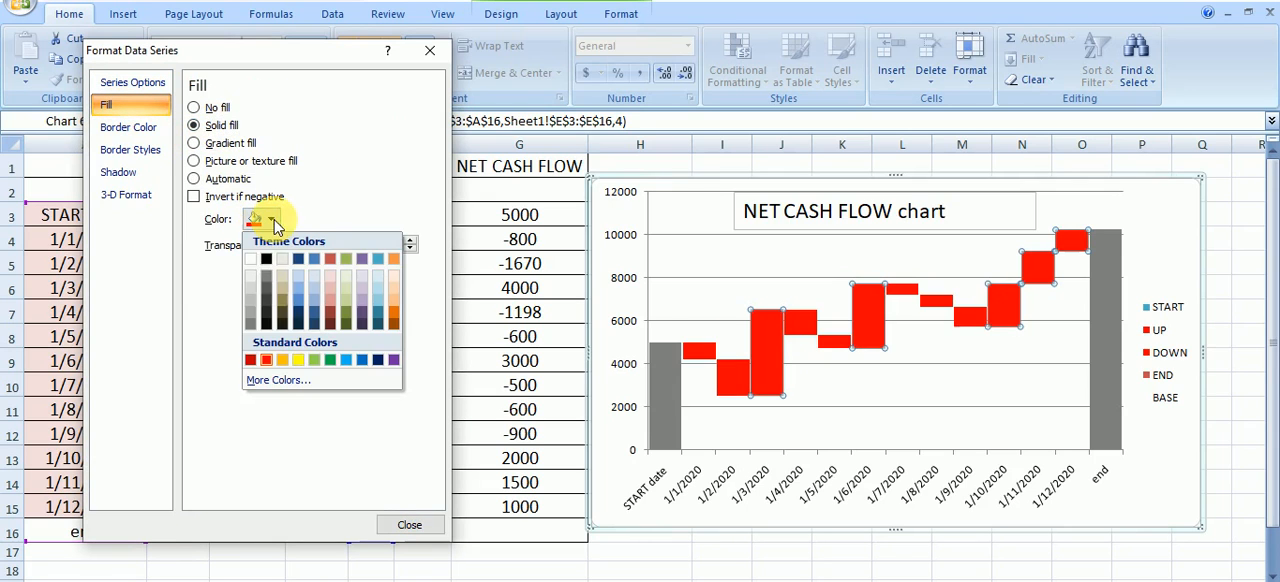
{"action": "left_click", "coordinate": [330, 362]}
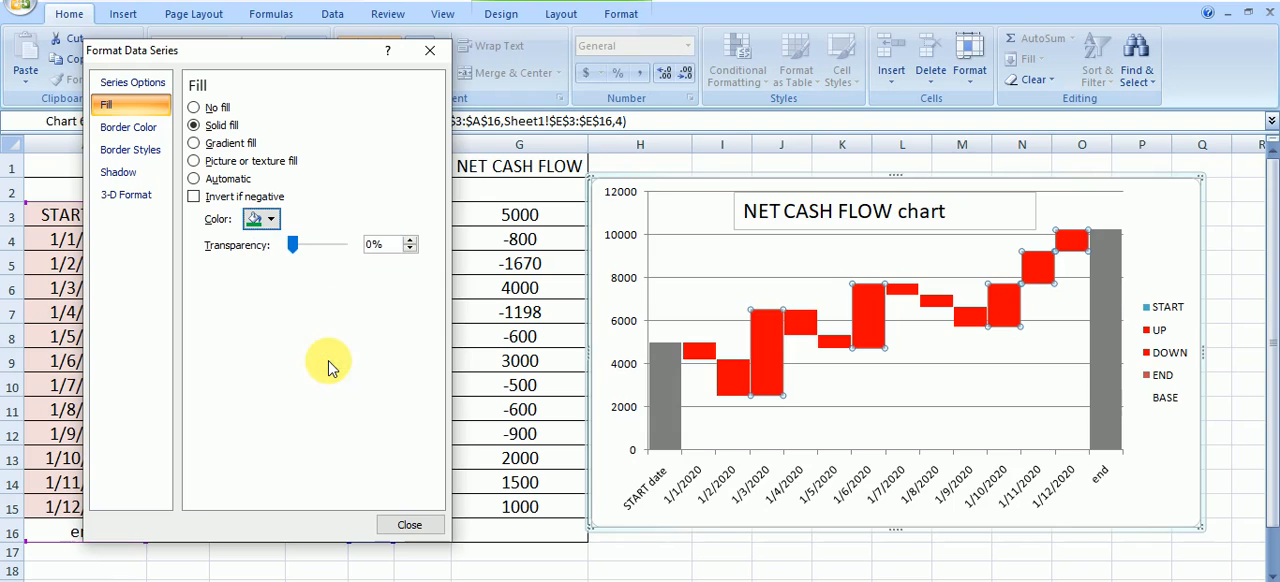
{"action": "left_click", "coordinate": [405, 526]}
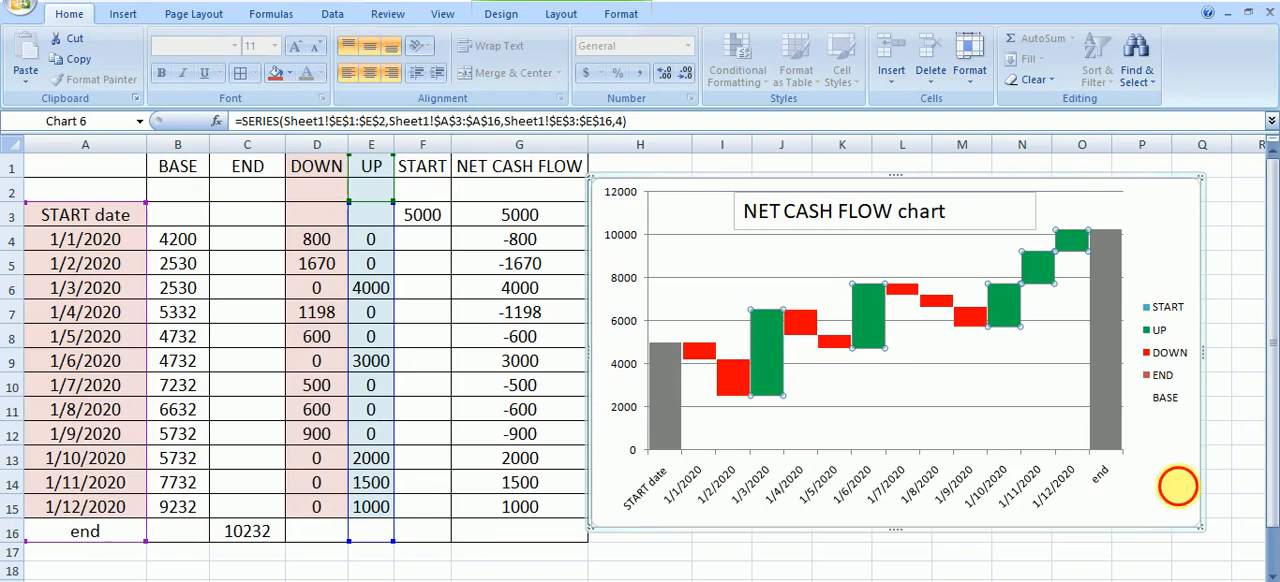
{"action": "left_click", "coordinate": [1184, 494]}
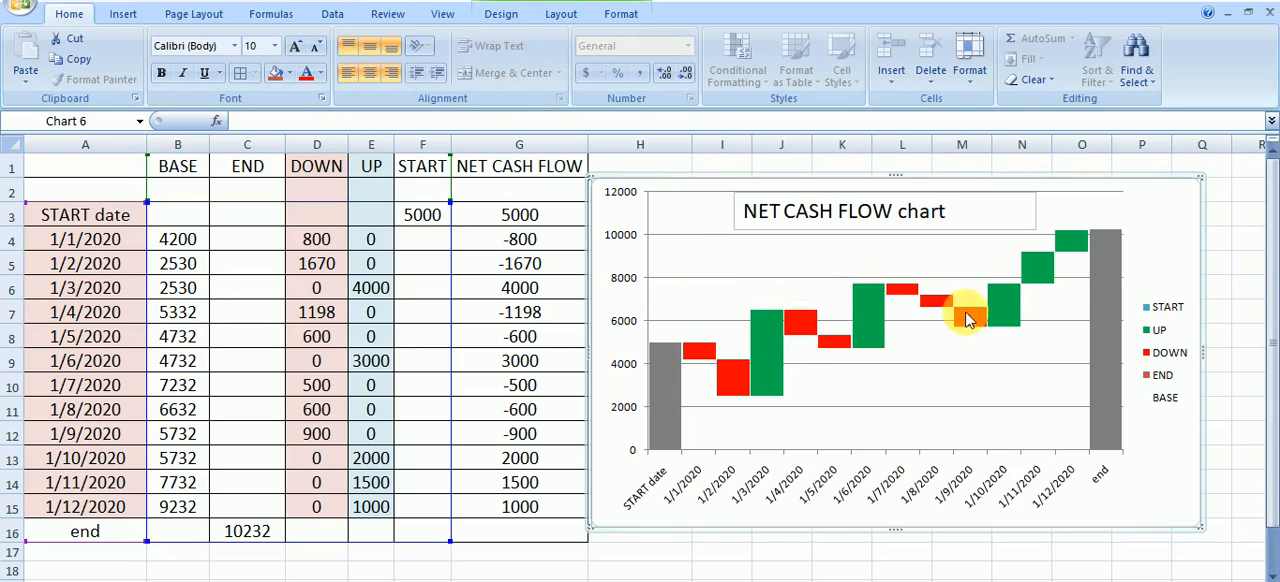
Try chart Layout 8 on the waterfall chart
{"action": "mouse_move", "coordinate": [1068, 246]}
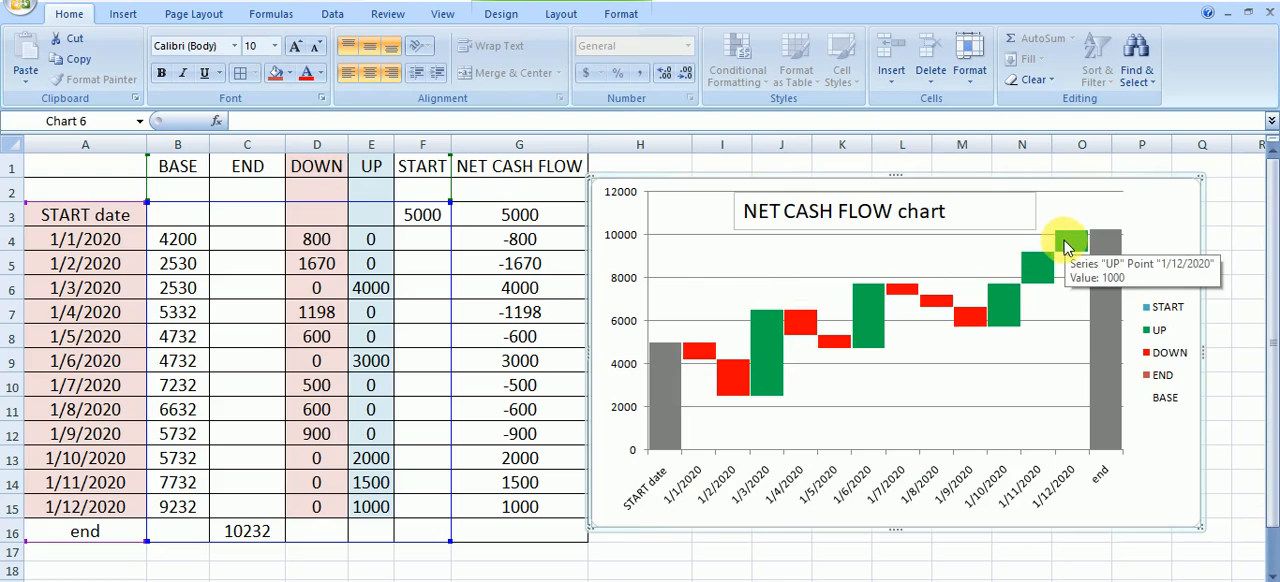
{"action": "left_click", "coordinate": [1003, 390]}
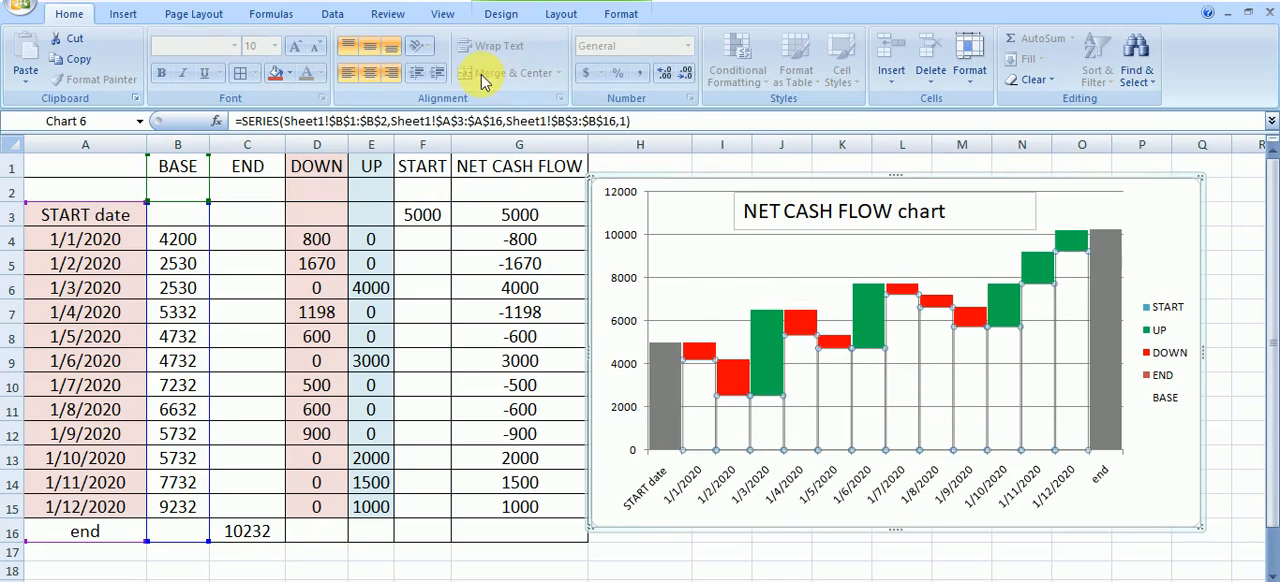
{"action": "left_click", "coordinate": [1210, 470]}
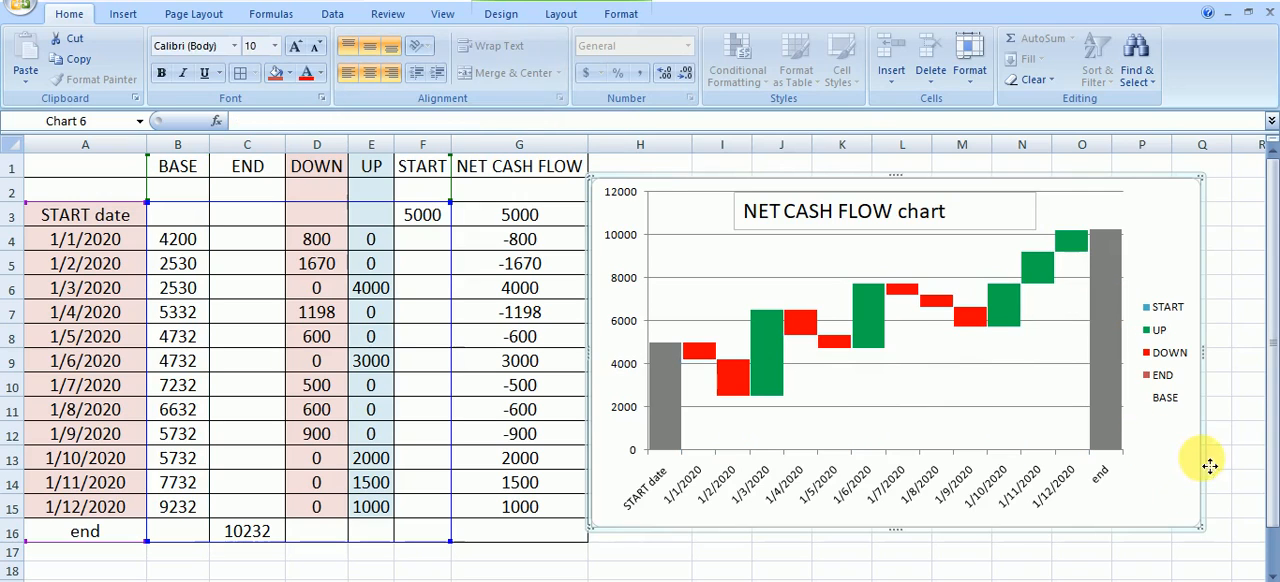
{"action": "left_click", "coordinate": [501, 14]}
{"action": "left_click", "coordinate": [405, 80]}
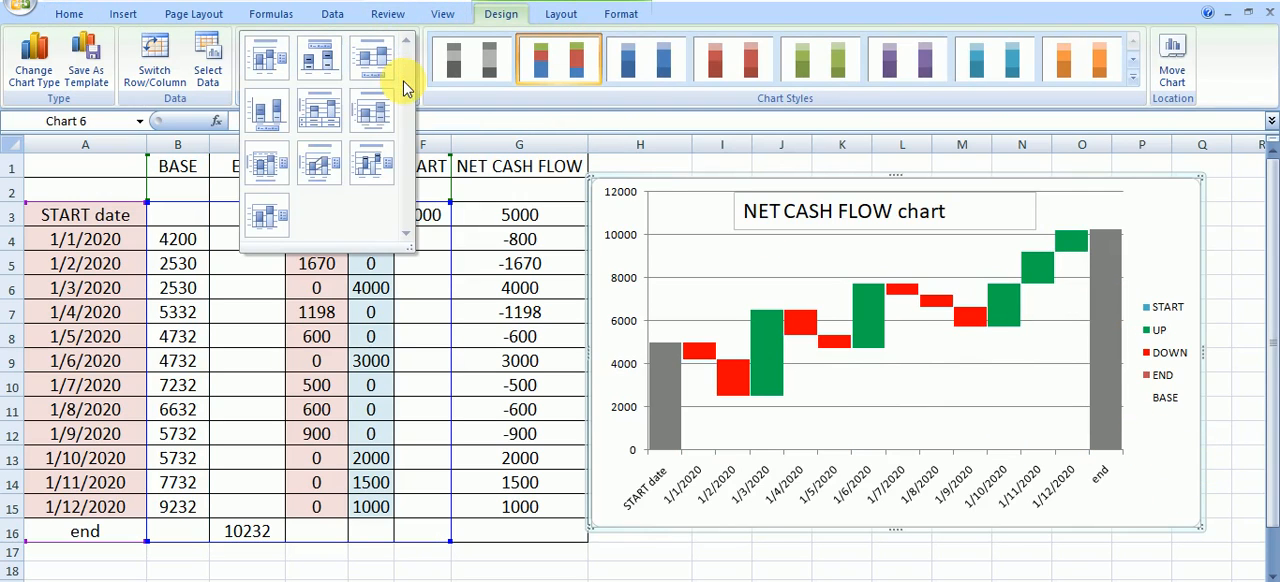
{"action": "left_click", "coordinate": [316, 172]}
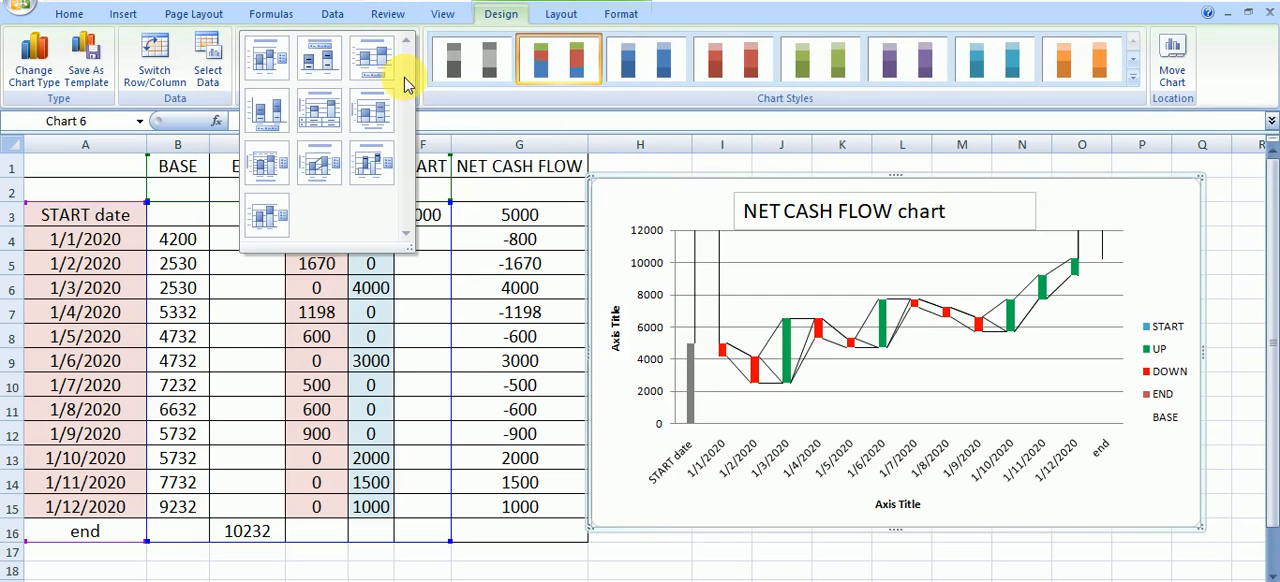
Compare the first three chart layouts and apply the first one, with the legend beside the columns
{"action": "left_click", "coordinate": [270, 60]}
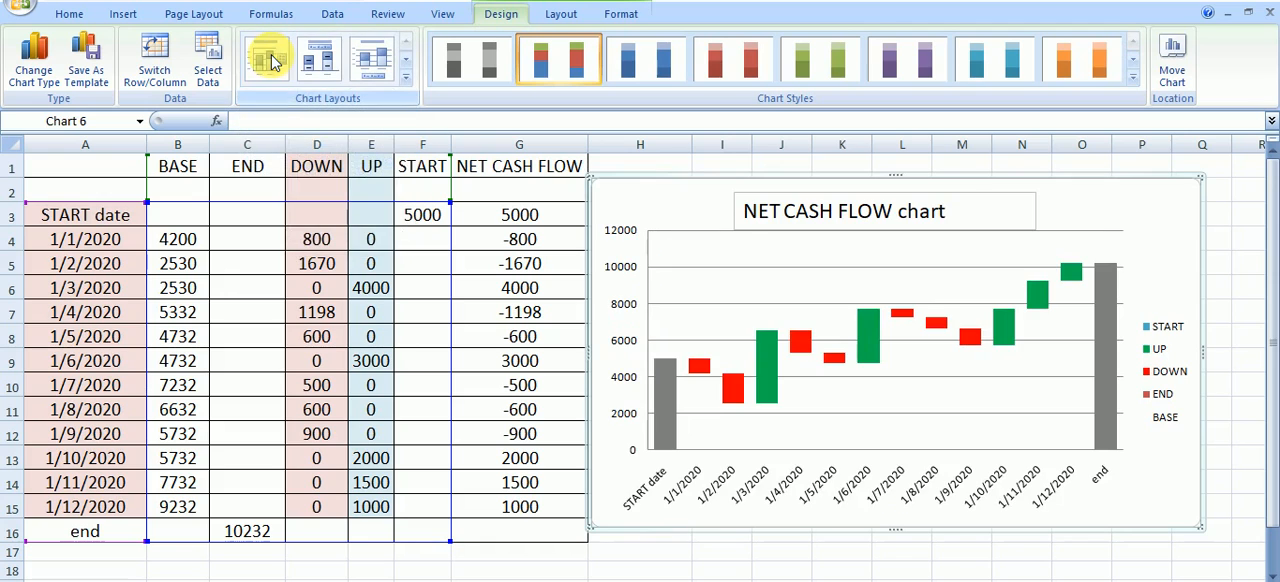
{"action": "left_click", "coordinate": [320, 62]}
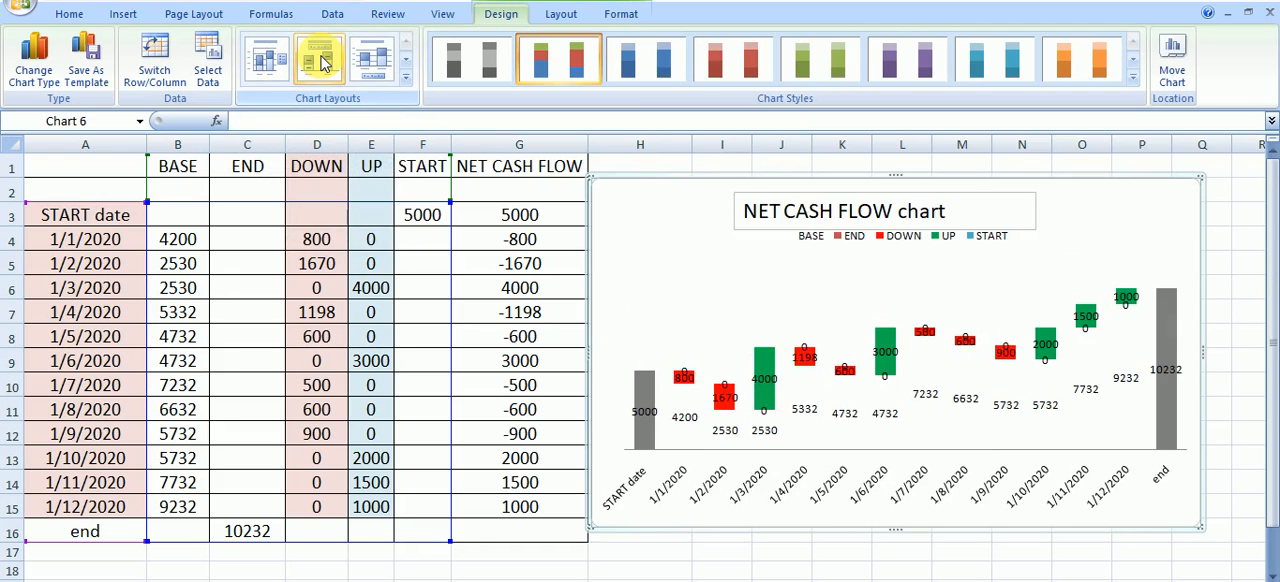
{"action": "left_click", "coordinate": [388, 62]}
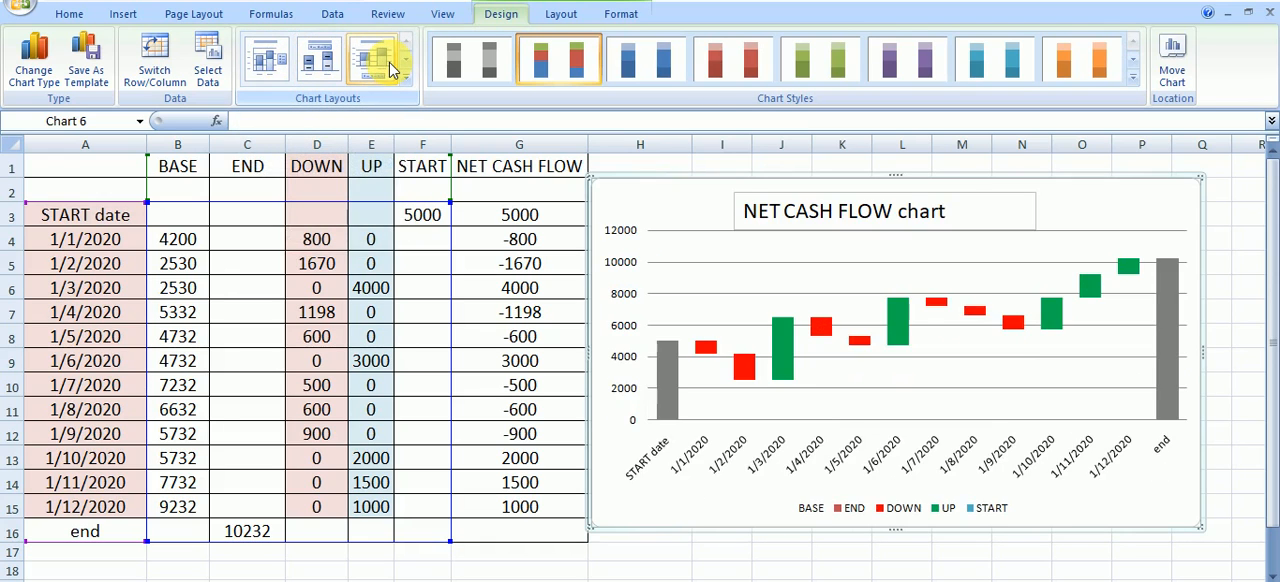
{"action": "left_click", "coordinate": [270, 63]}
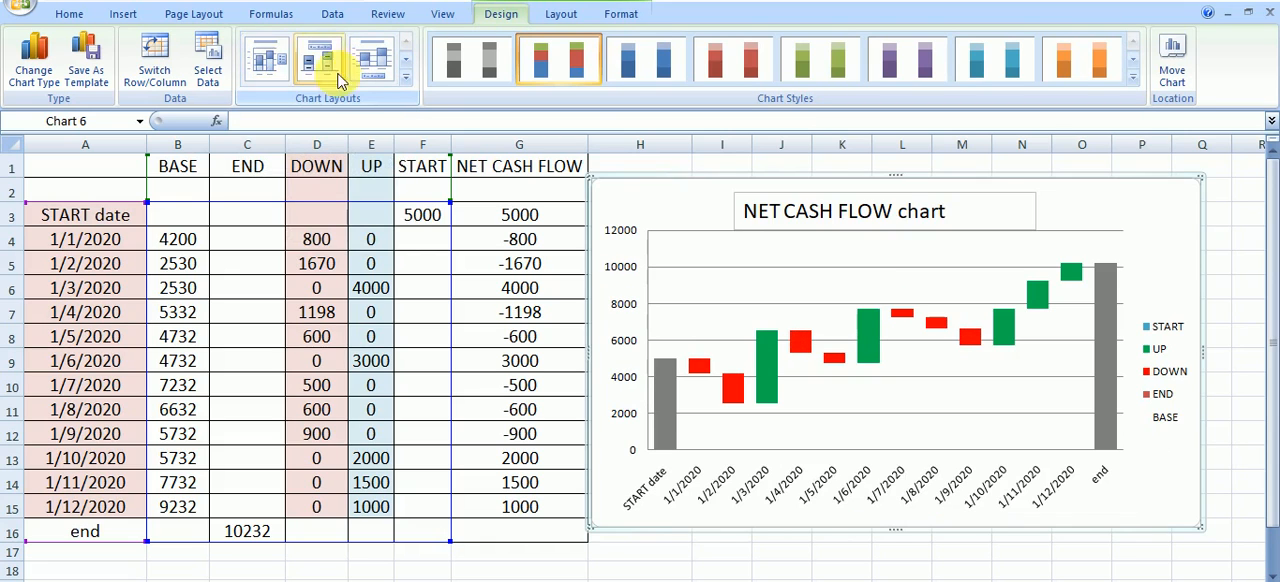
Try chart Layout 10 on the waterfall chart and return the chart to Layout 1
{"action": "left_click", "coordinate": [406, 76]}
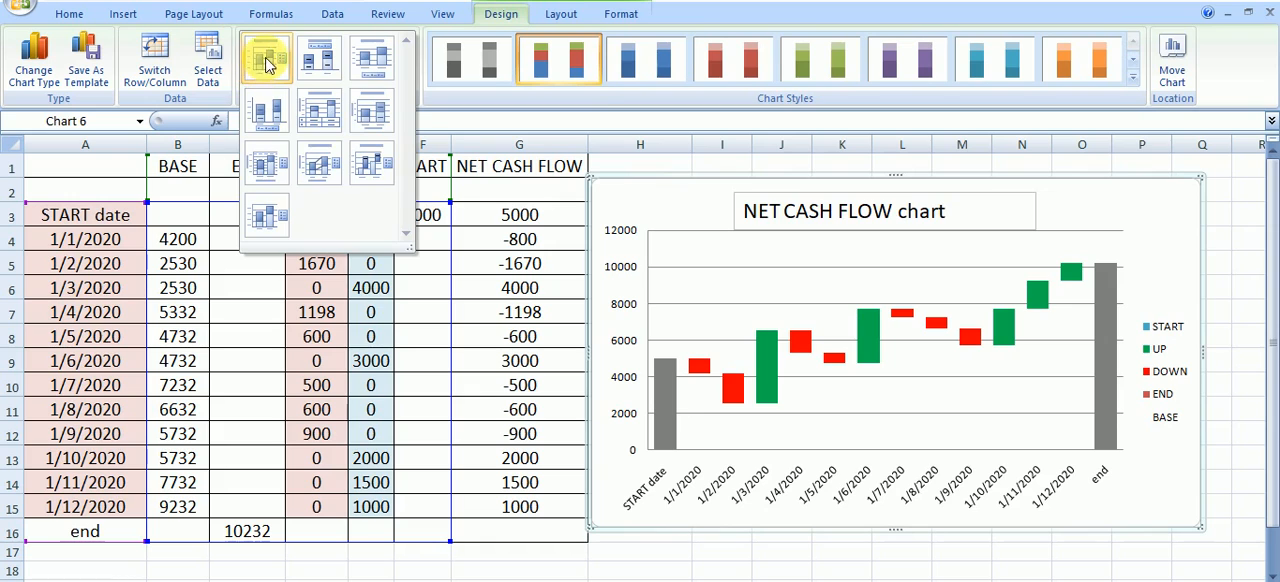
{"action": "left_click", "coordinate": [267, 63]}
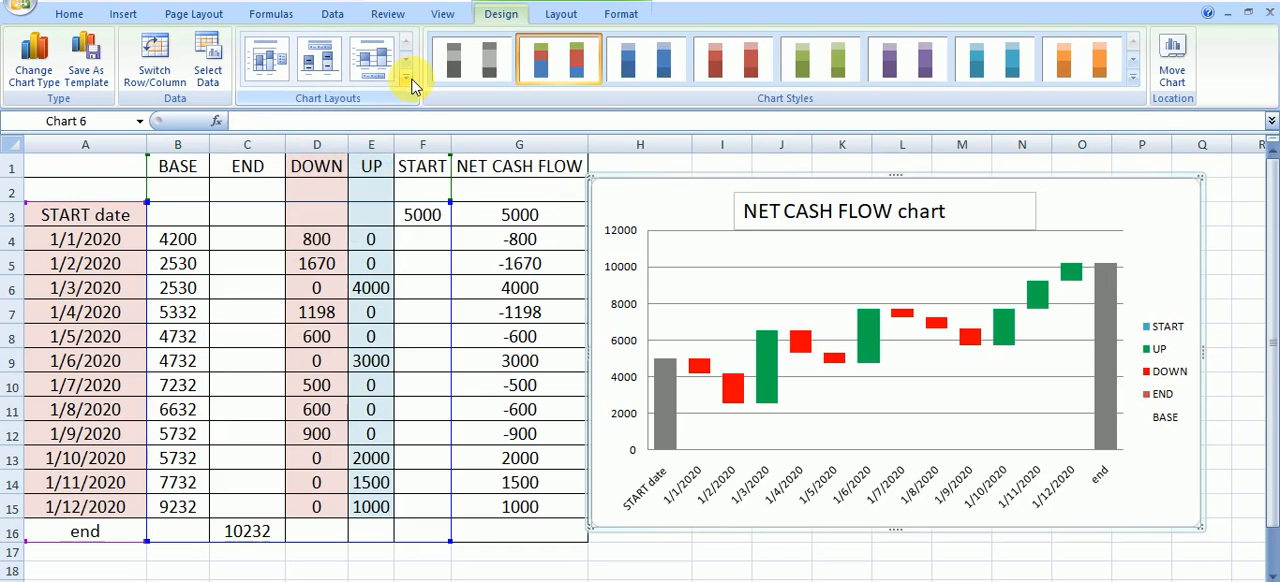
{"action": "left_click", "coordinate": [408, 80]}
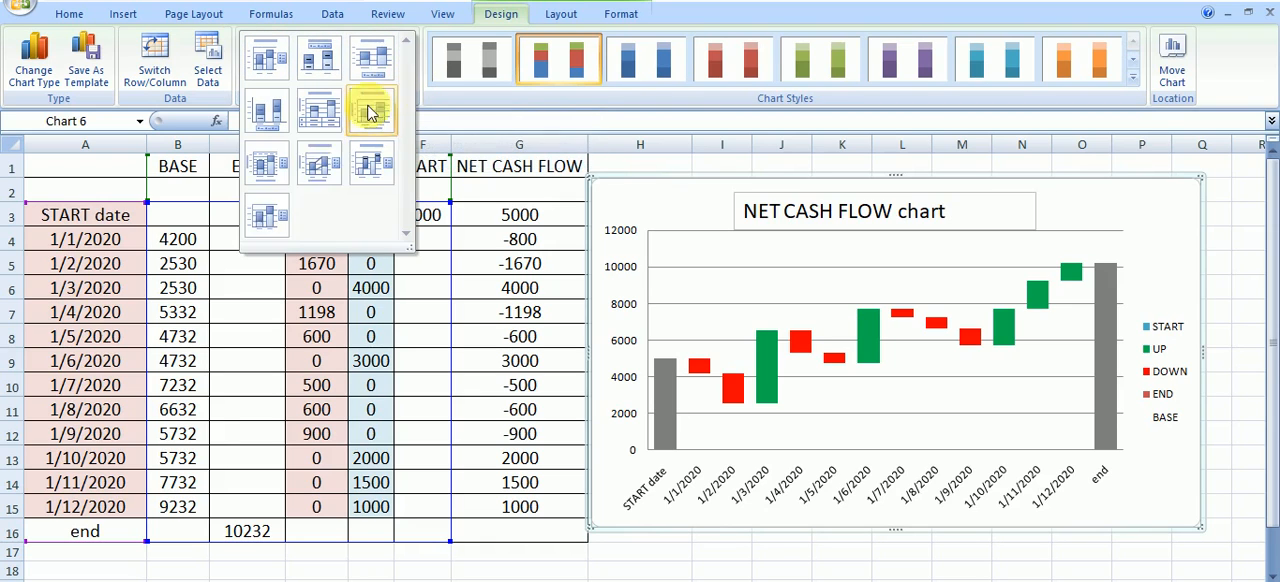
{"action": "left_click", "coordinate": [262, 218]}
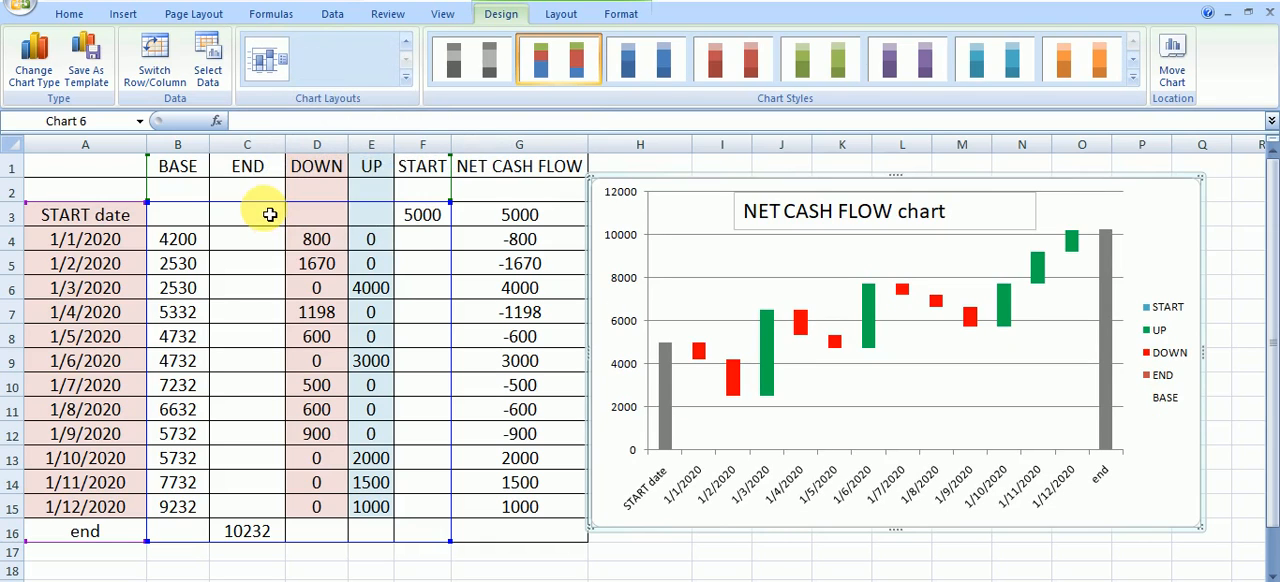
{"action": "left_click", "coordinate": [407, 80]}
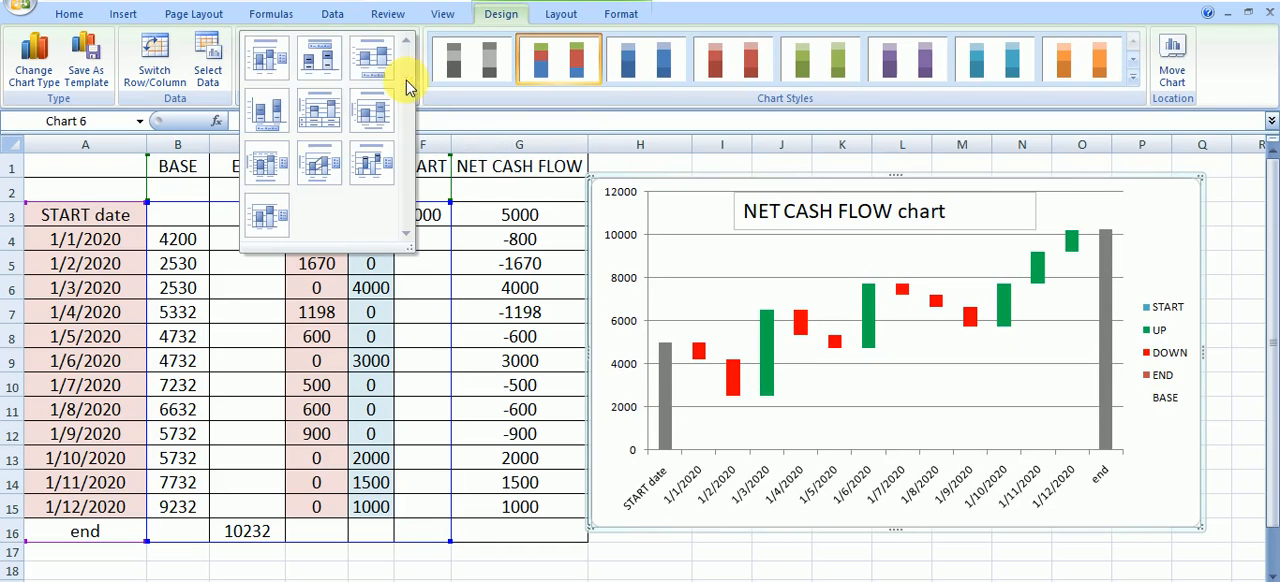
{"action": "left_click", "coordinate": [283, 74]}
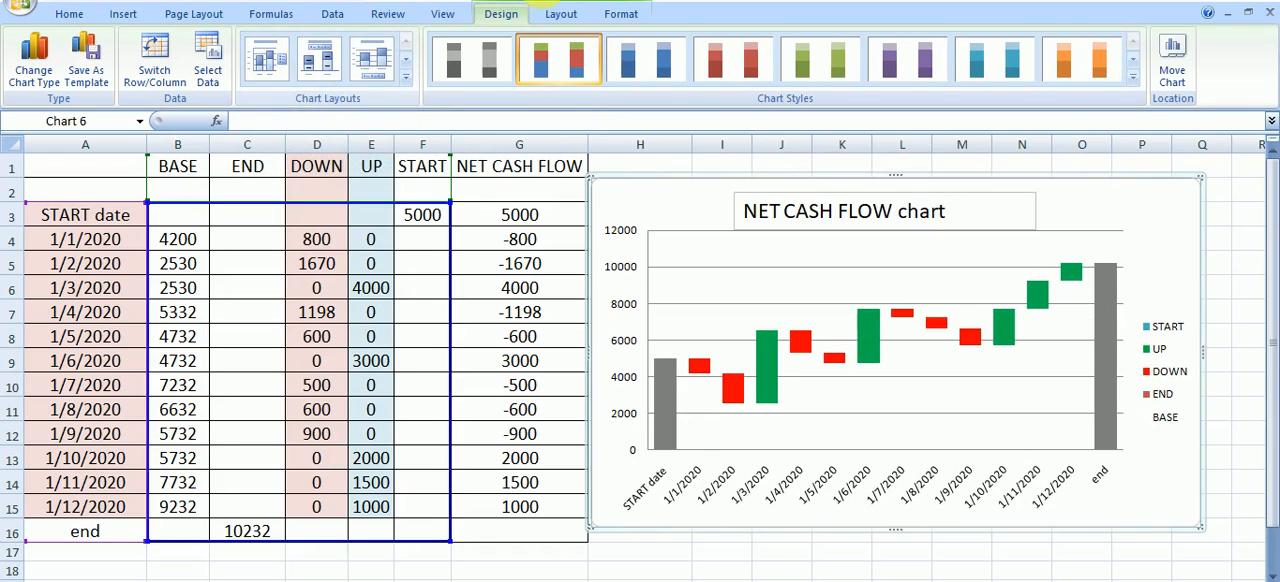
{"action": "left_click", "coordinate": [1250, 292]}
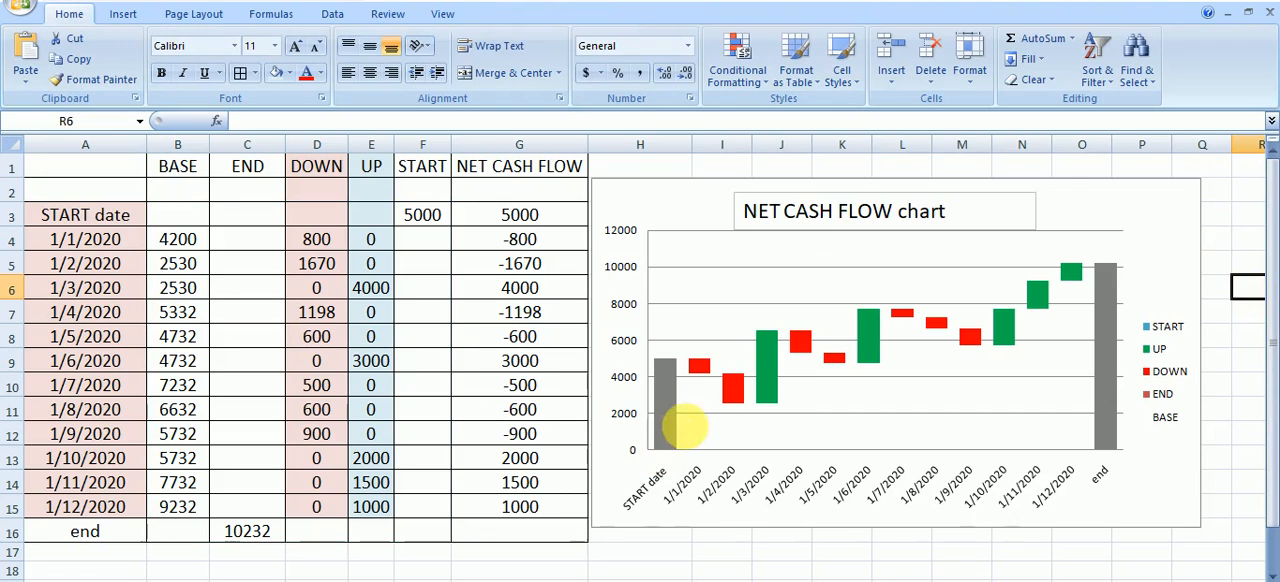
{"action": "left_click", "coordinate": [1194, 506]}
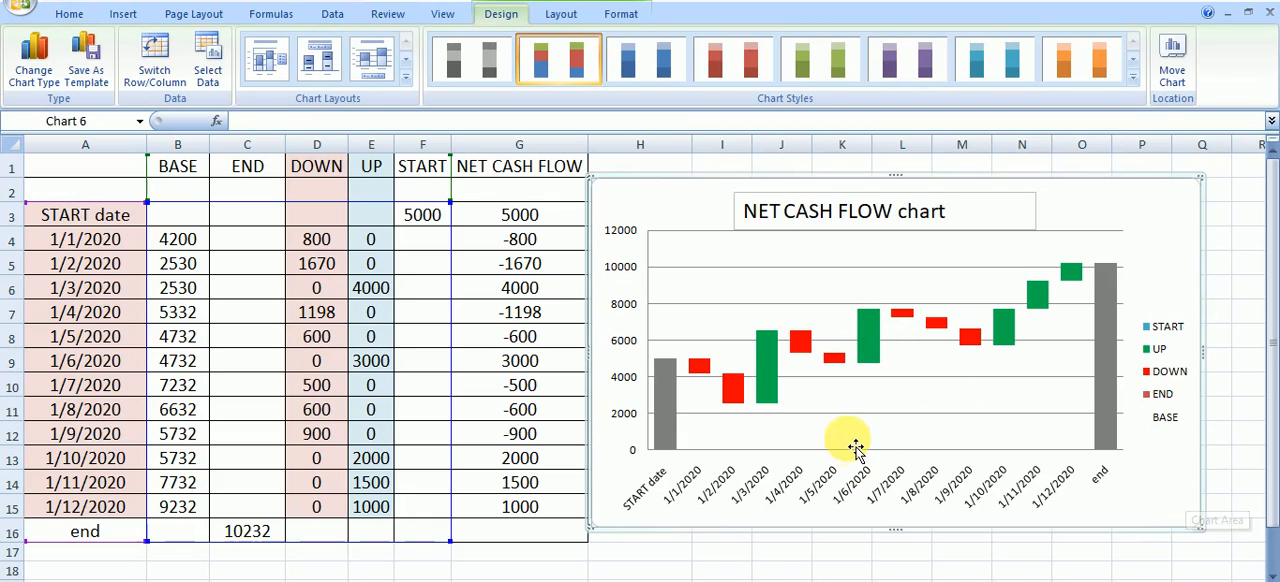